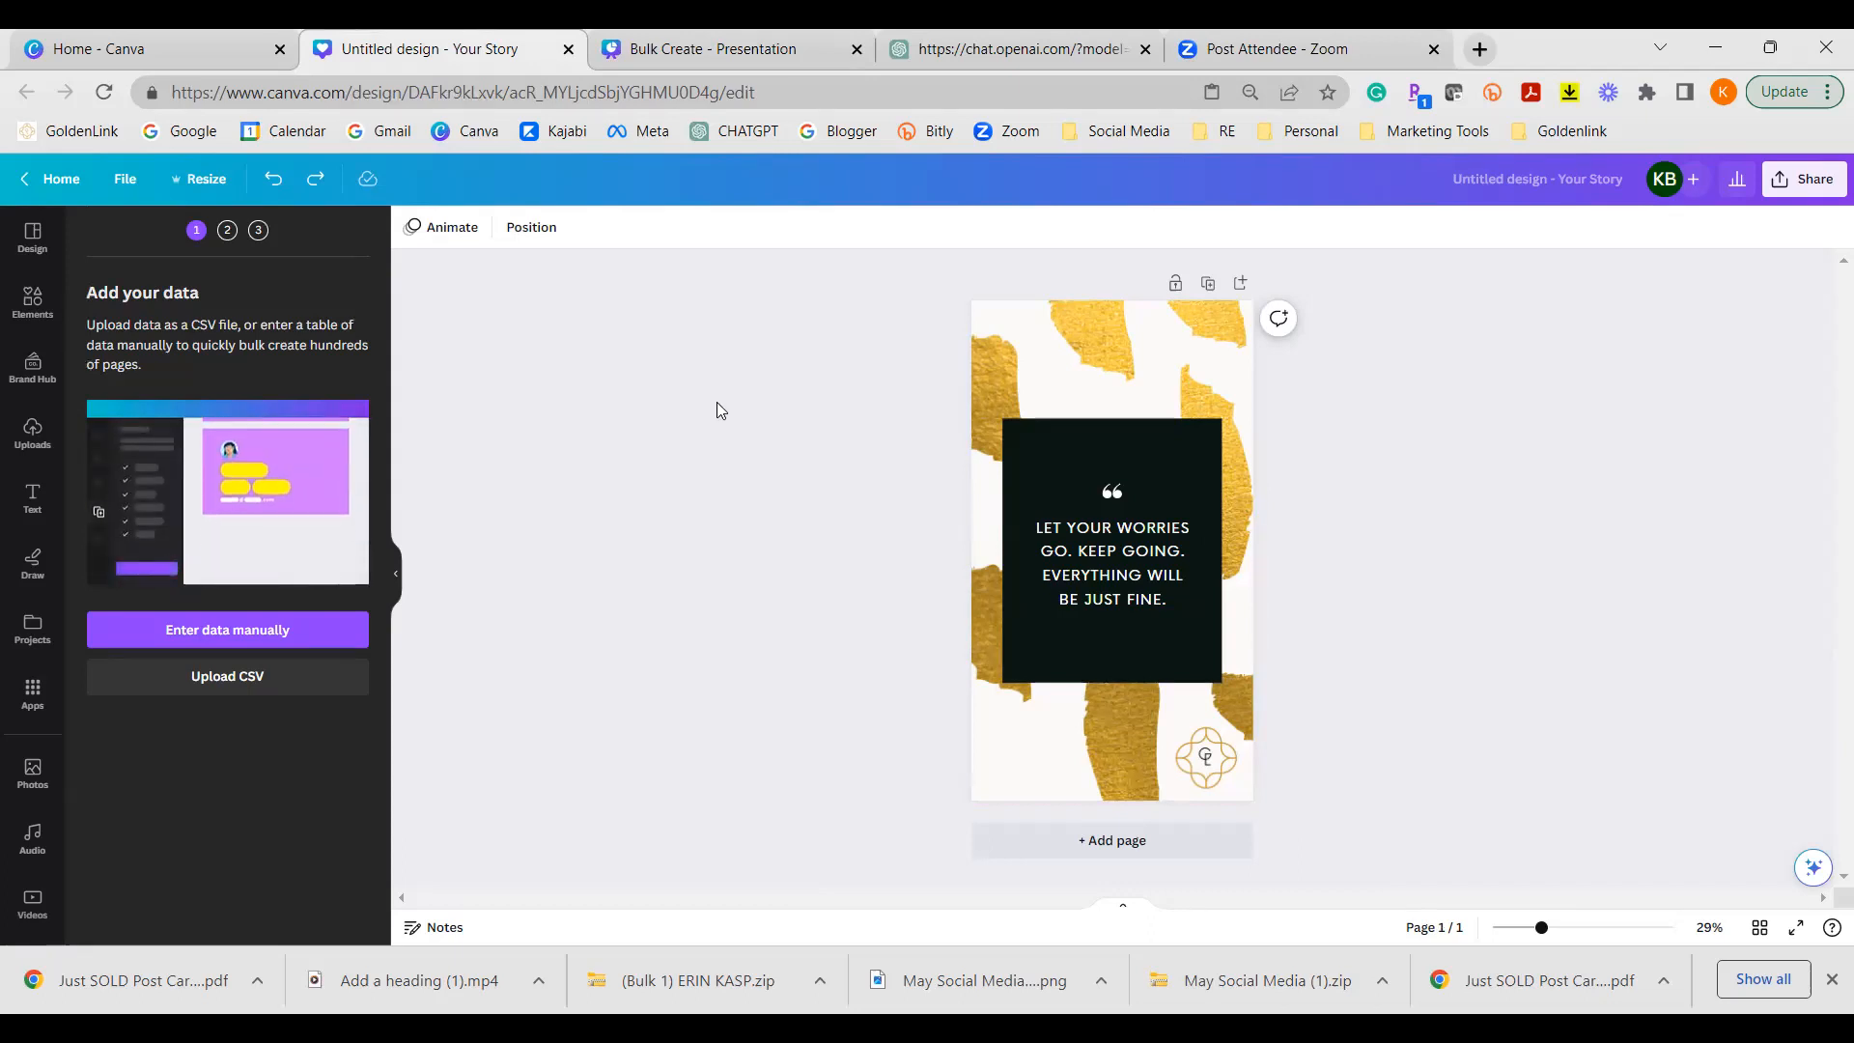
Step: In a new ChatGPT conversation, send the prompt "give me 12 motivational quotes on business that are simple and short"
{"action": "left_click", "coordinate": [978, 48]}
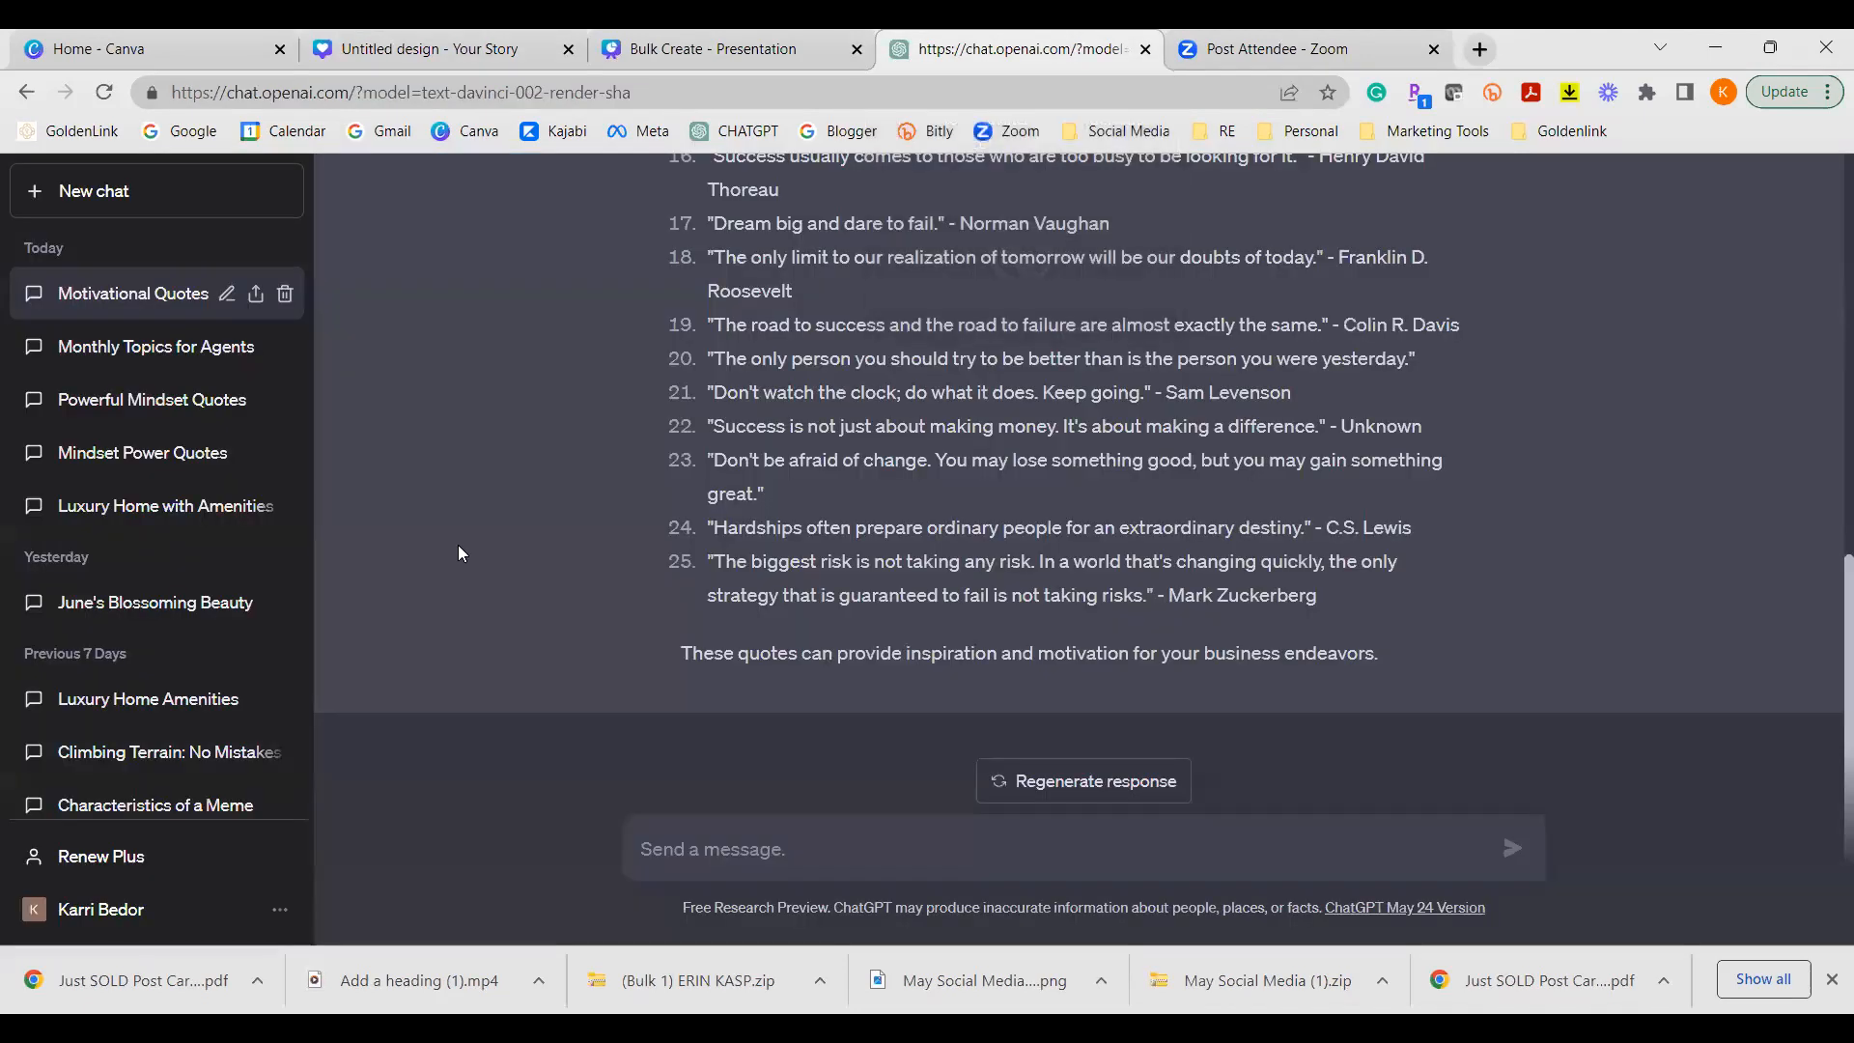
{"action": "left_click", "coordinate": [124, 203]}
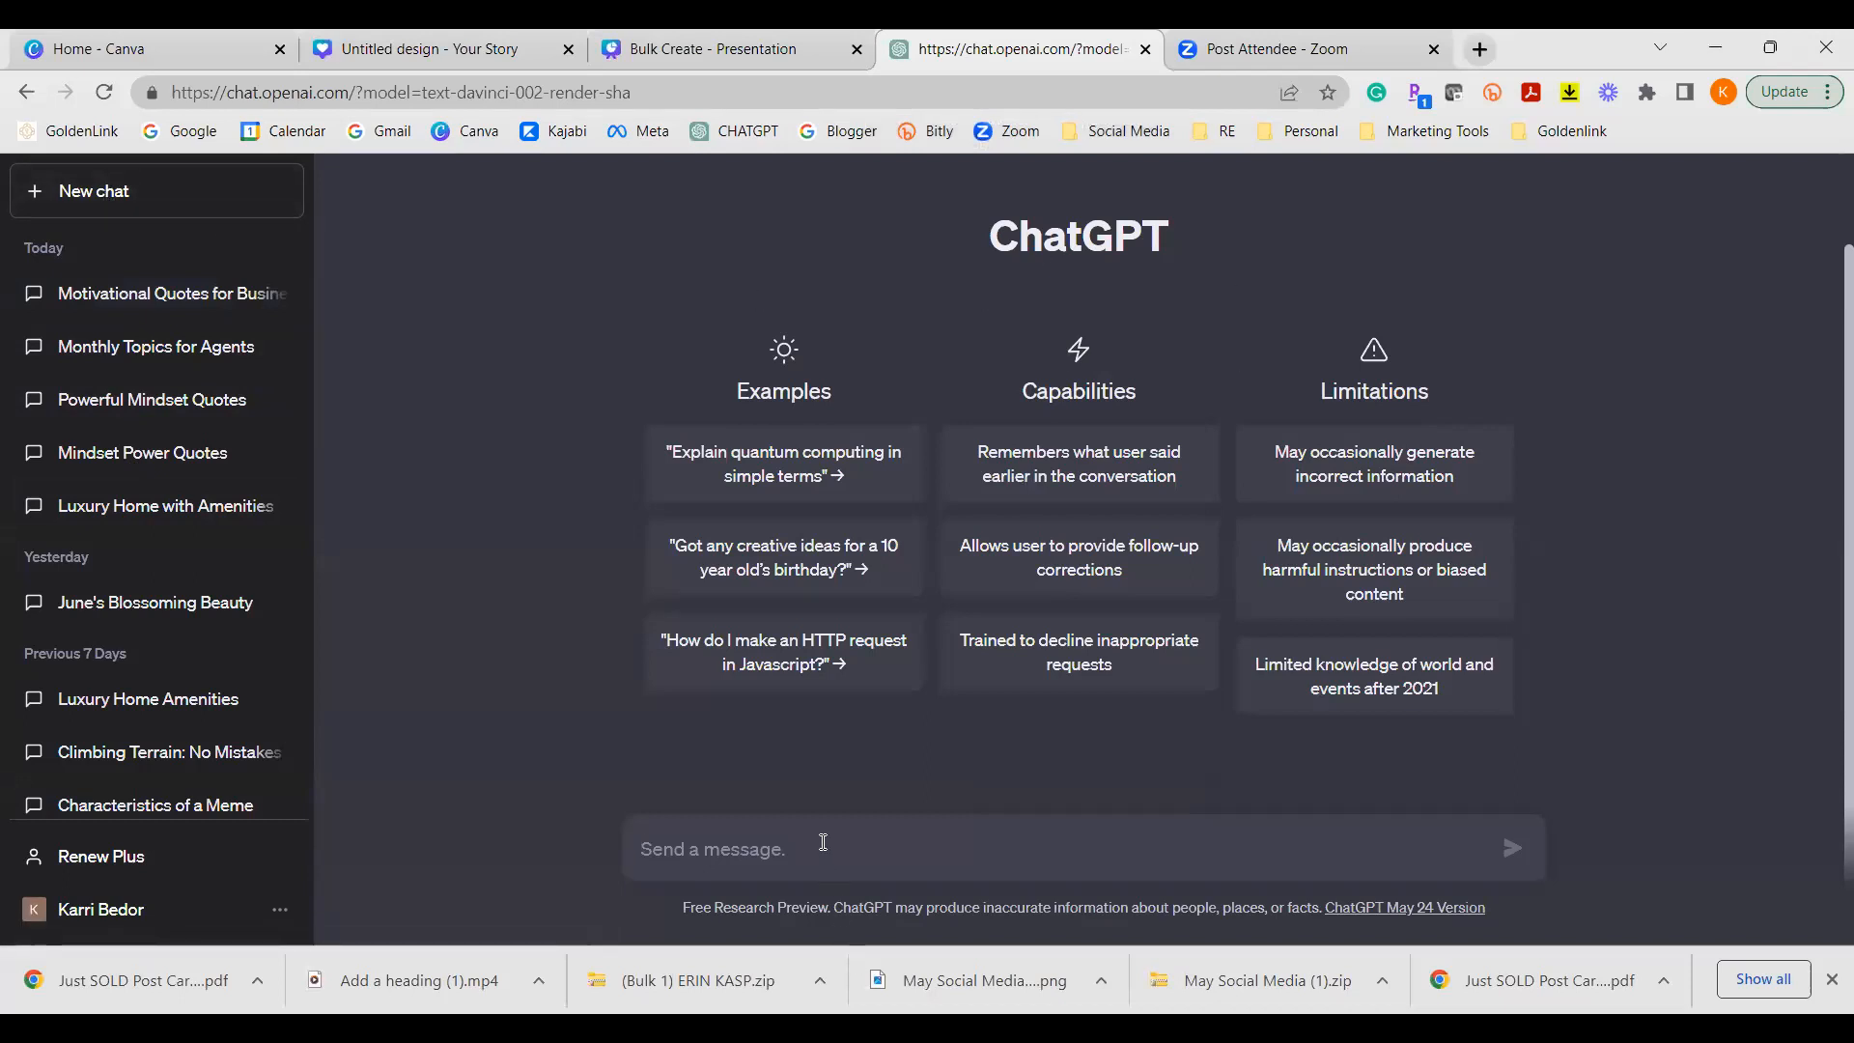
{"action": "type", "text": "give me "}
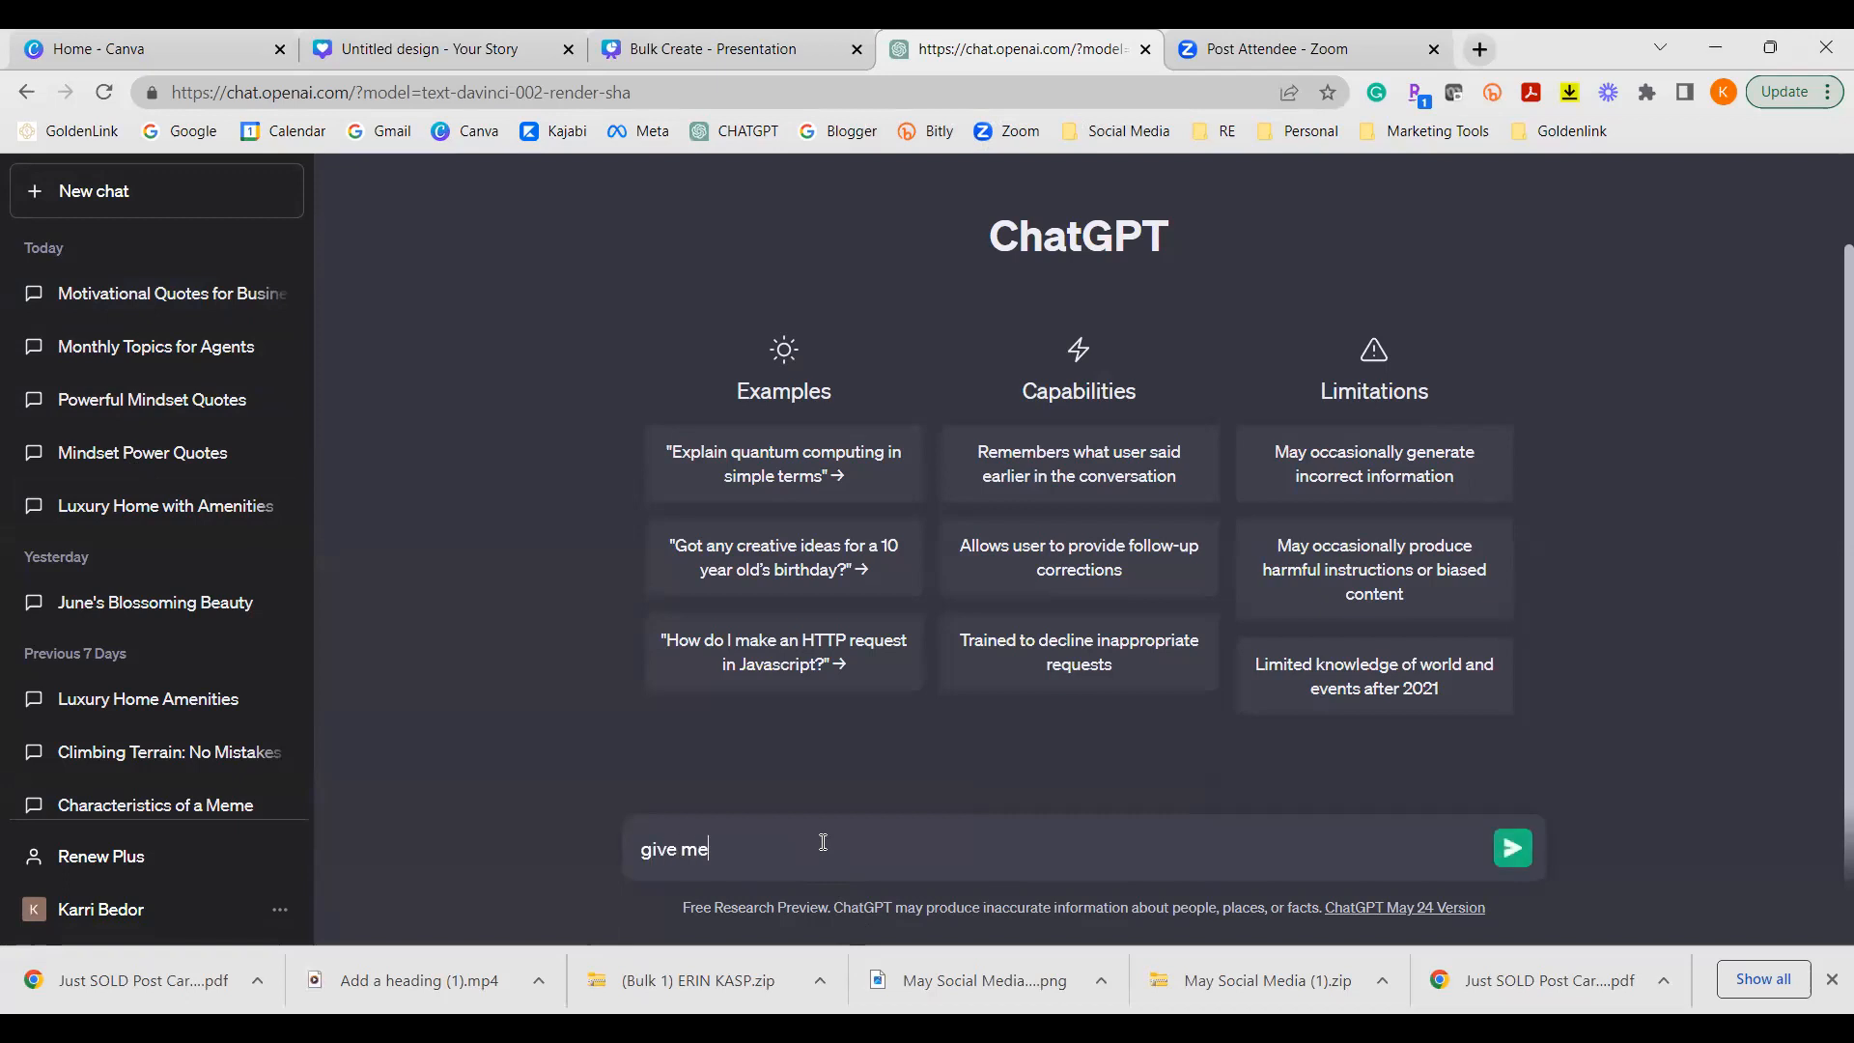
{"action": "type", "text": "12 motivational quotes on busines"}
{"action": "key", "text": "BackSpace"}
{"action": "key", "text": "BackSpace"}
{"action": "key", "text": "BackSpace"}
{"action": "key", "text": "BackSpace"}
{"action": "type", "text": "iness"}
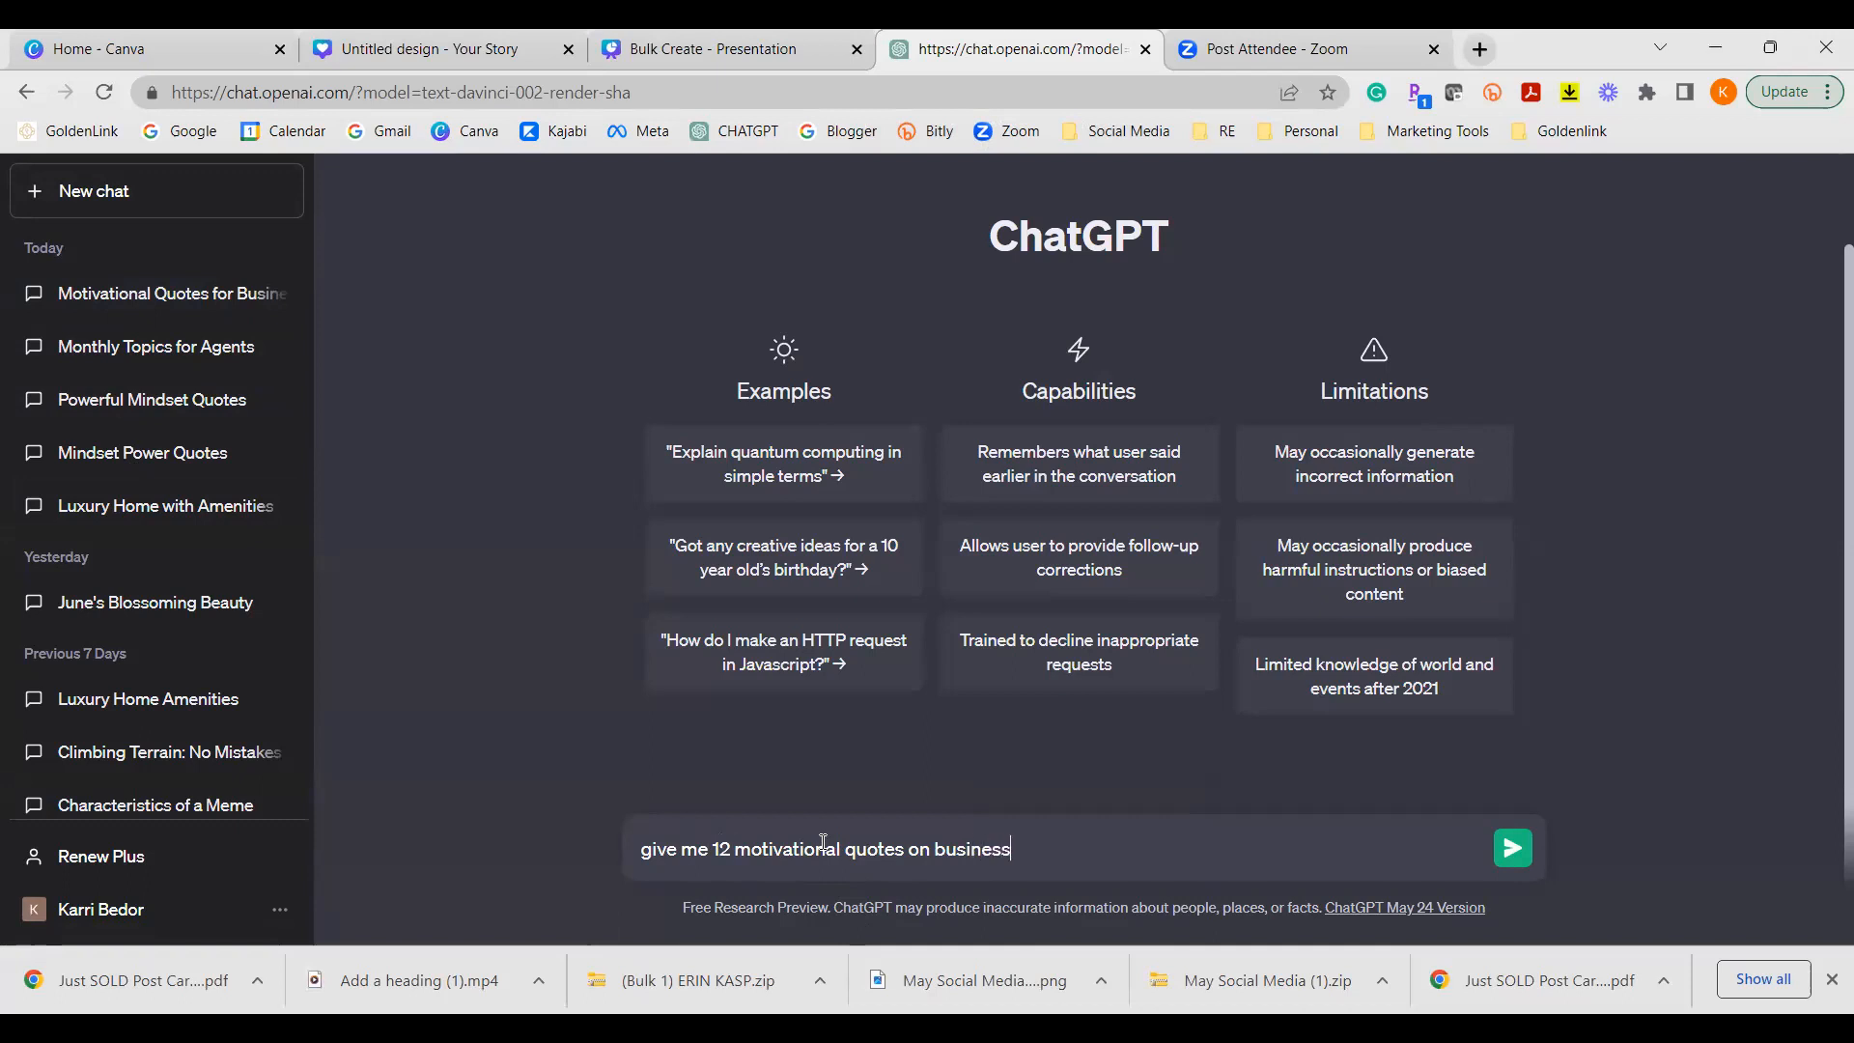
{"action": "type", "text": " that are simple and short"}
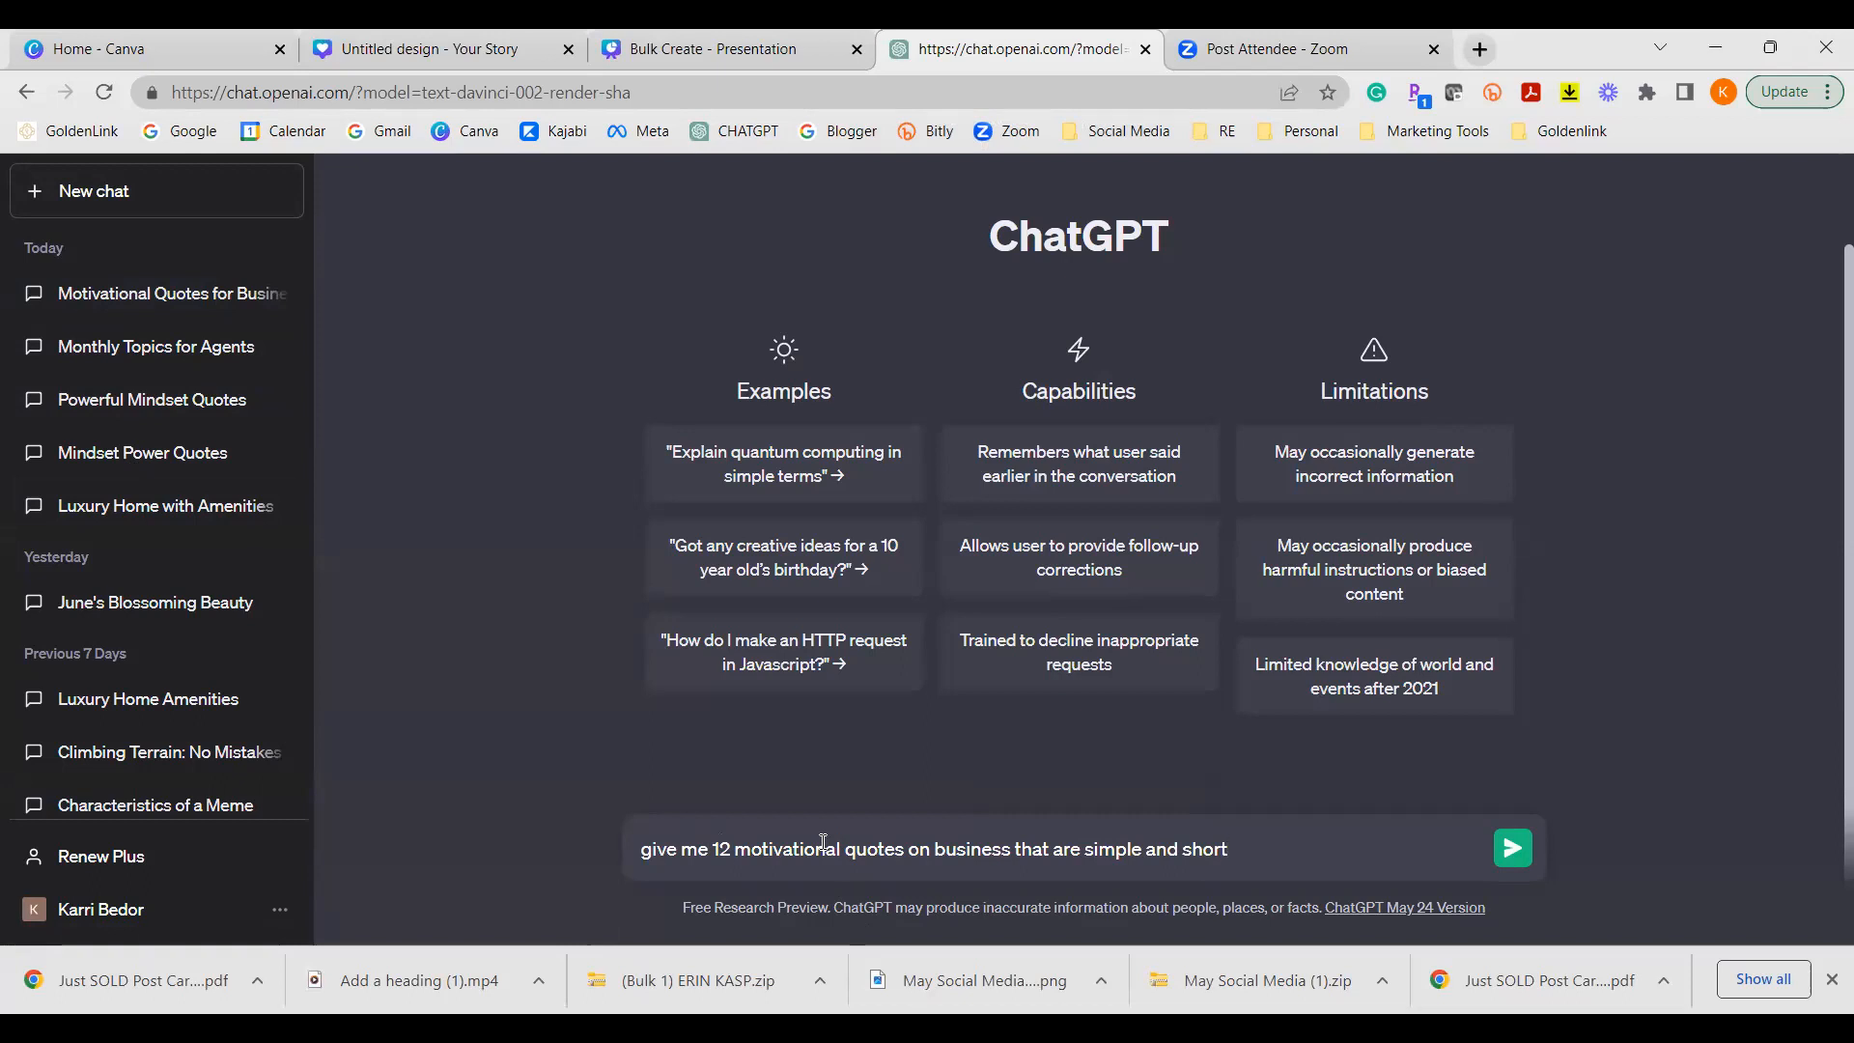
{"action": "left_click", "coordinate": [1512, 851]}
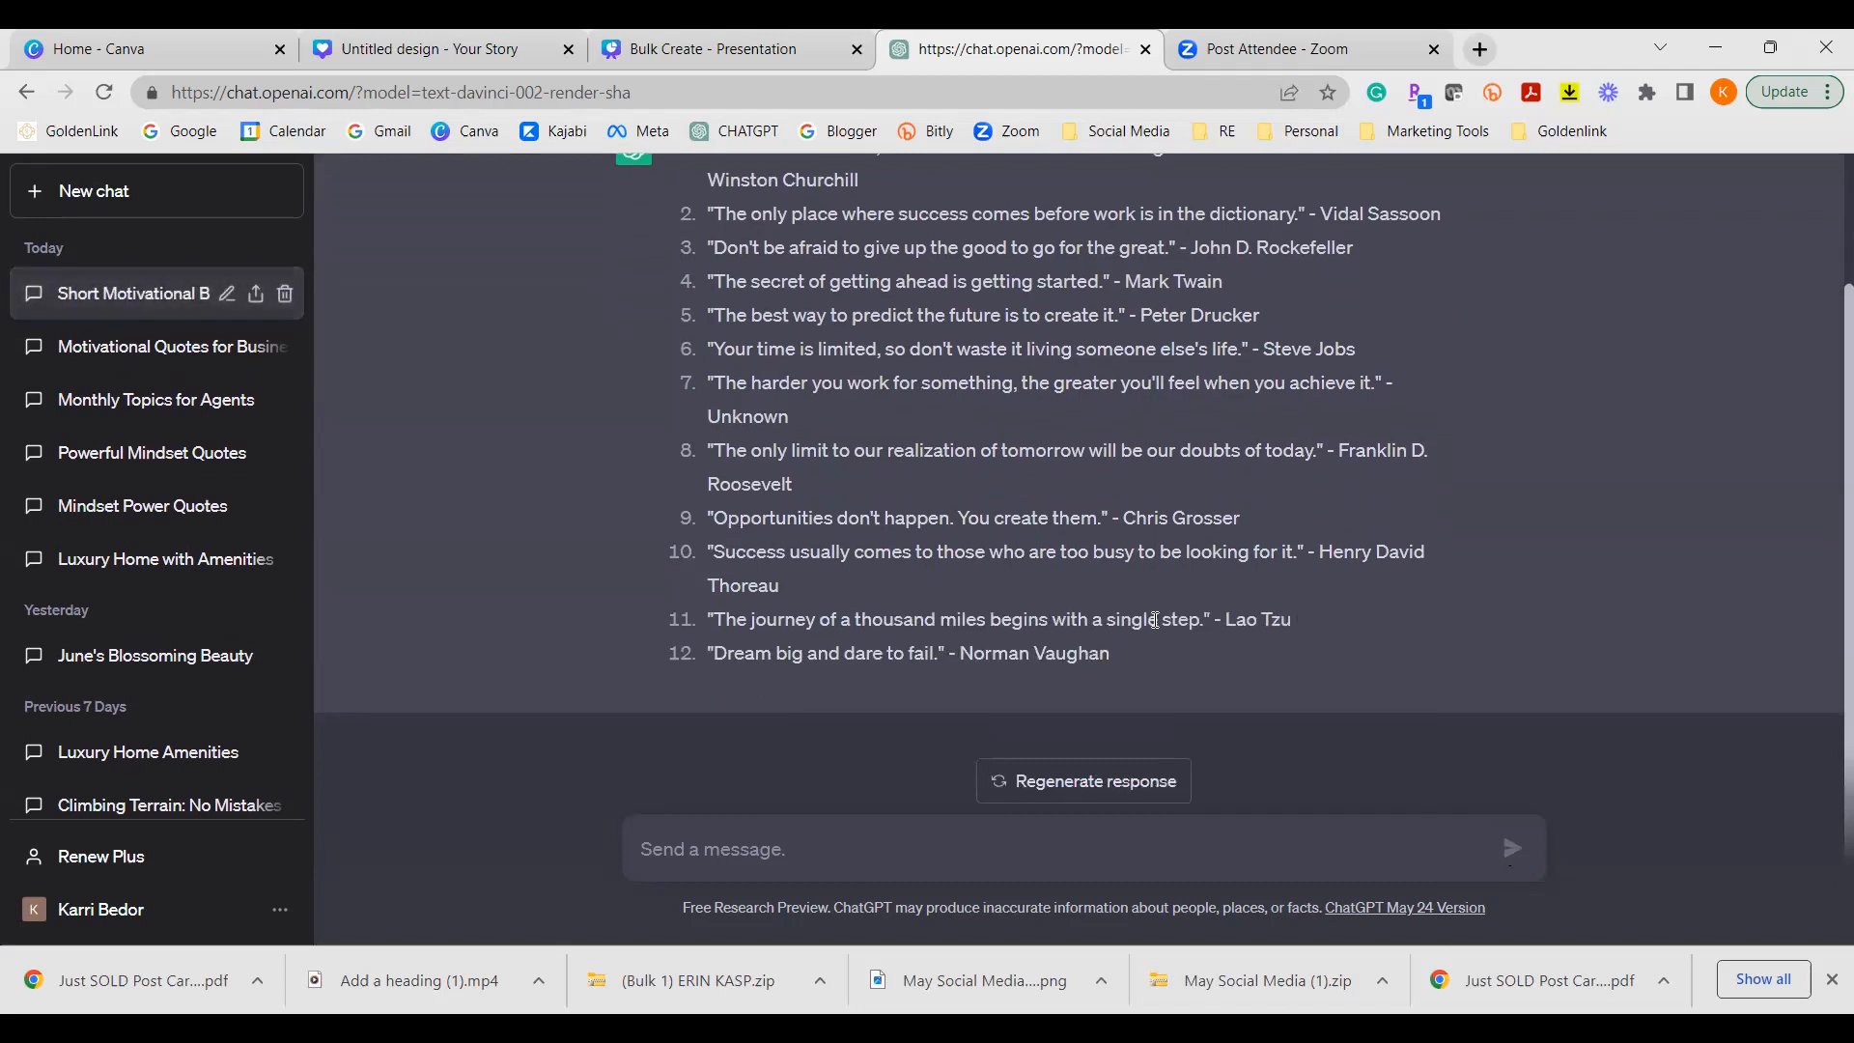
Step: Copy all 12 quotes with their authors from the ChatGPT response
{"action": "left_click_drag", "start_coordinate": [1149, 662], "coordinate": [706, 305]}
{"action": "scroll", "coordinate": [778, 519], "scroll_direction": "up", "scroll_amount": 2}
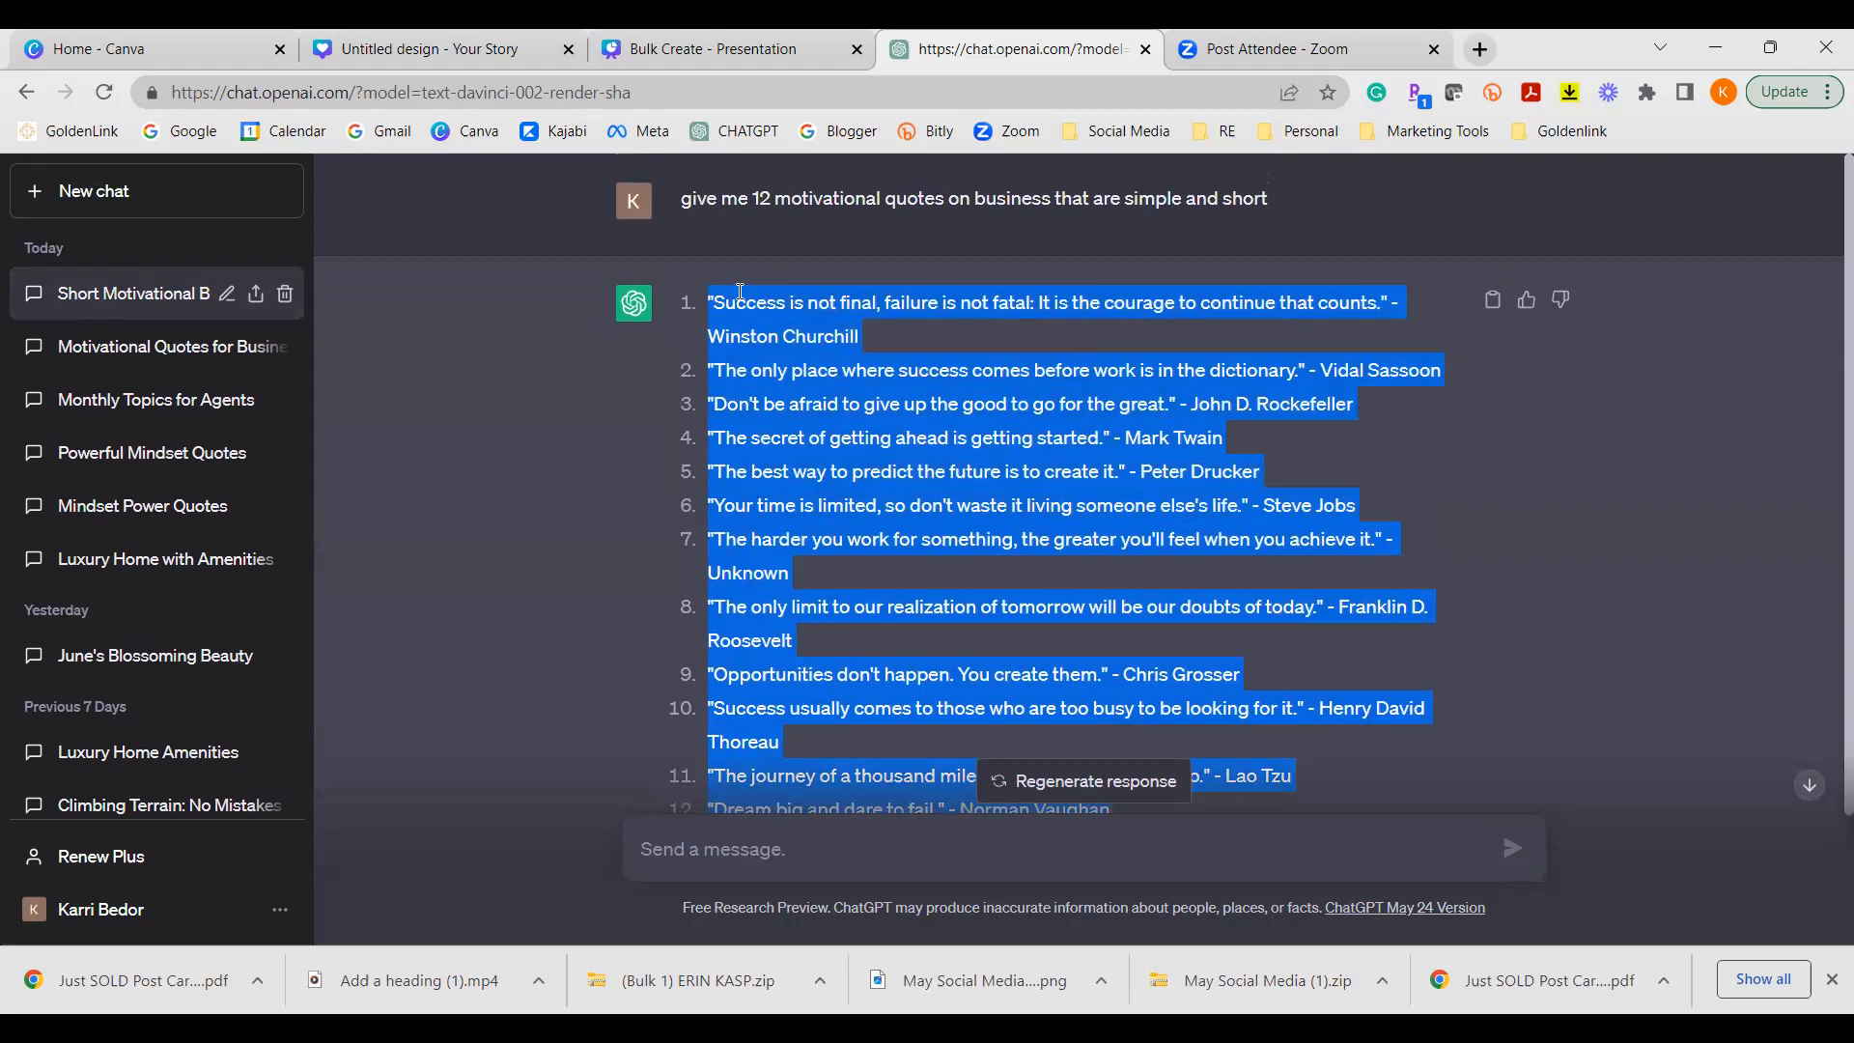
{"action": "right_click", "coordinate": [738, 291]}
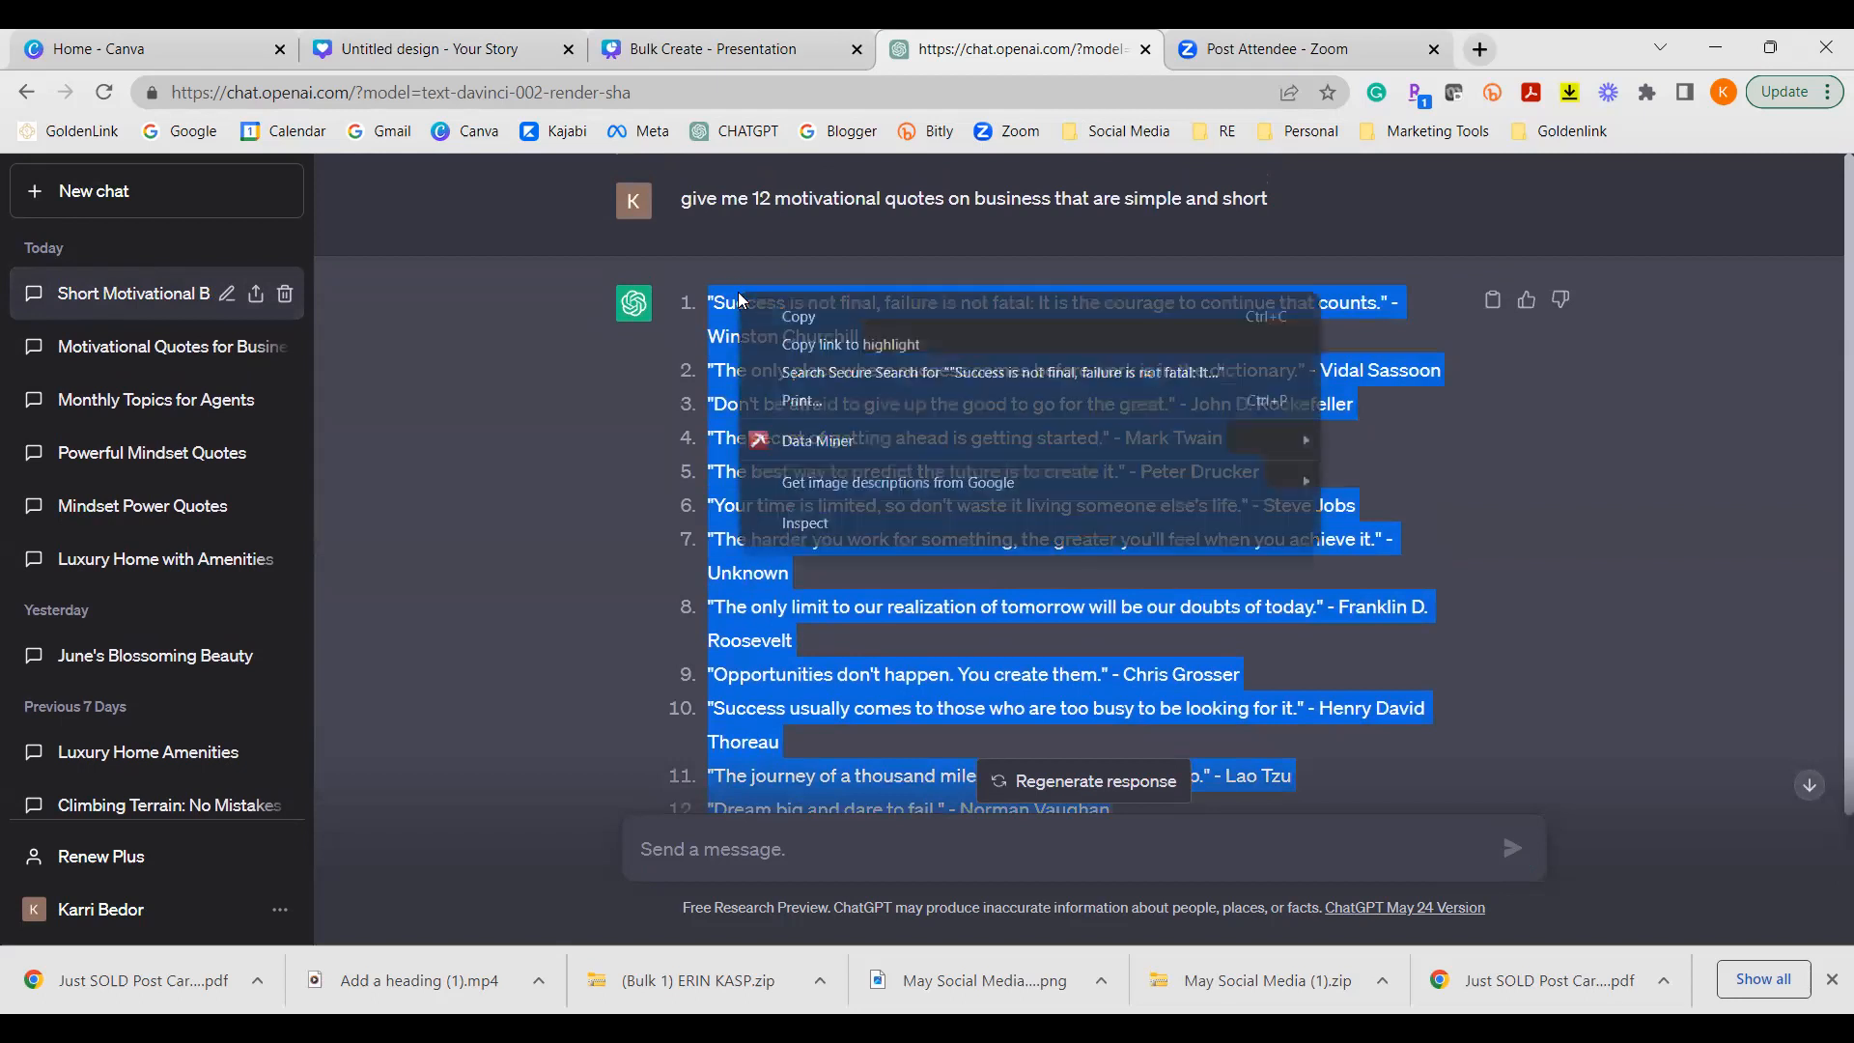
{"action": "left_click", "coordinate": [806, 324]}
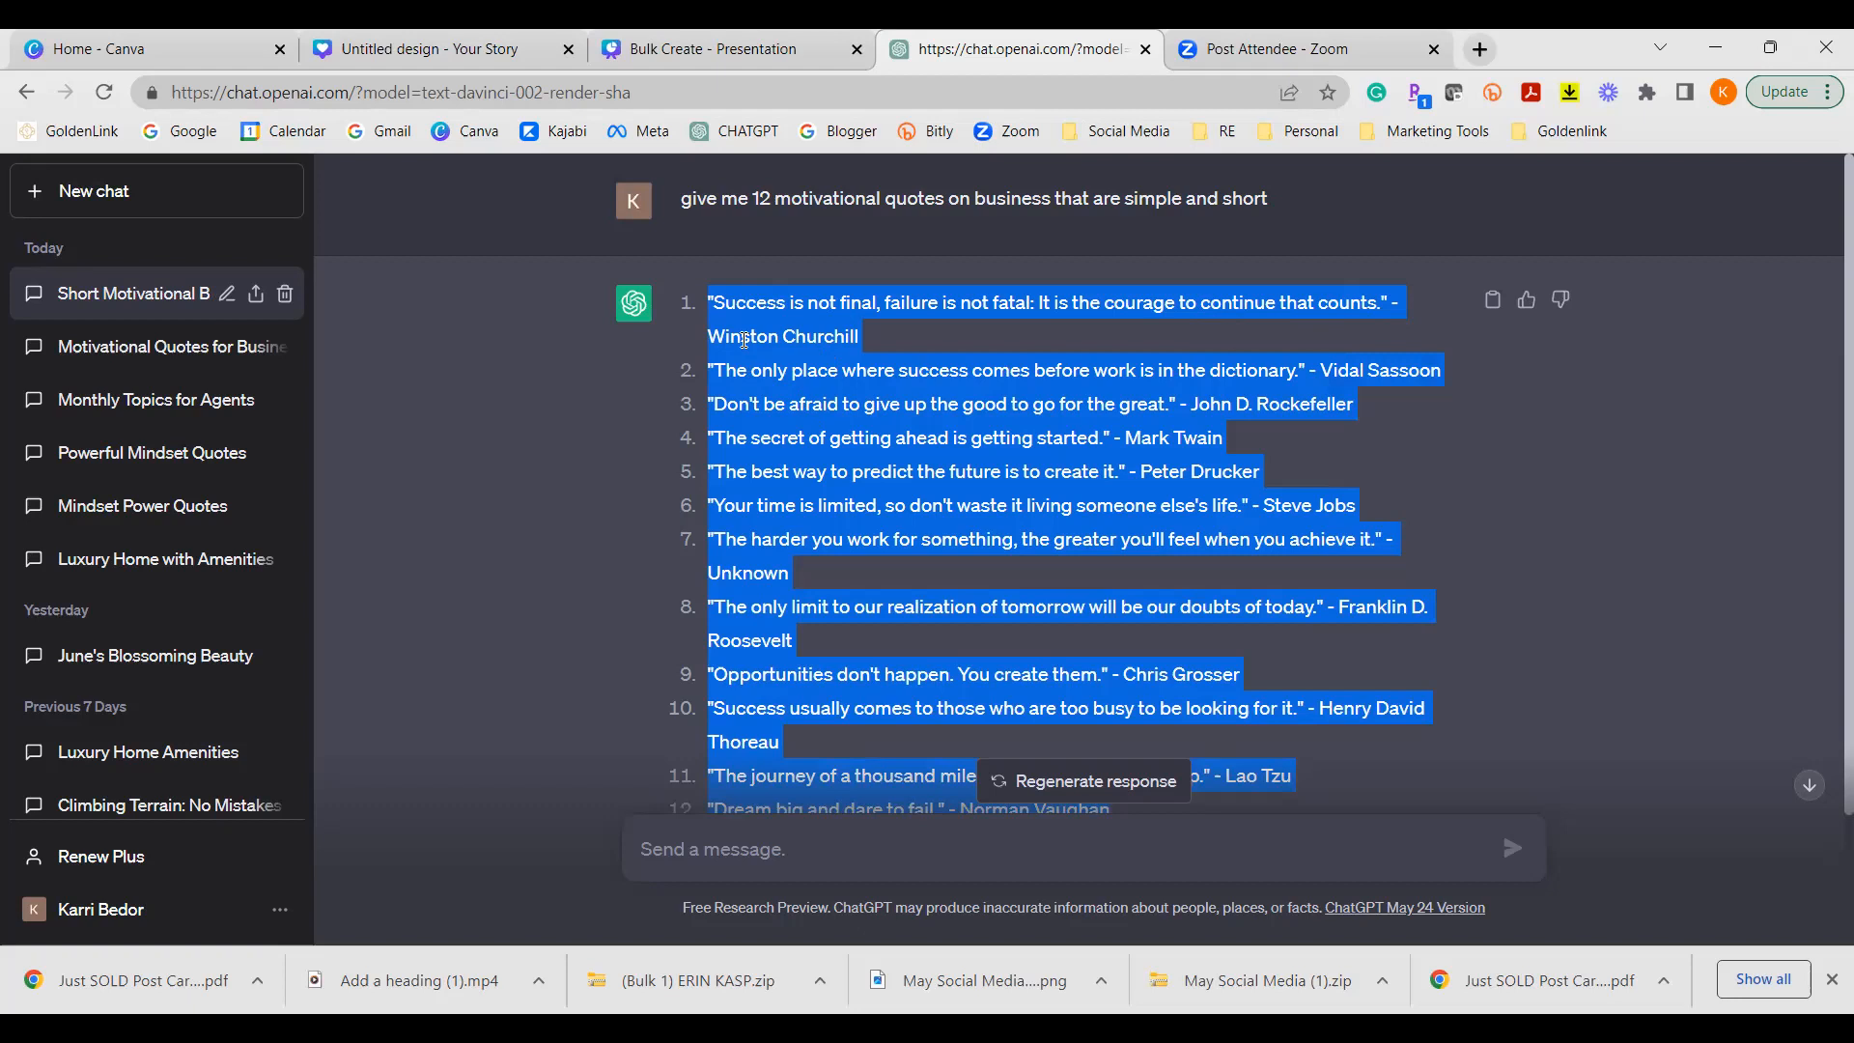
Step: Switch to the untitled Your Story design in Canva and open the Bulk create app
{"action": "left_click", "coordinate": [439, 50]}
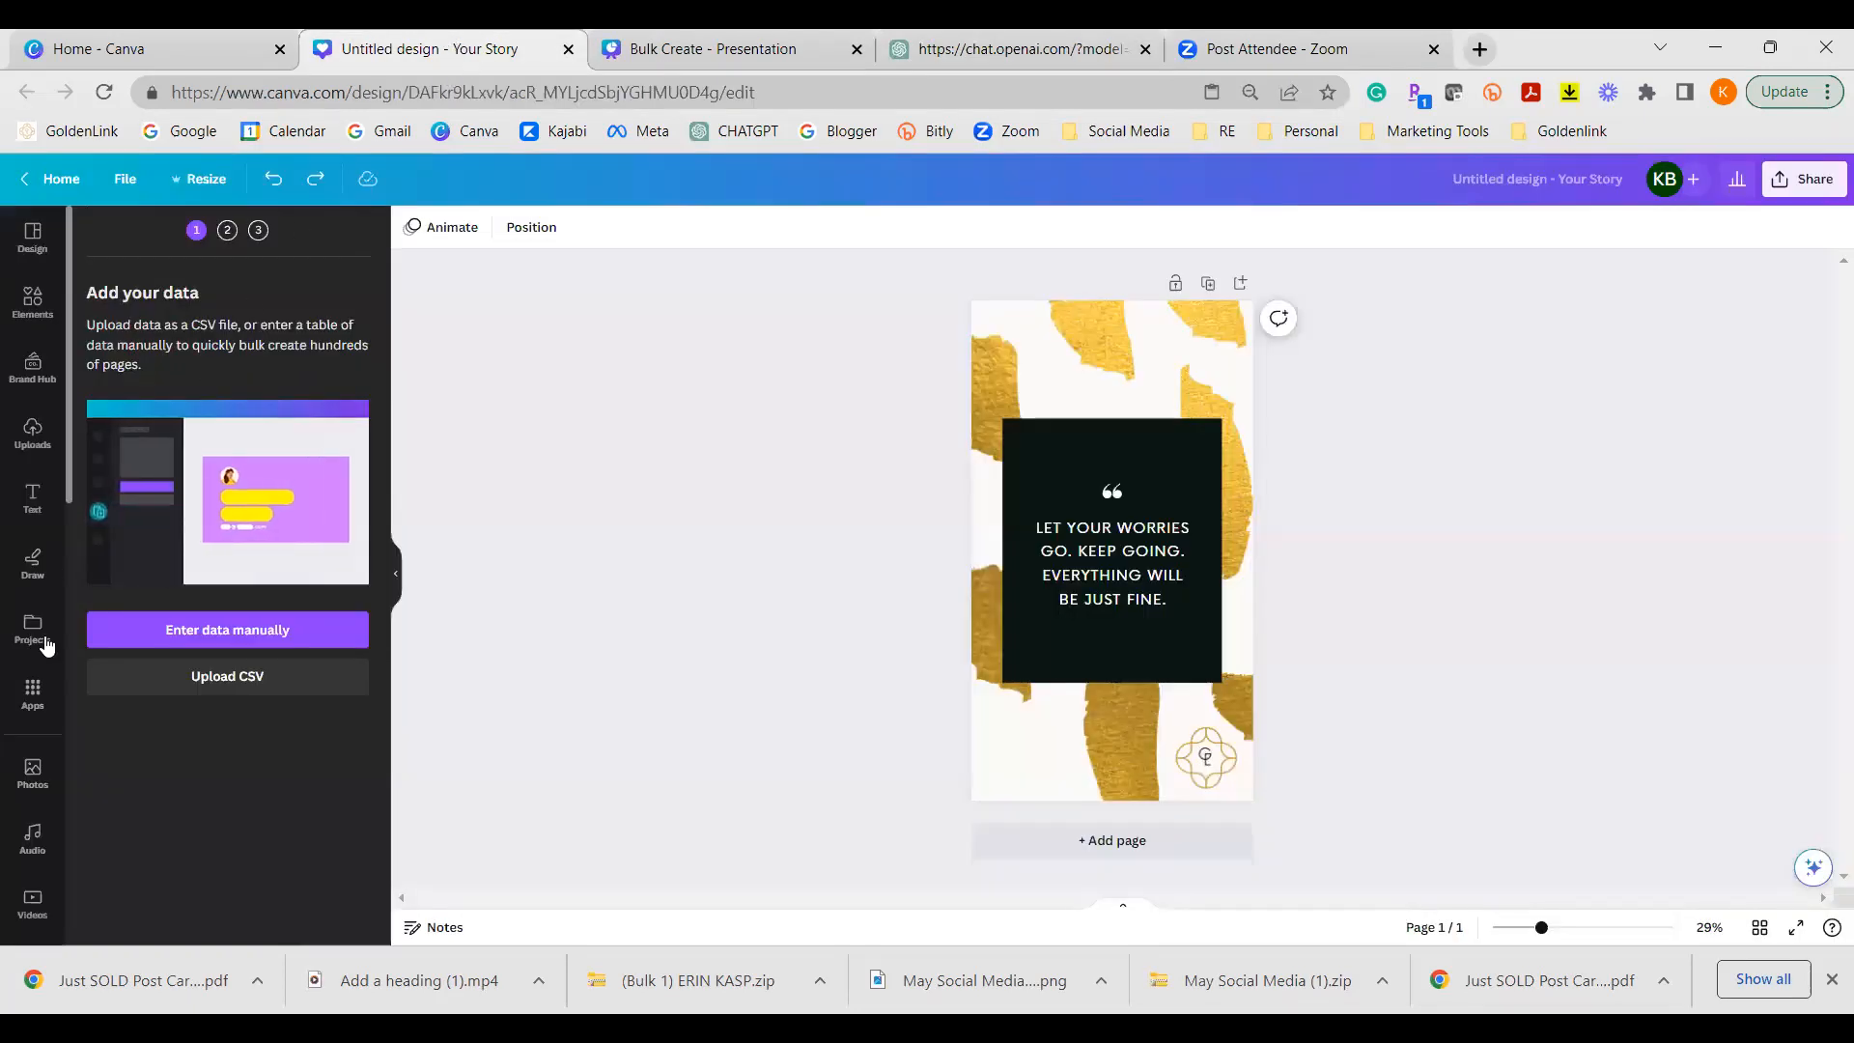
{"action": "left_click", "coordinate": [33, 693]}
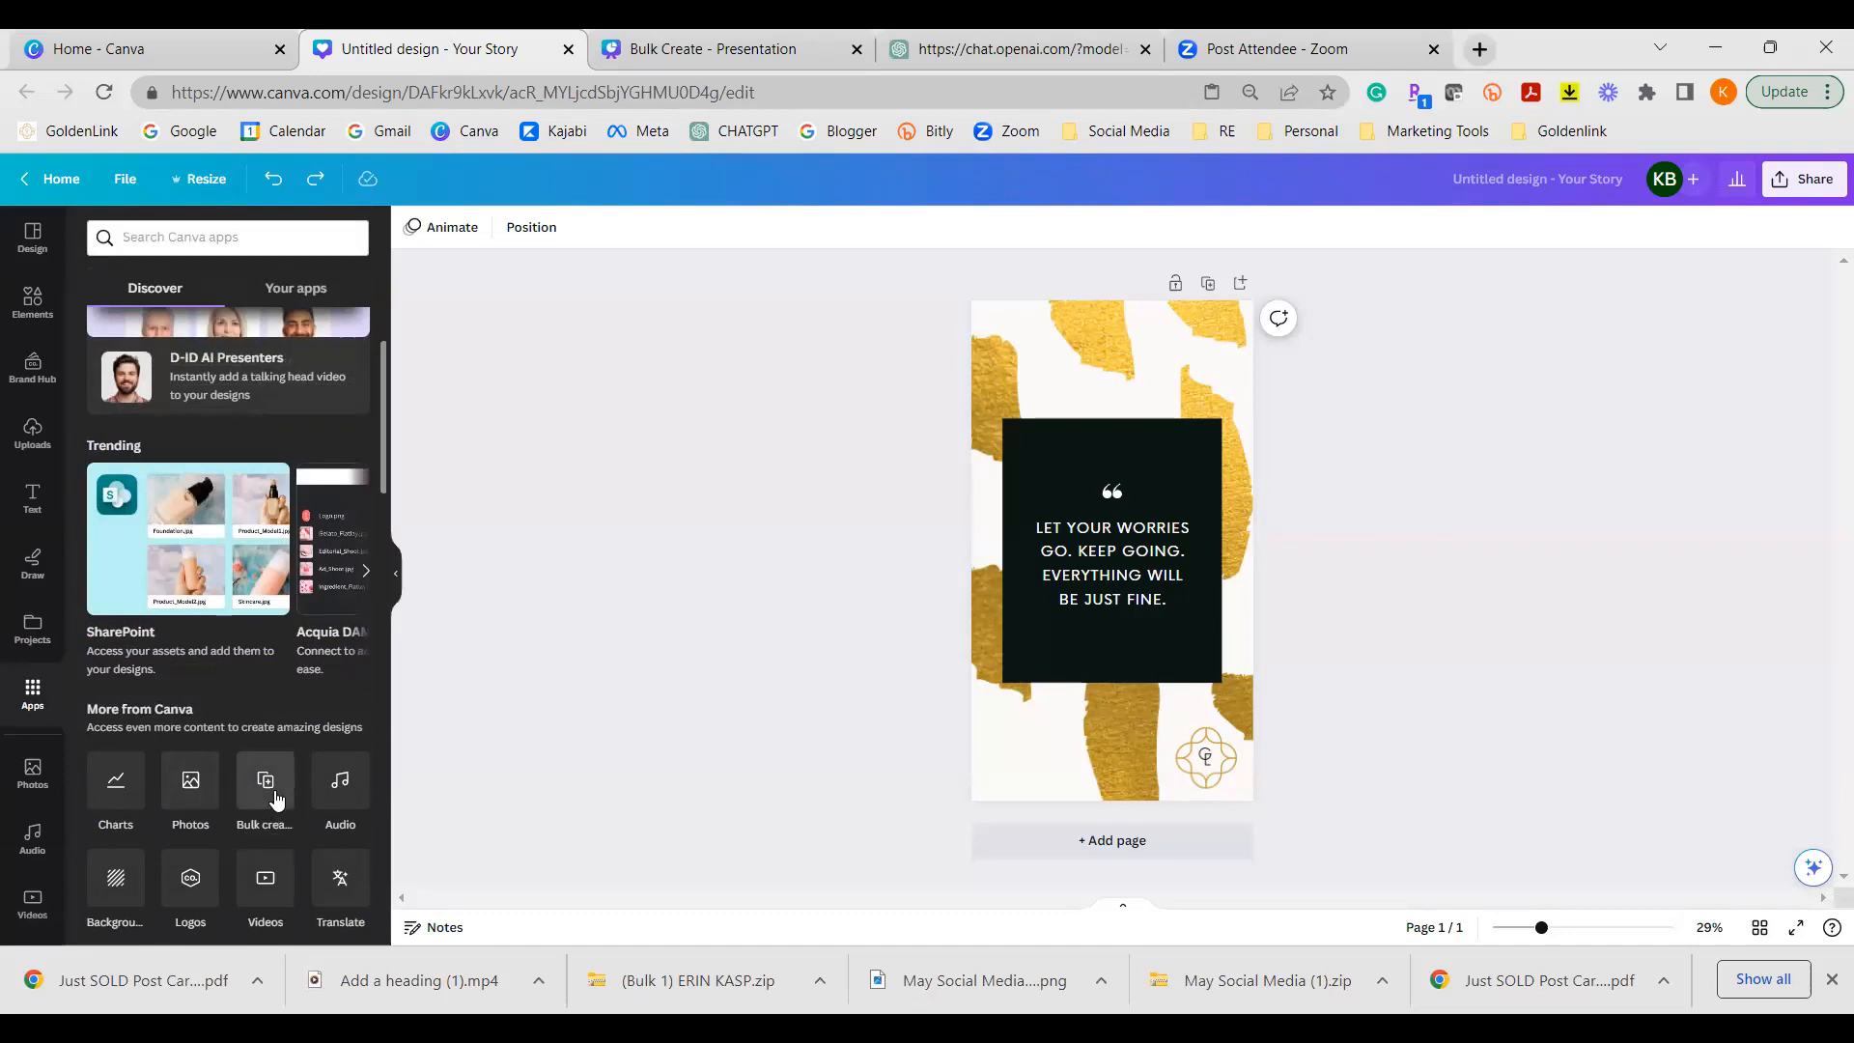
{"action": "scroll", "coordinate": [38, 579], "scroll_direction": "down", "scroll_amount": 5}
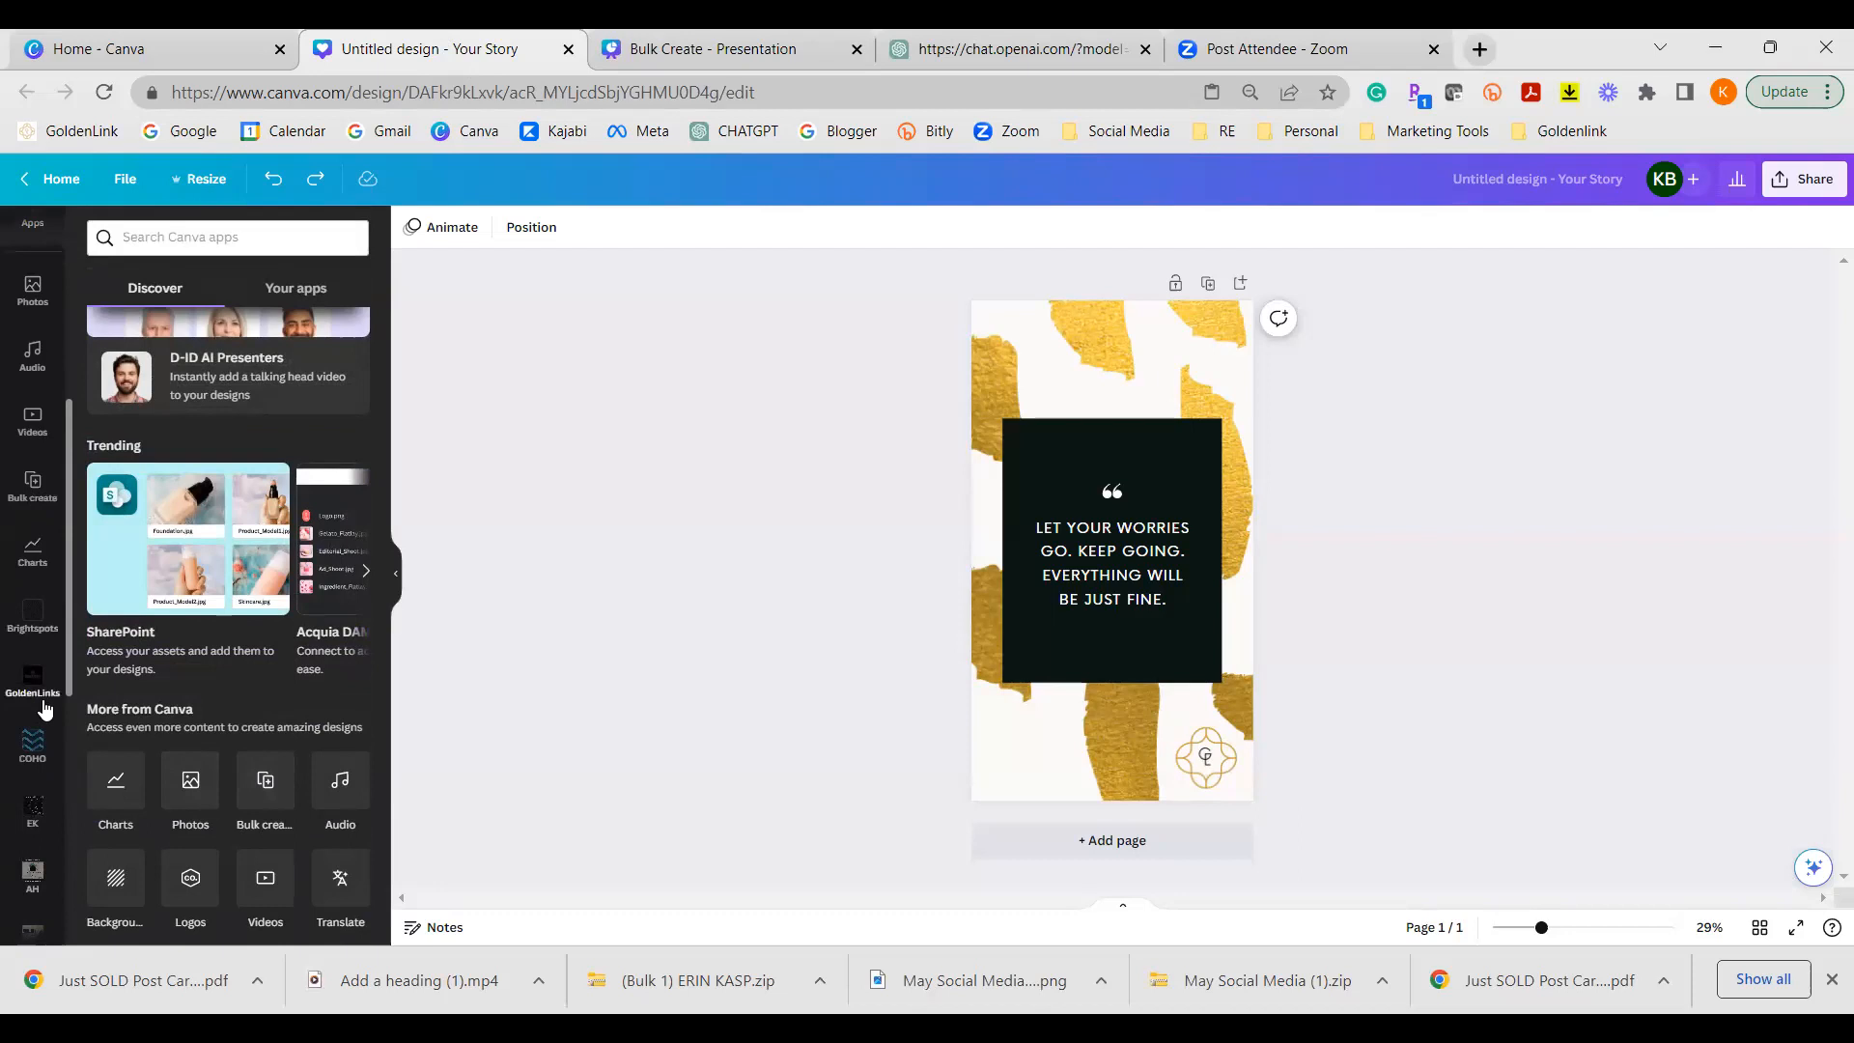
{"action": "left_click", "coordinate": [32, 483]}
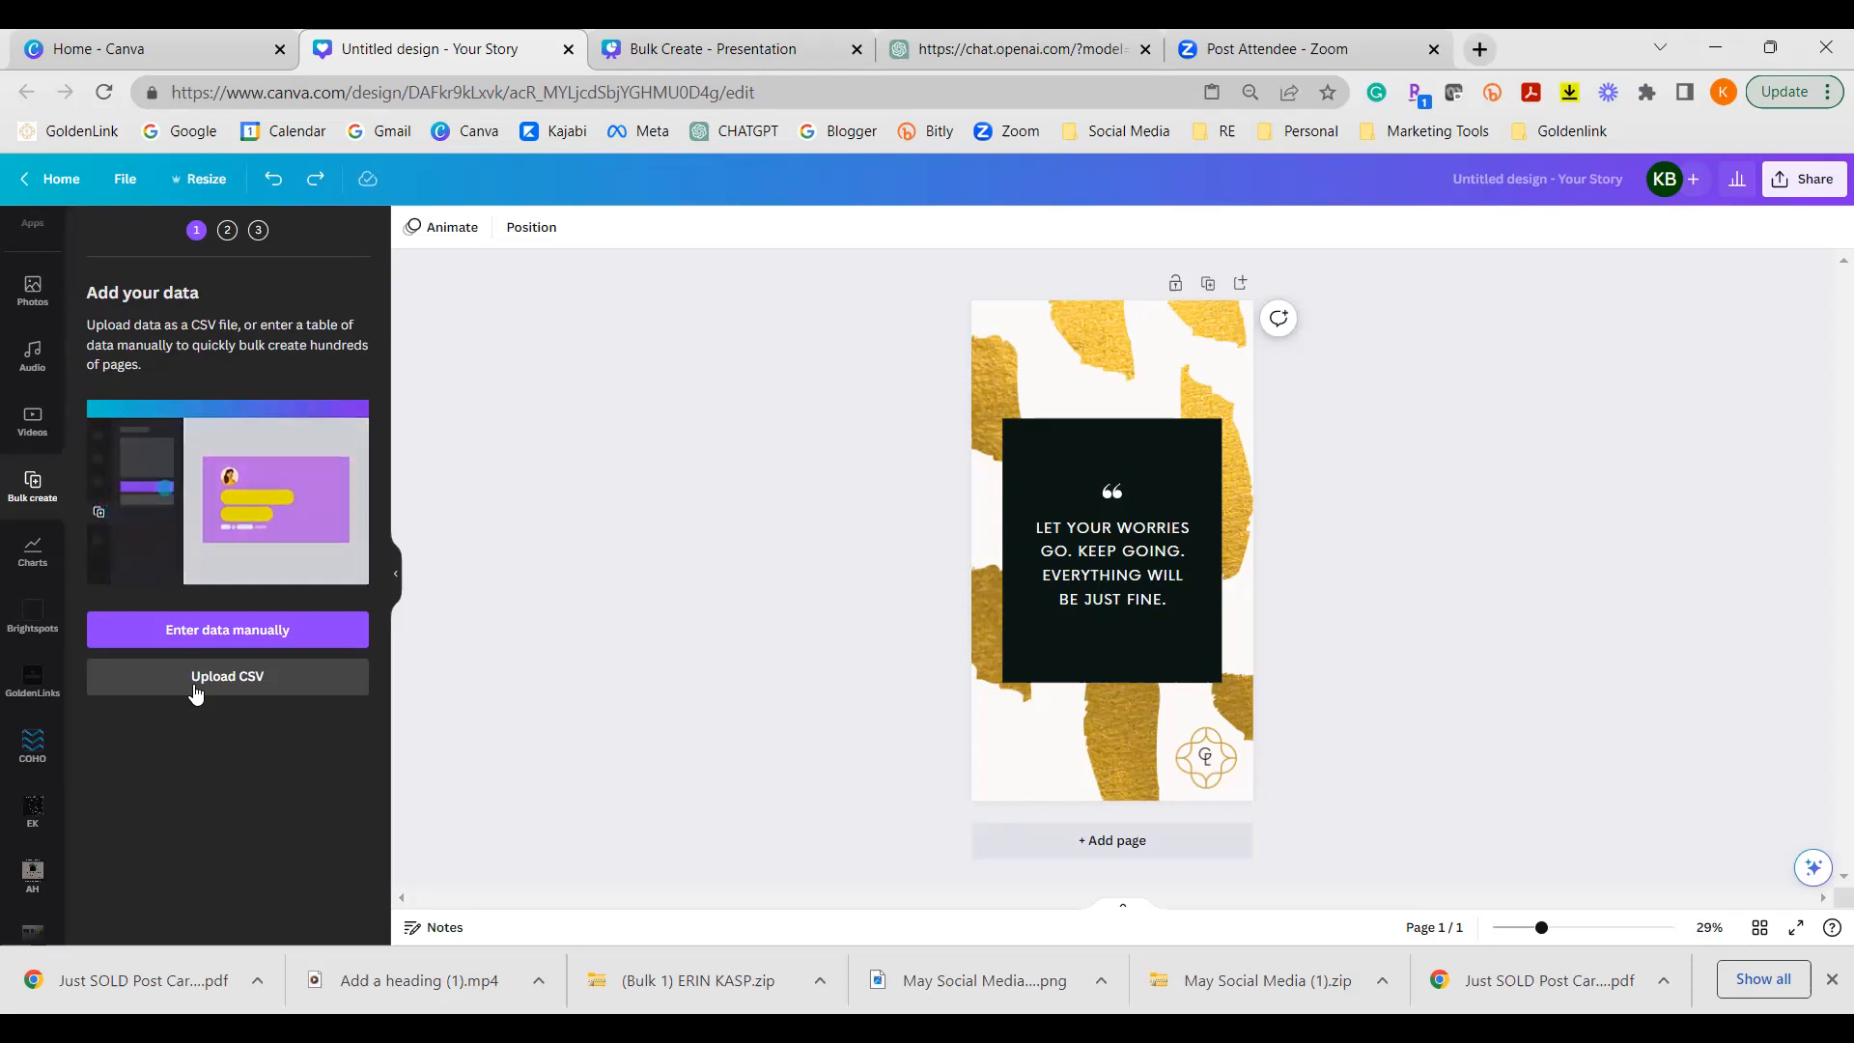
Step: Choose manual data entry, paste the copied quotes into the Name column from row 1, and accept the table
{"action": "left_click", "coordinate": [221, 638]}
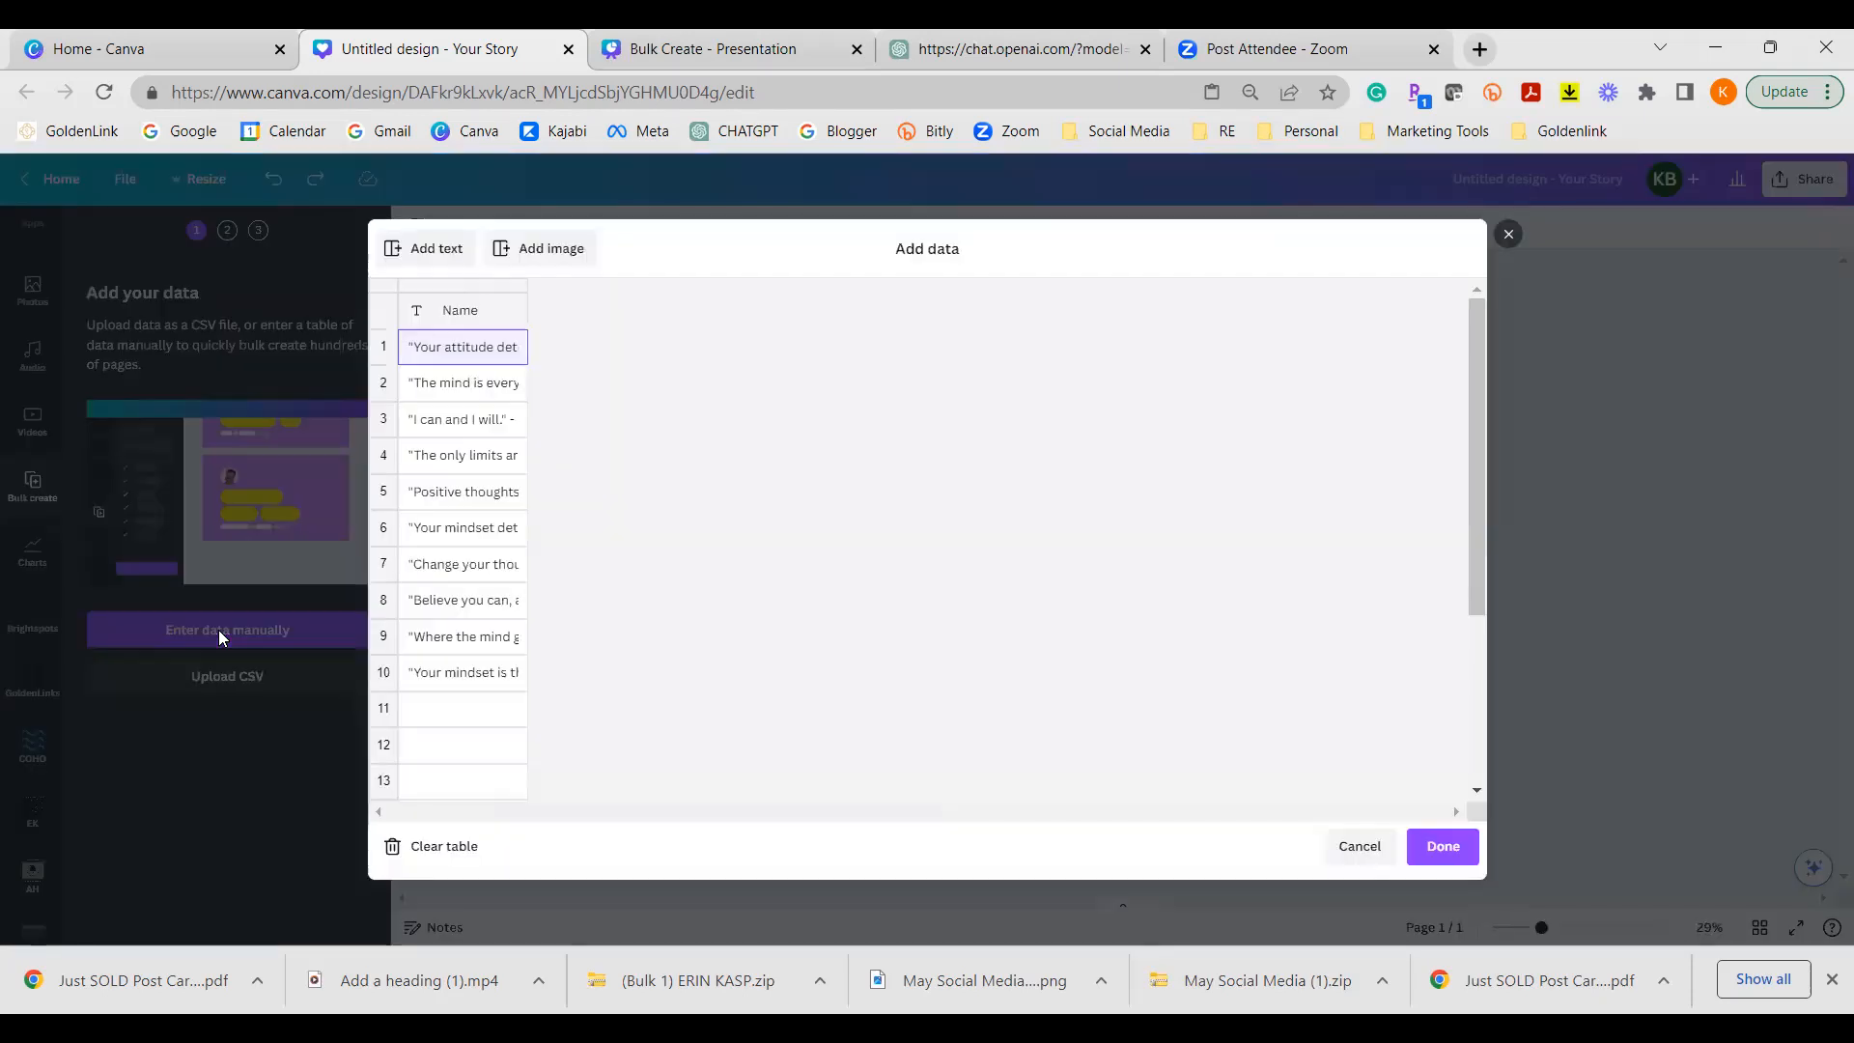
{"action": "right_click", "coordinate": [454, 367]}
{"action": "left_click", "coordinate": [530, 407]}
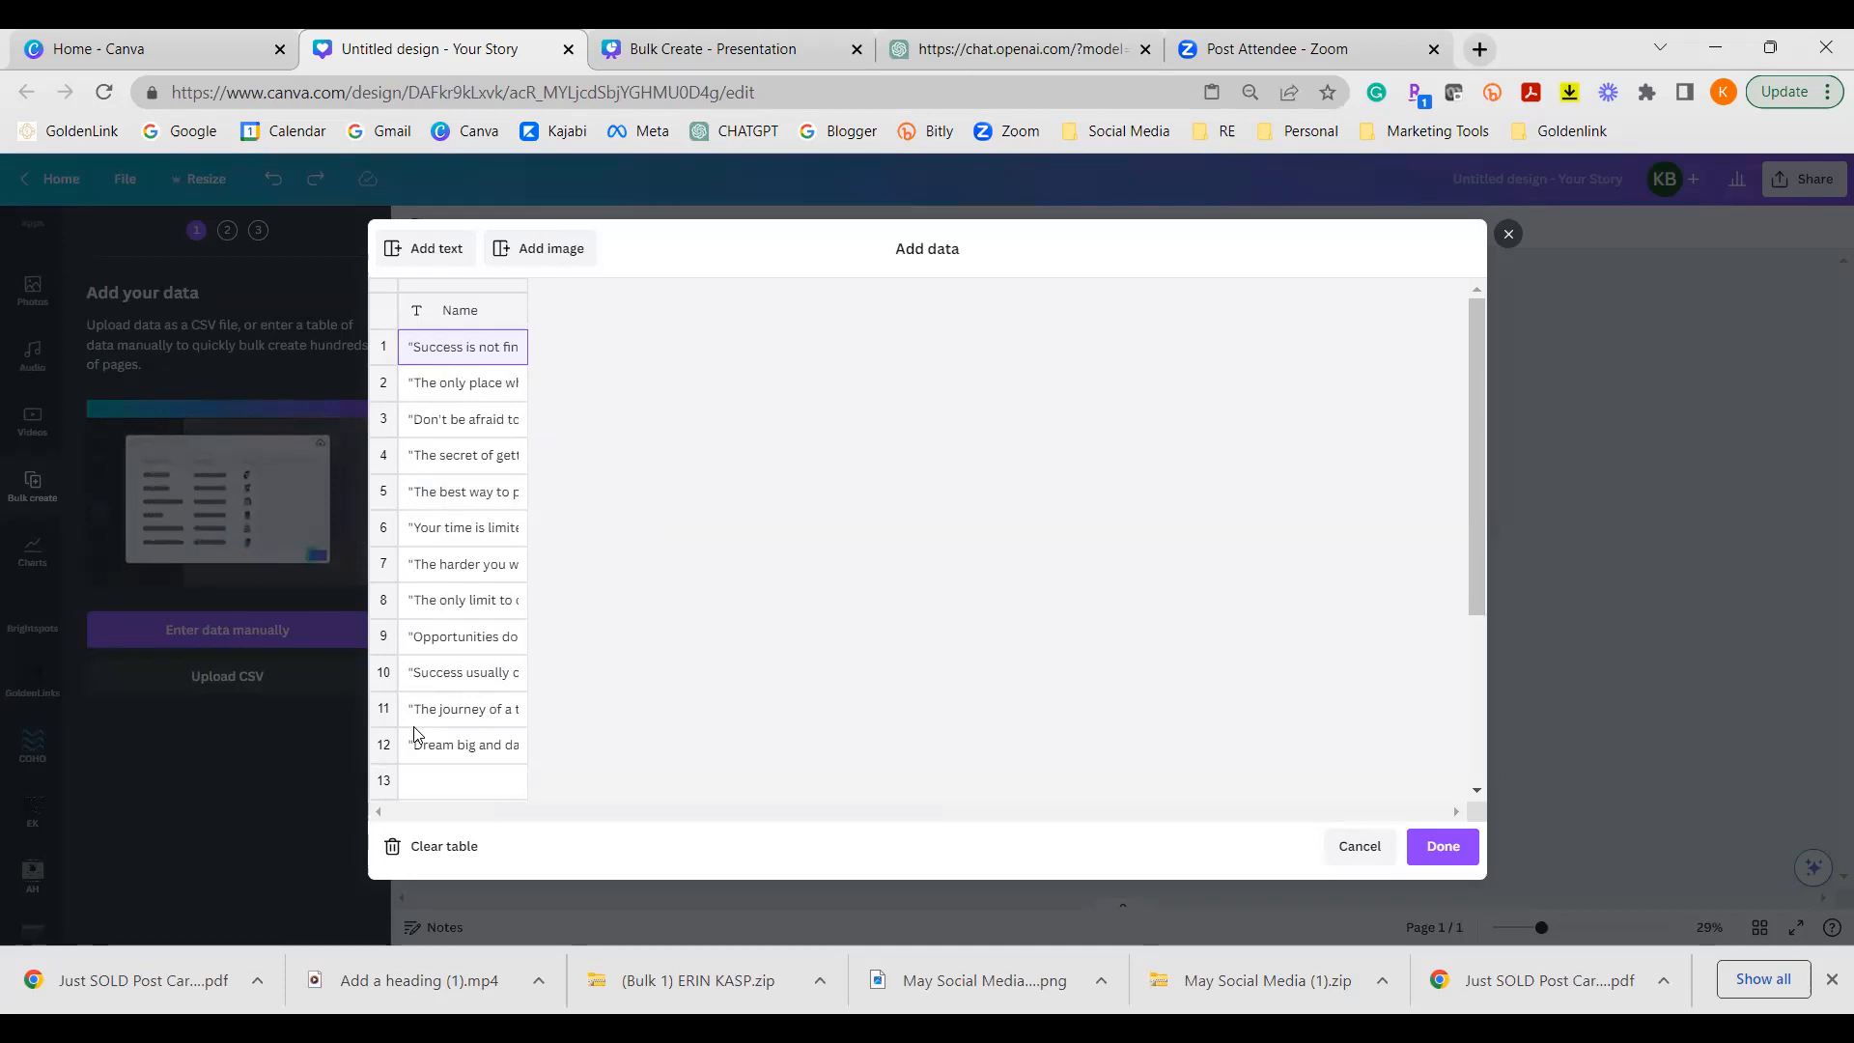
{"action": "left_click", "coordinate": [1445, 847]}
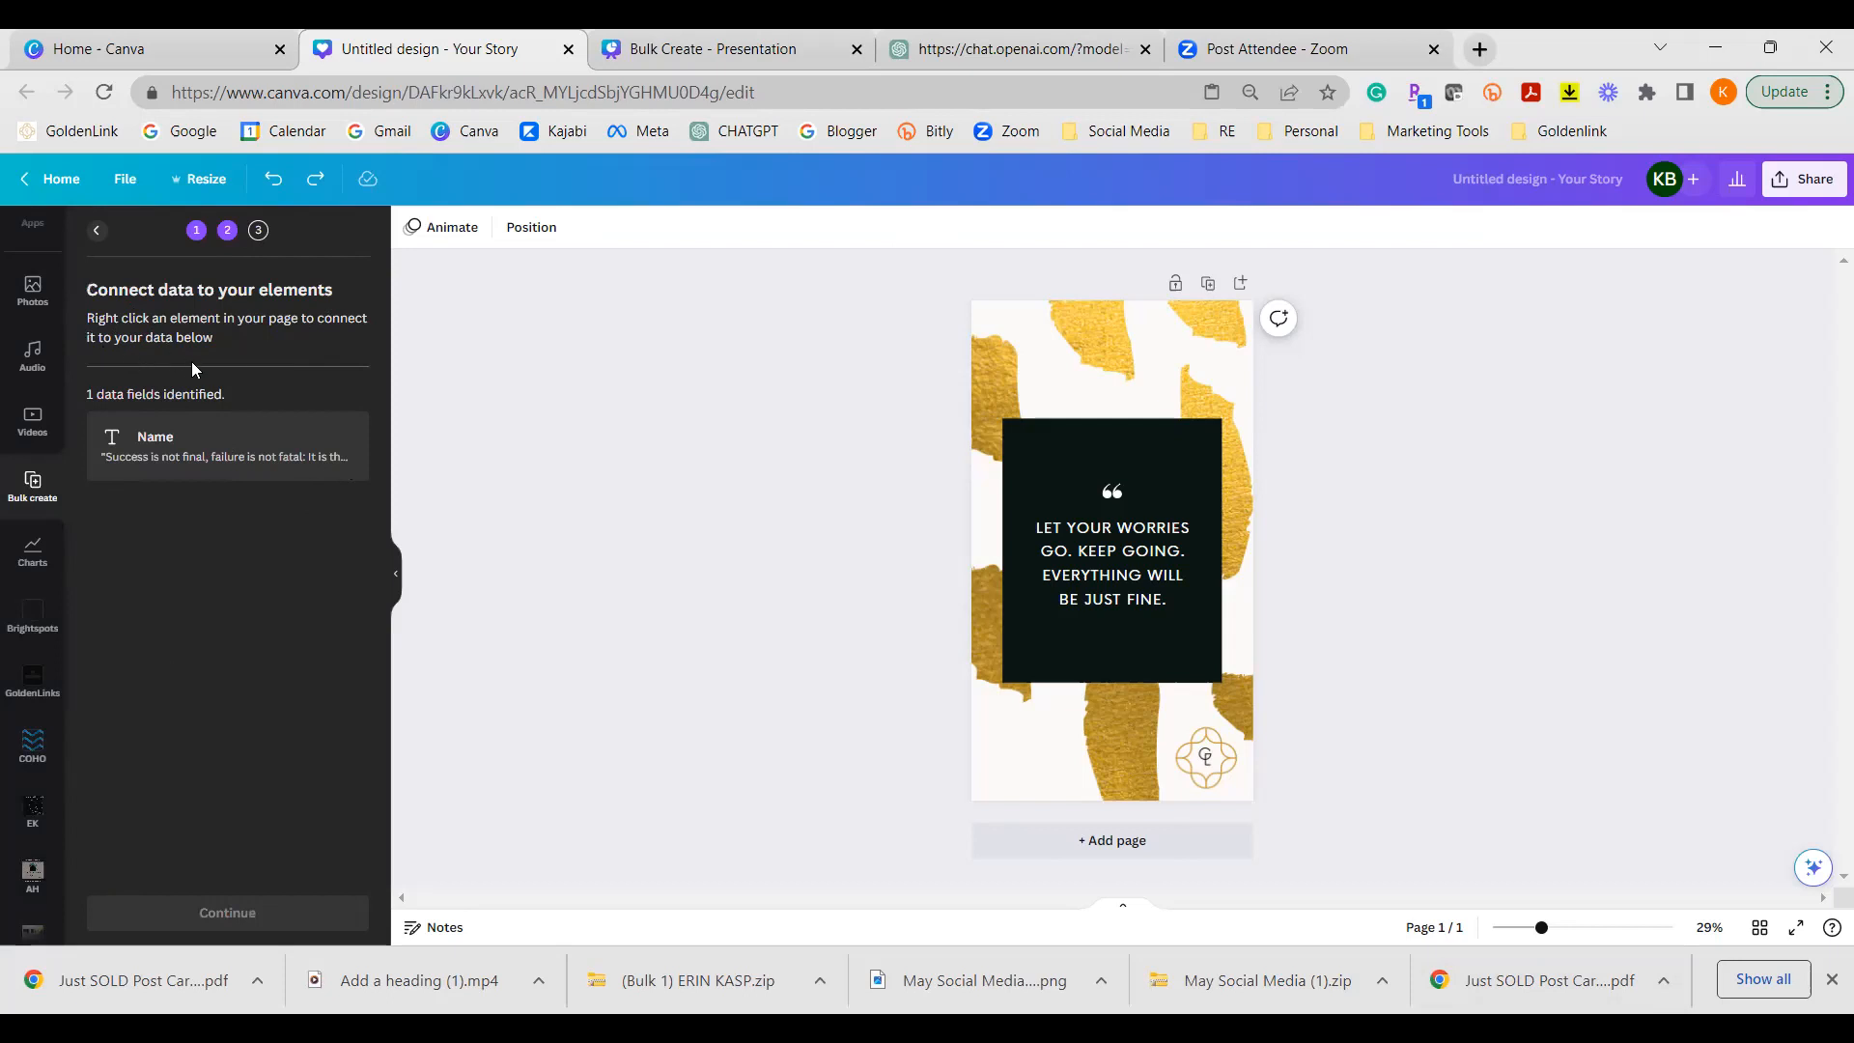
Step: Connect the quote text box on the story page to the Name data field
{"action": "left_click", "coordinate": [1085, 547]}
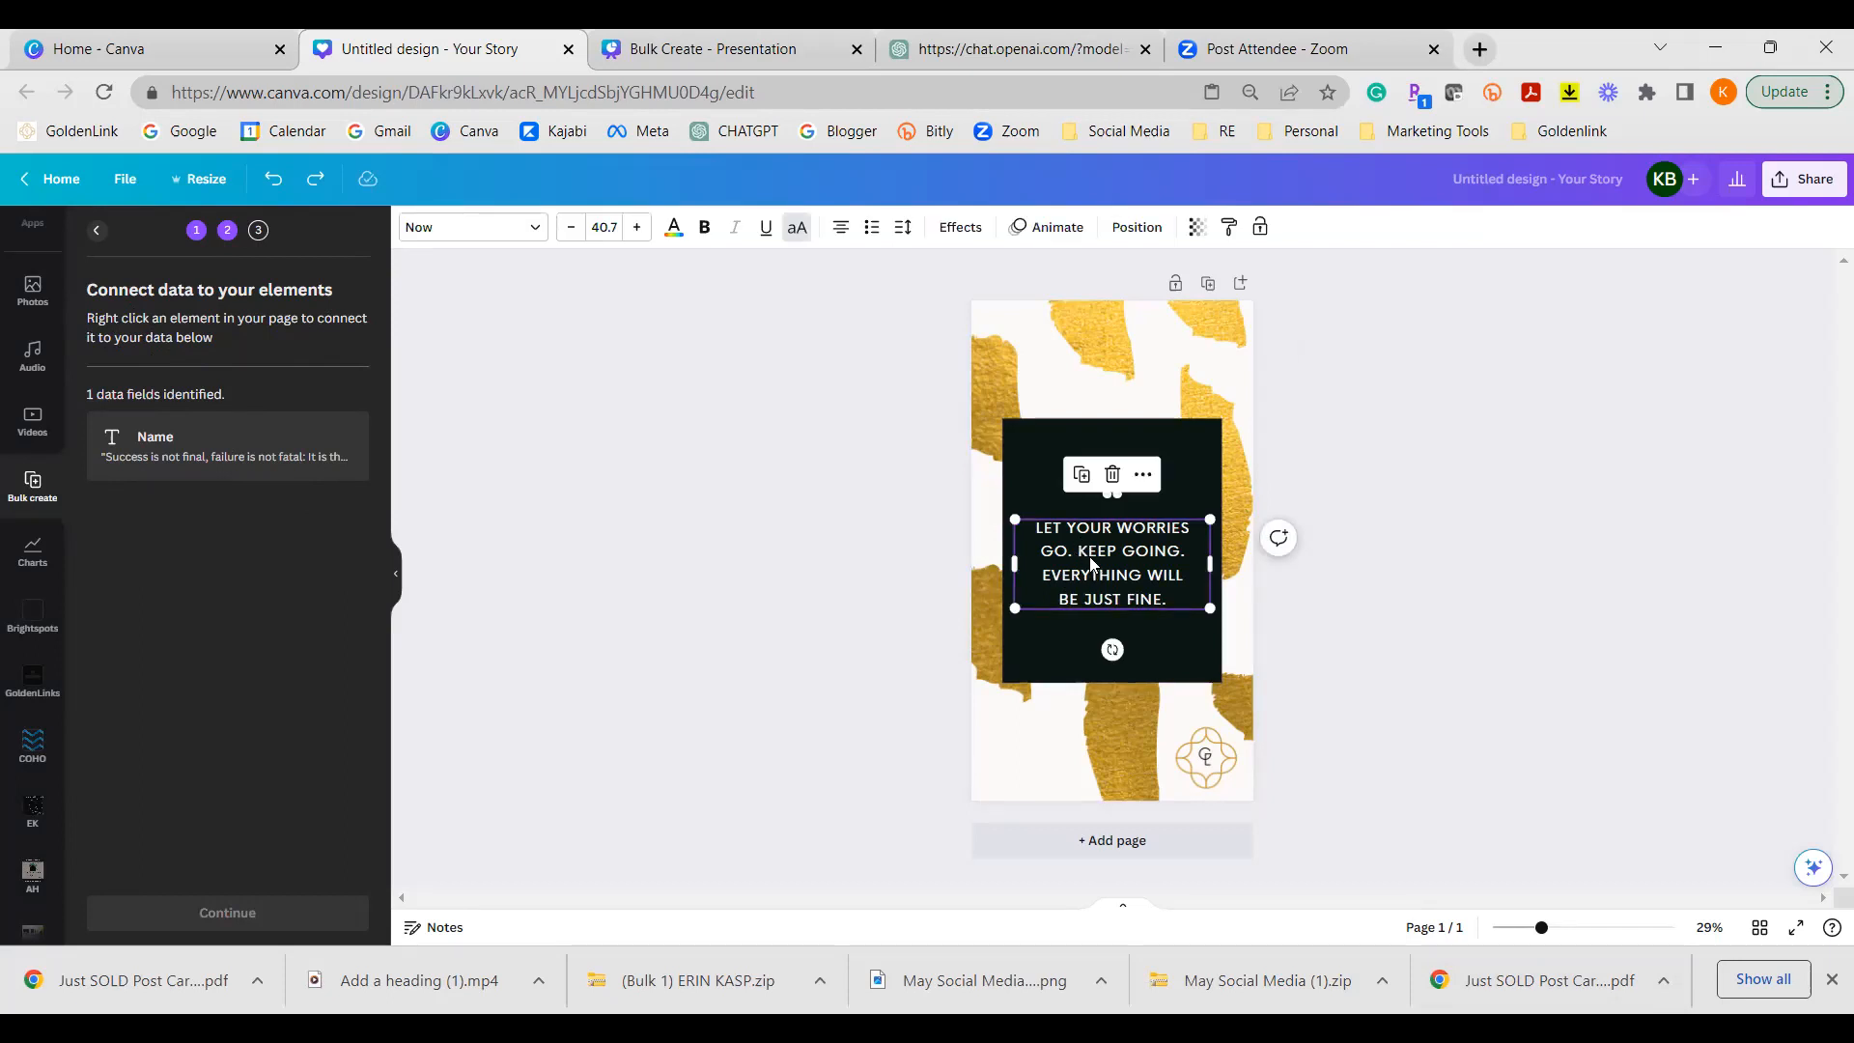
{"action": "right_click", "coordinate": [1091, 564]}
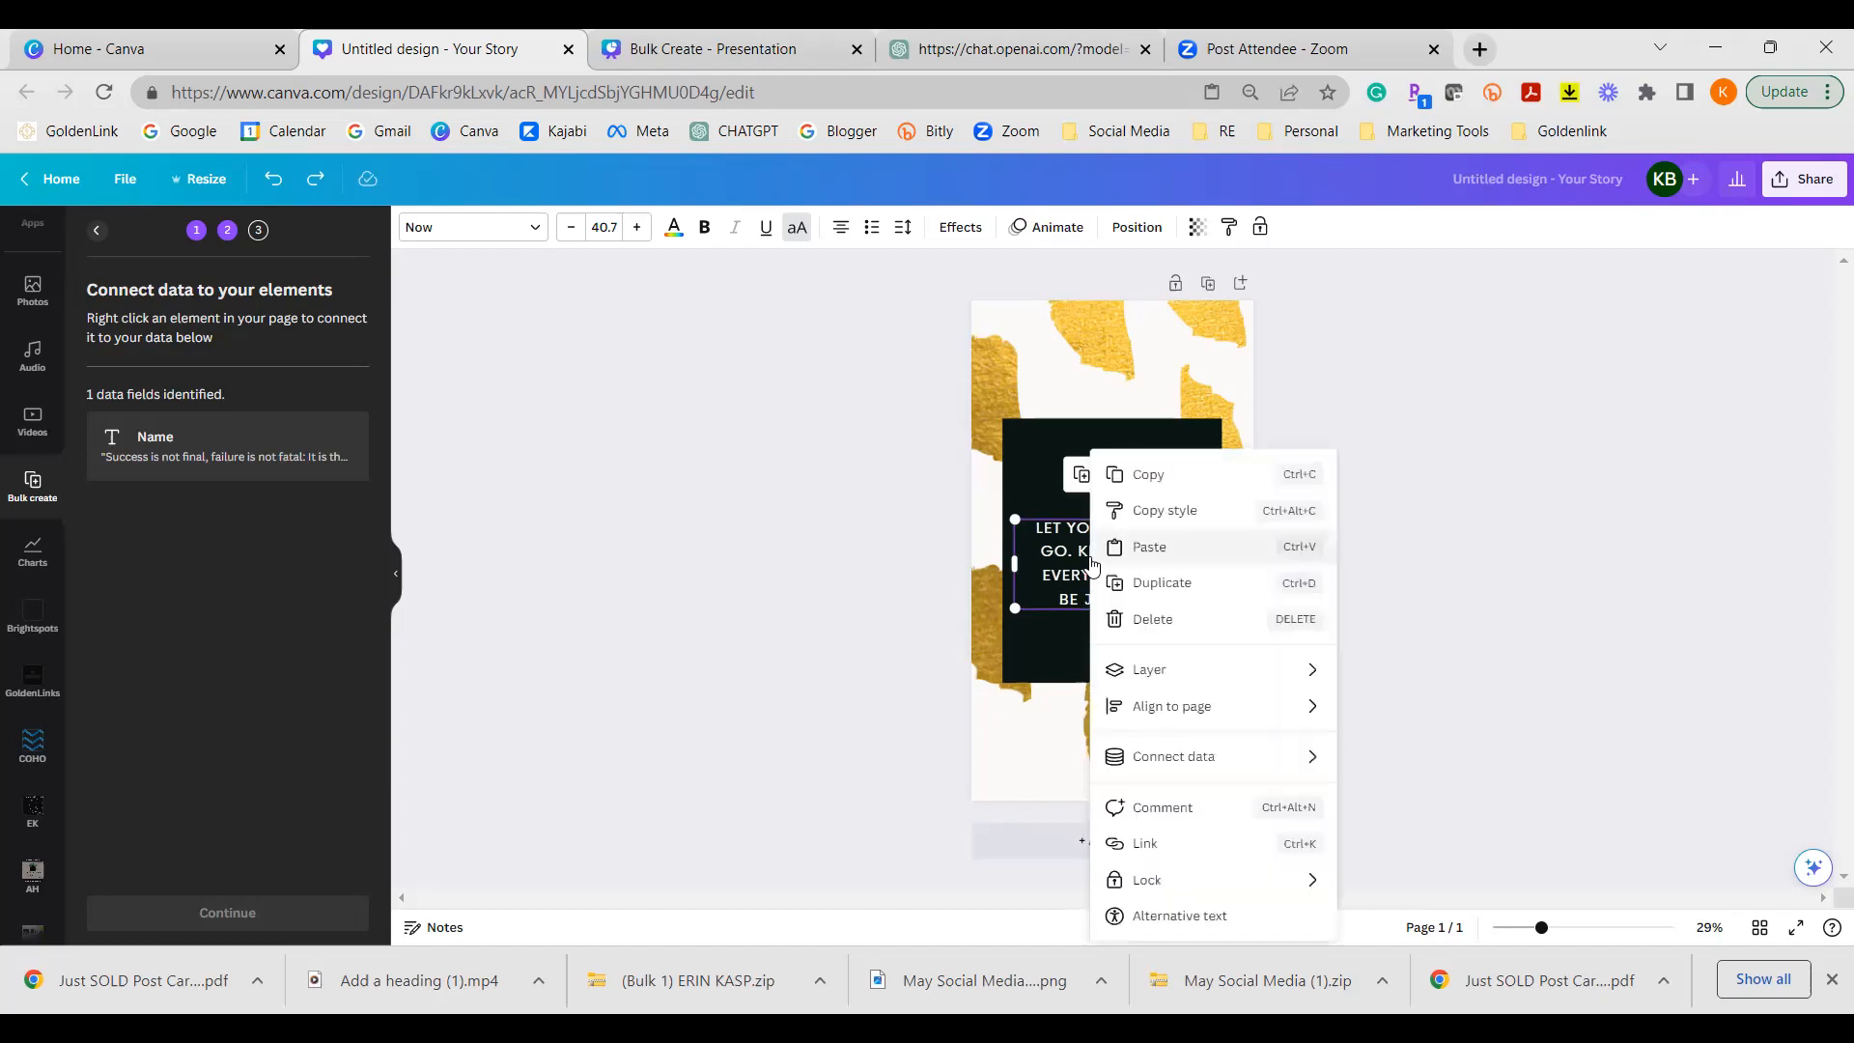
{"action": "mouse_move", "coordinate": [1164, 762]}
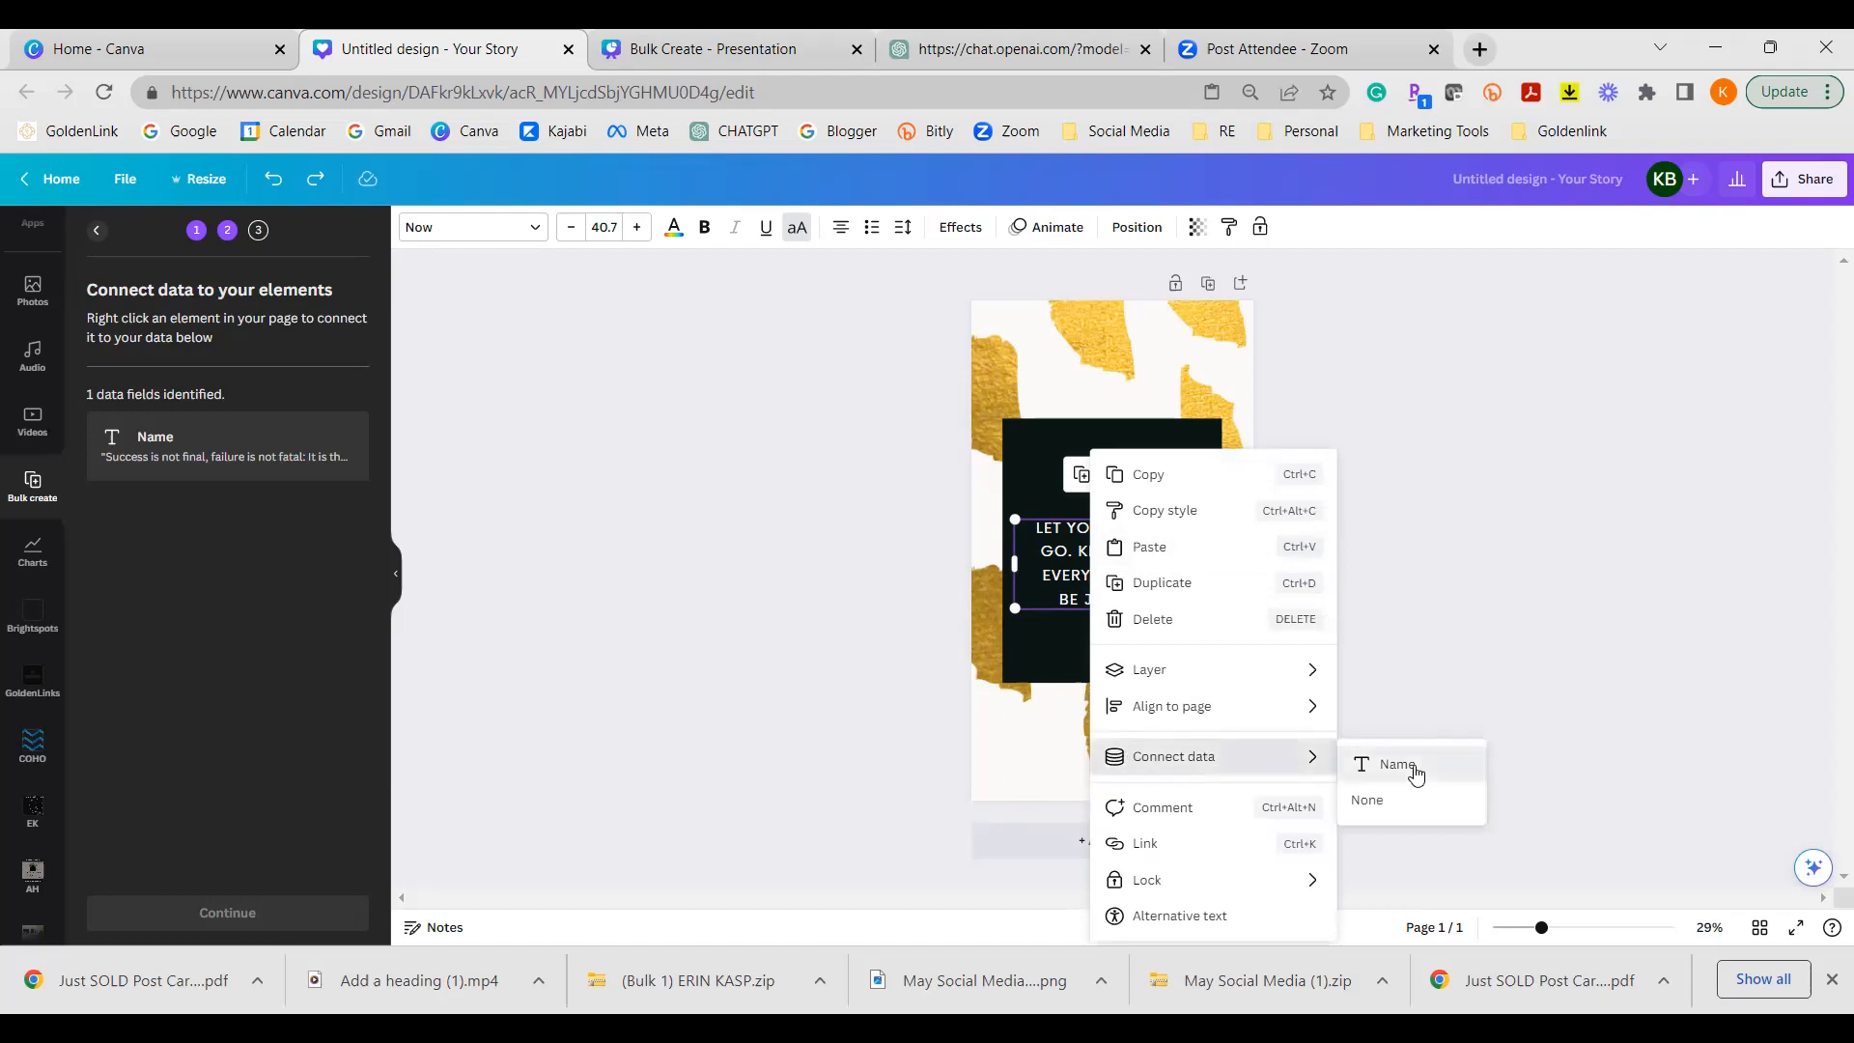
{"action": "left_click", "coordinate": [1416, 771]}
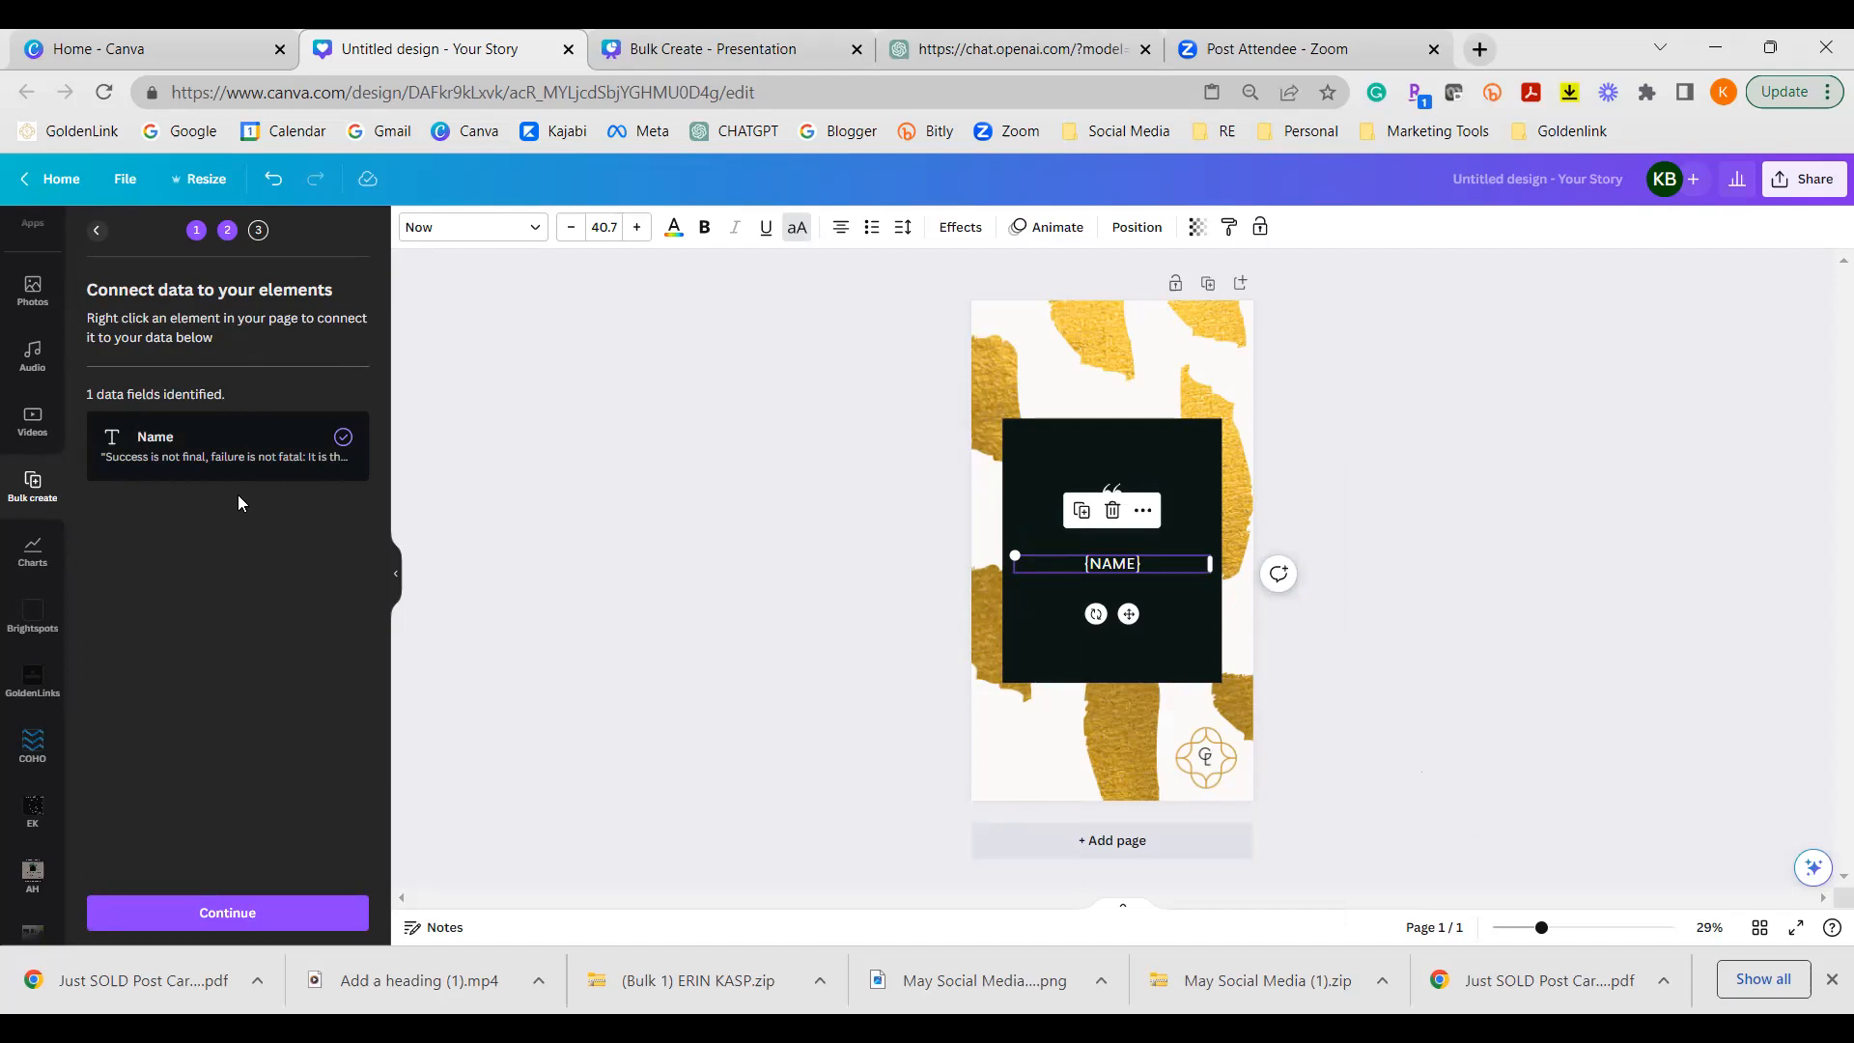
Step: Continue to applying the data and generate 12 pages with all quotes selected
{"action": "left_click", "coordinate": [166, 929]}
{"action": "left_click", "coordinate": [230, 931]}
{"action": "left_click", "coordinate": [142, 920]}
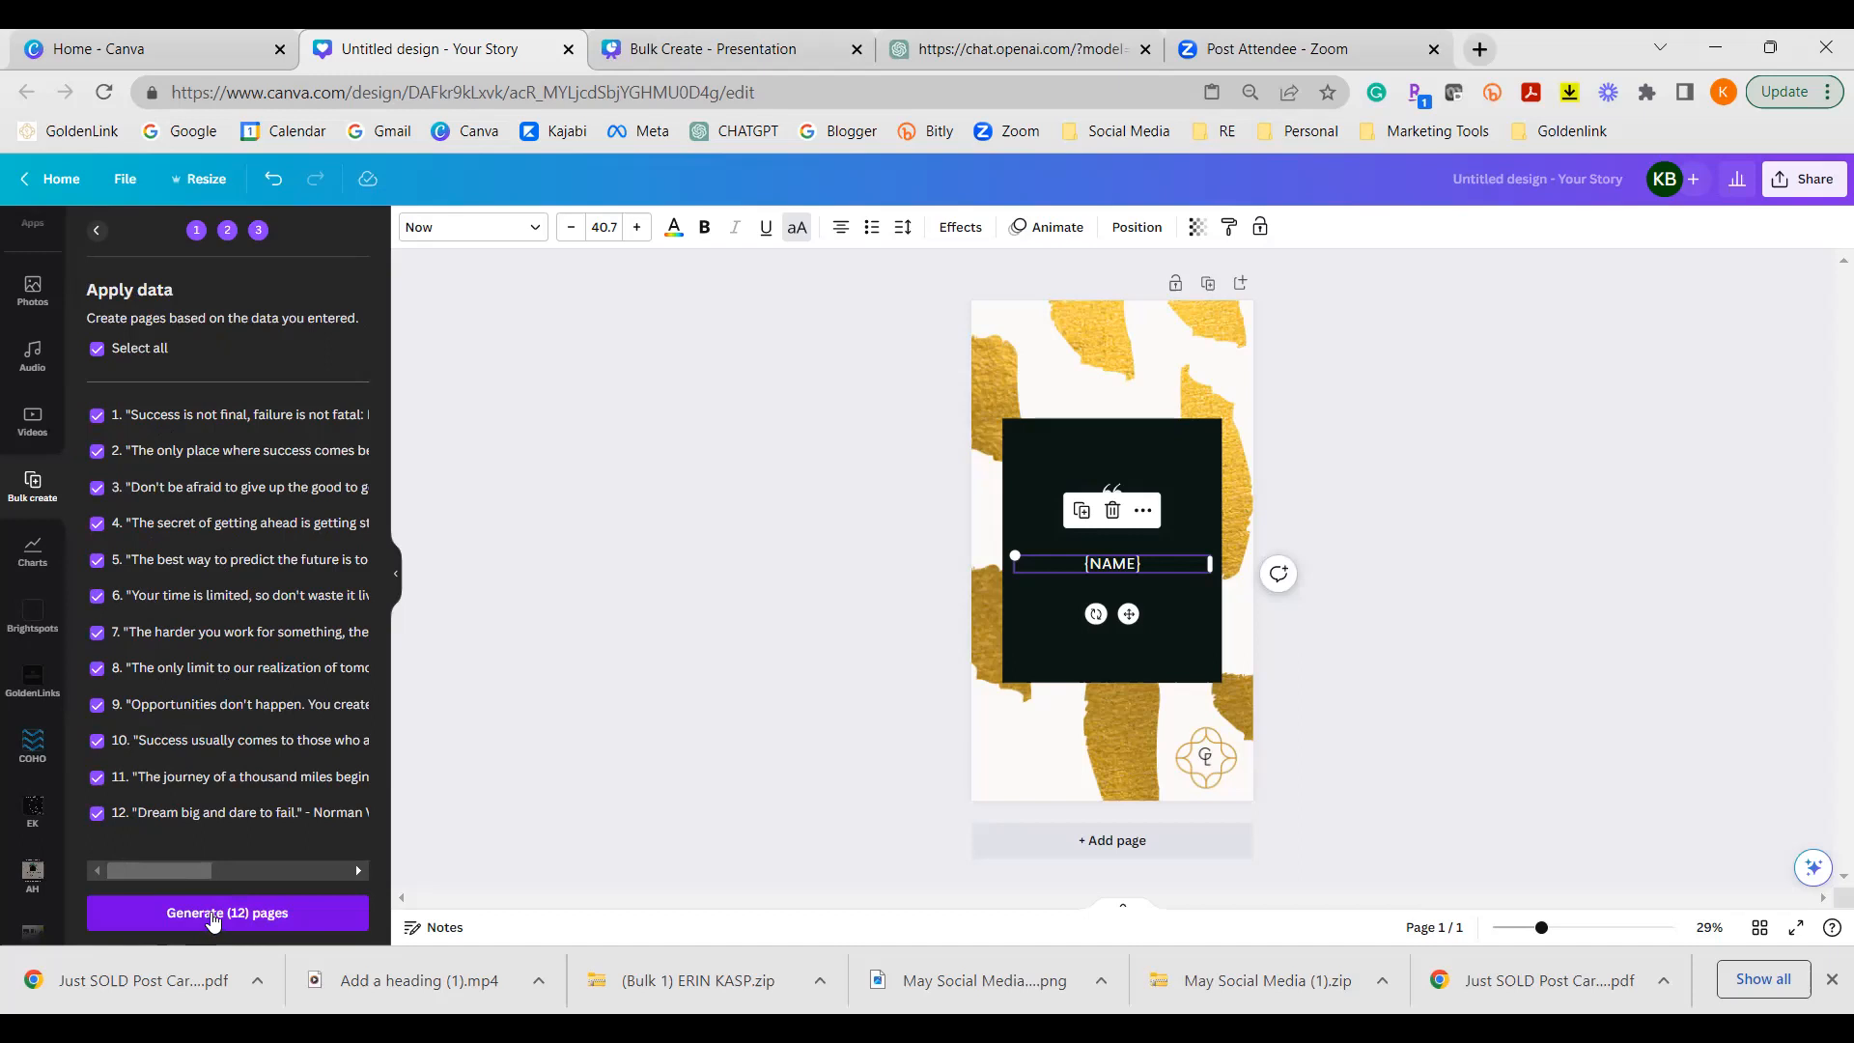
{"action": "left_click", "coordinate": [213, 922]}
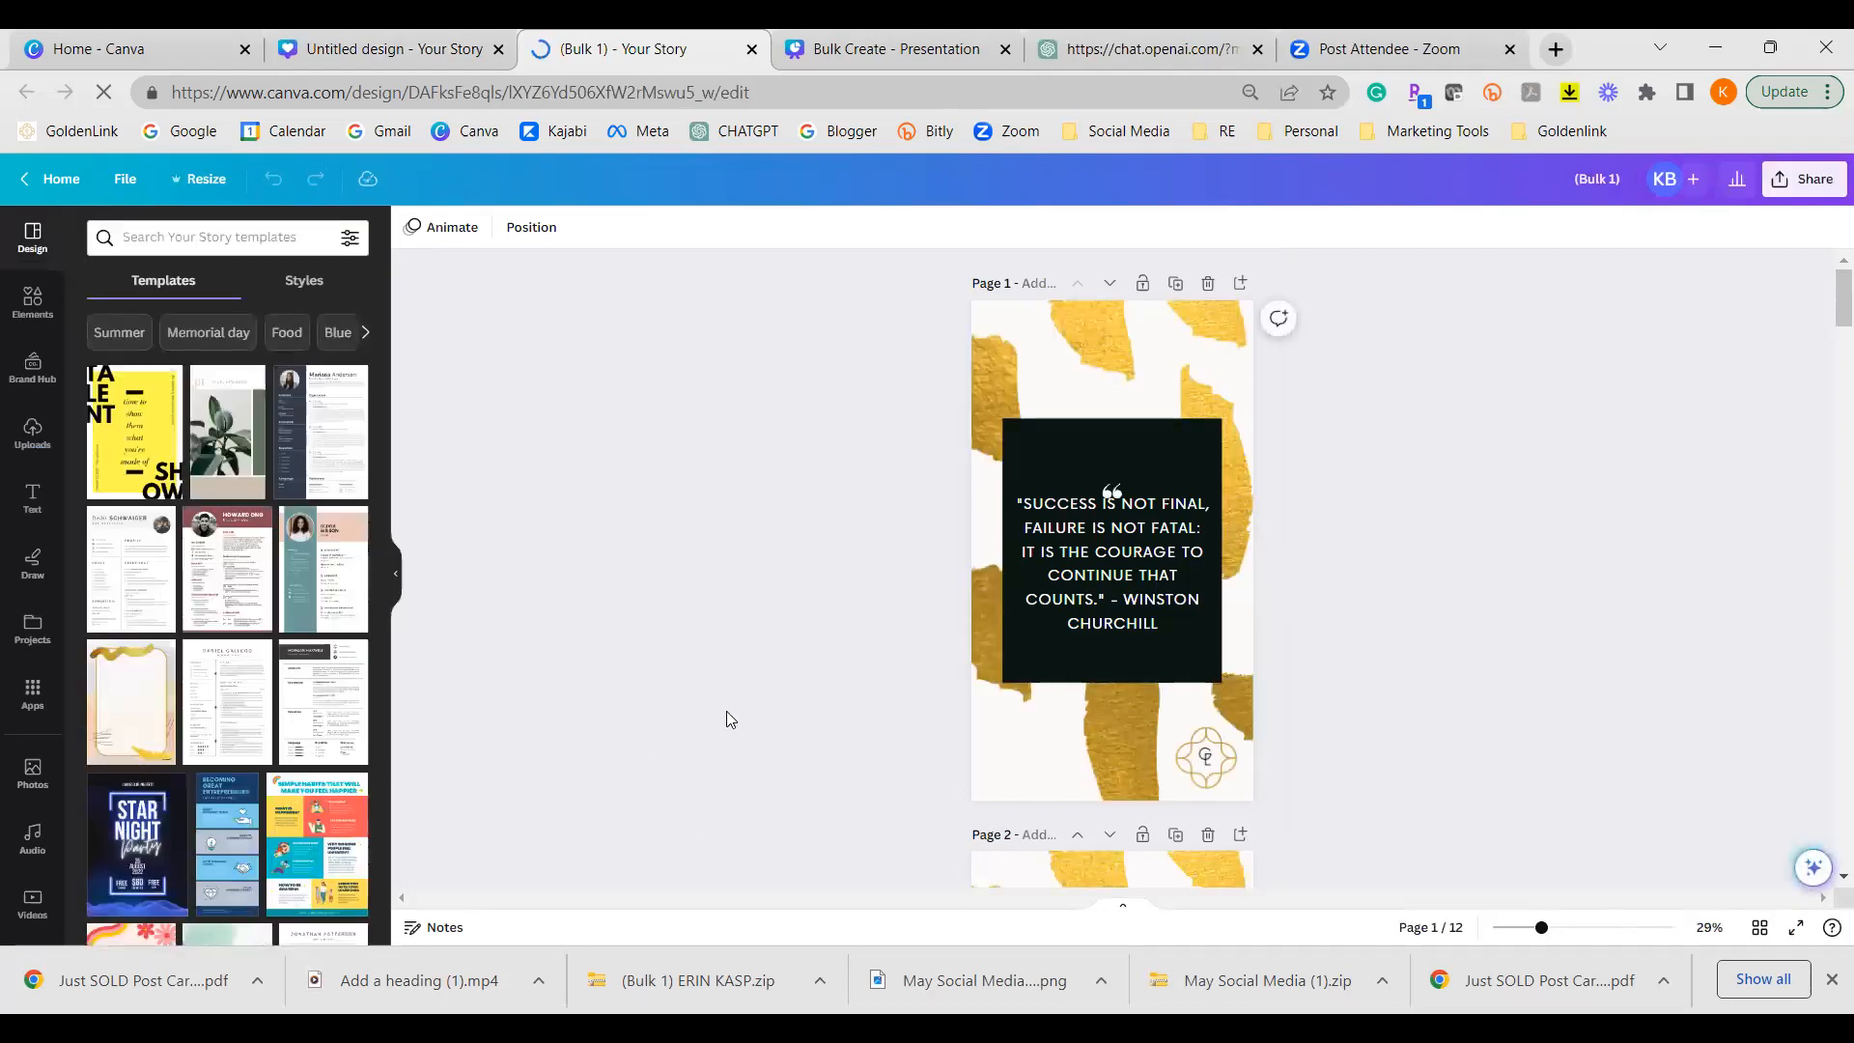
Step: Move the quotation mark graphics on pages 7 and 8 slightly upward so they sit clear of the quote text
{"action": "scroll", "coordinate": [761, 694], "scroll_direction": "down", "scroll_amount": 5}
{"action": "scroll", "coordinate": [762, 702], "scroll_direction": "down", "scroll_amount": 5}
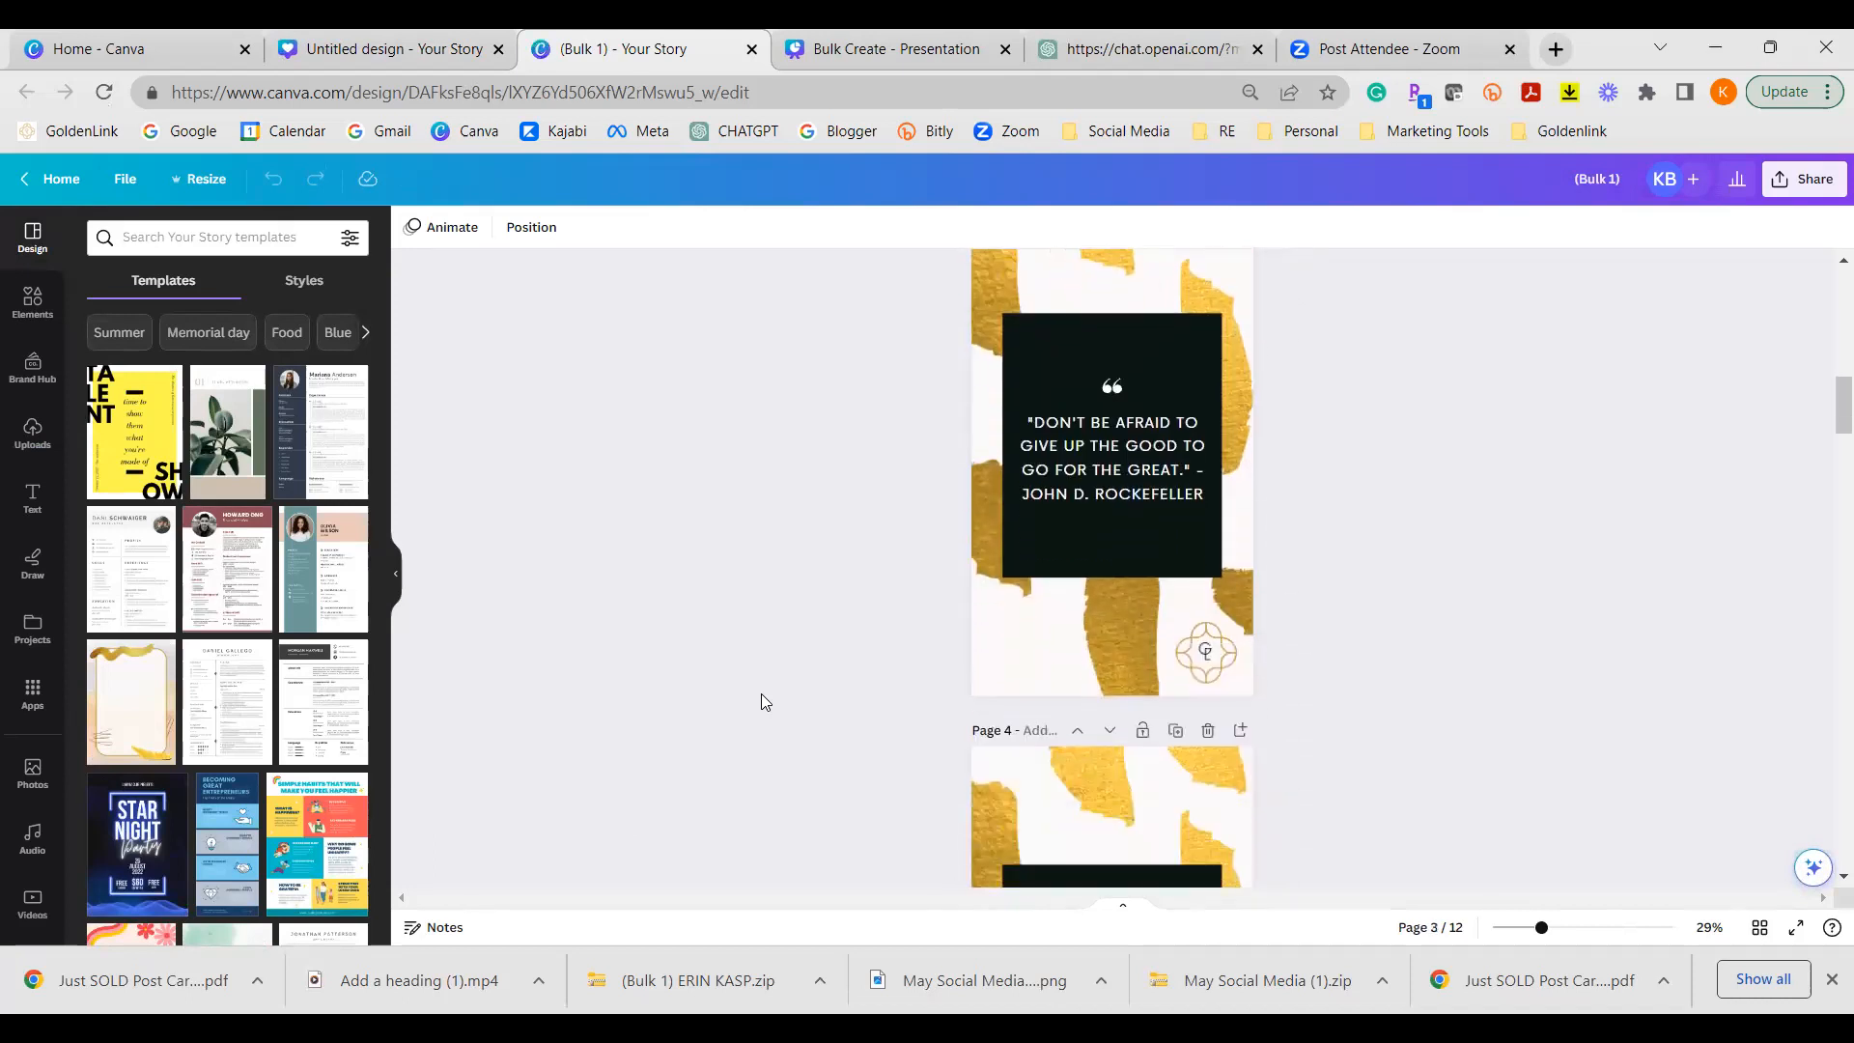
{"action": "scroll", "coordinate": [762, 695], "scroll_direction": "down", "scroll_amount": 5}
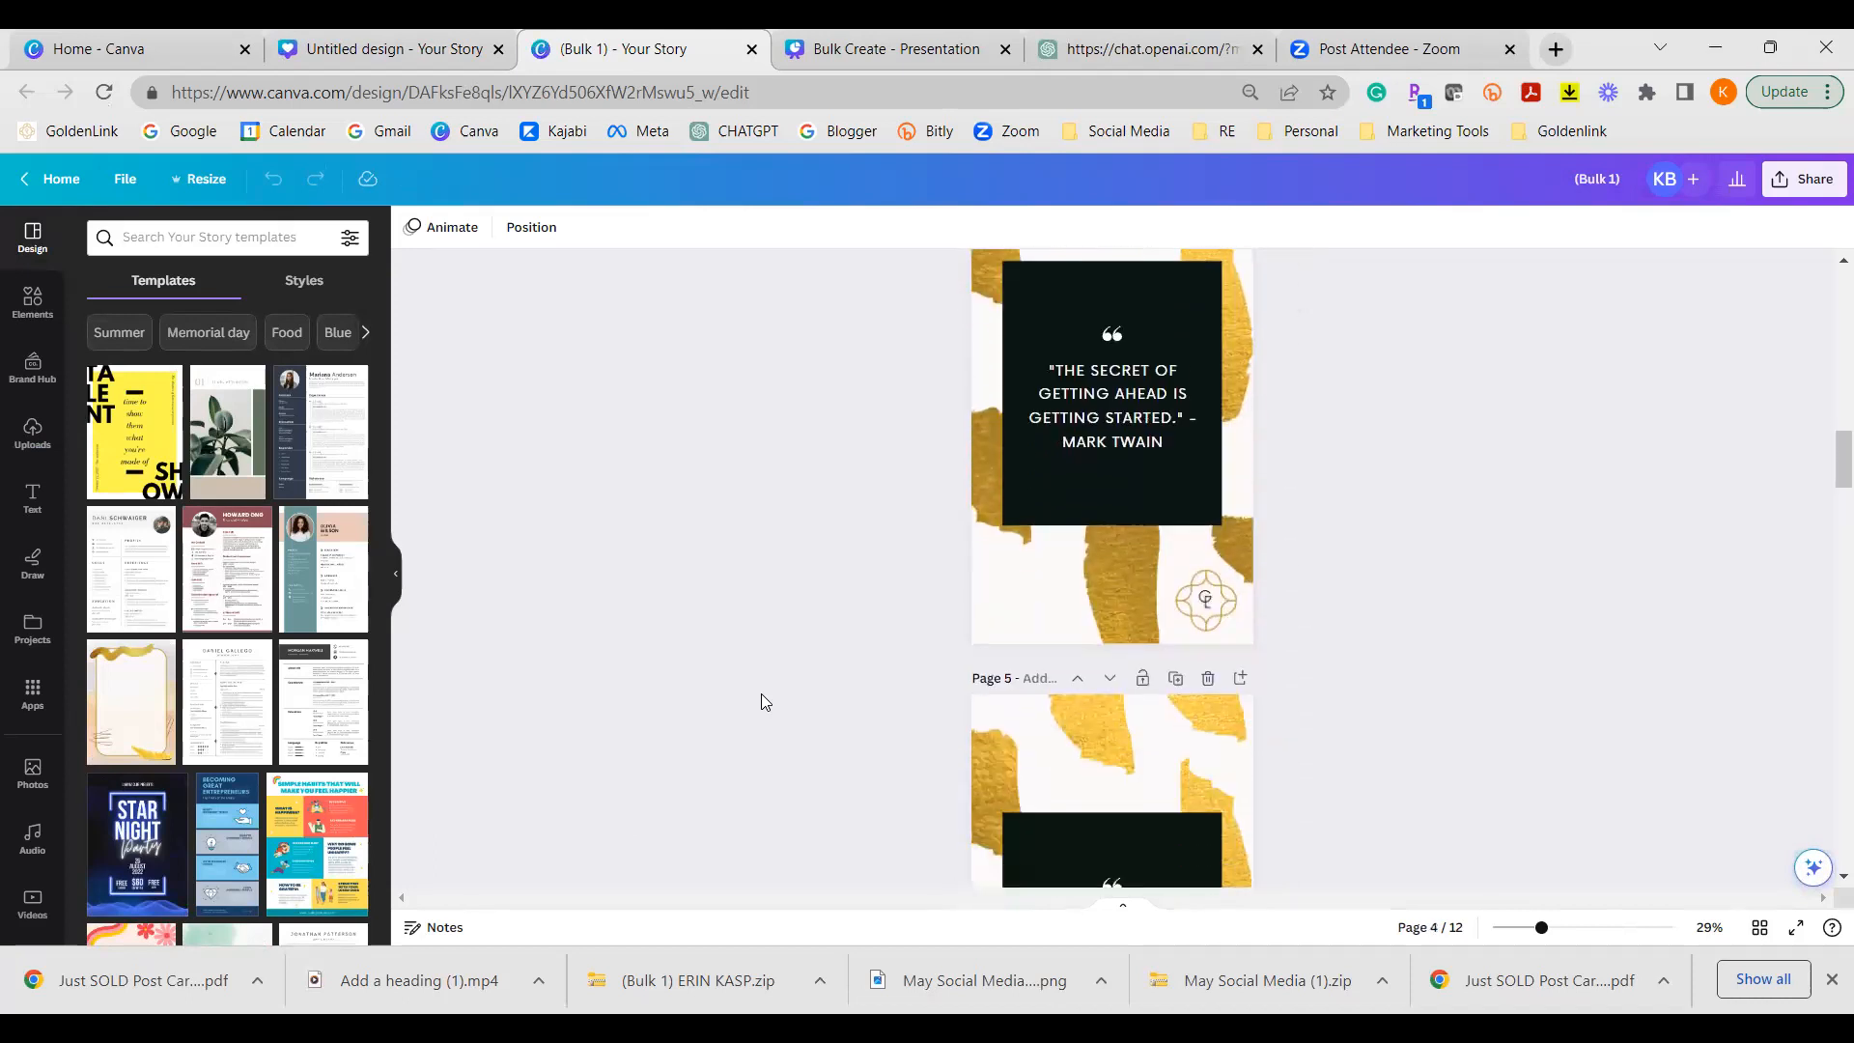
{"action": "scroll", "coordinate": [753, 678], "scroll_direction": "down", "scroll_amount": 5}
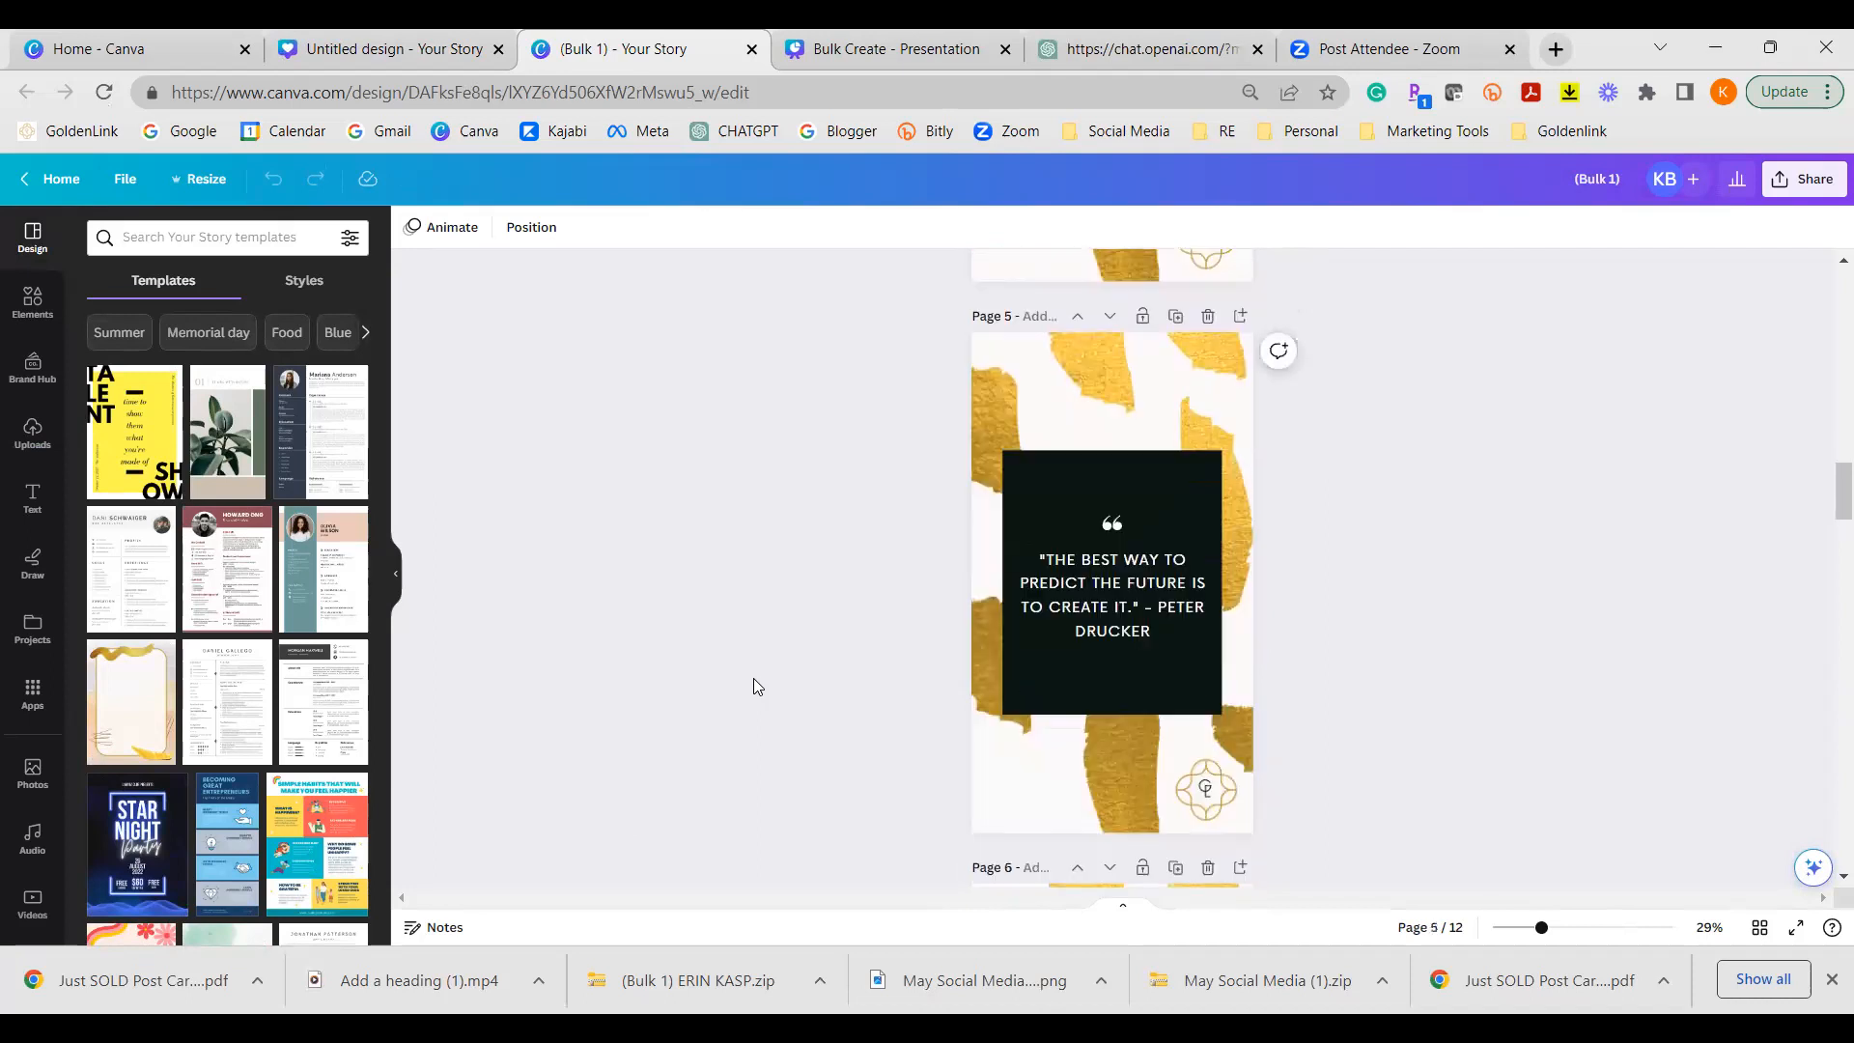
{"action": "scroll", "coordinate": [754, 679], "scroll_direction": "down", "scroll_amount": 10}
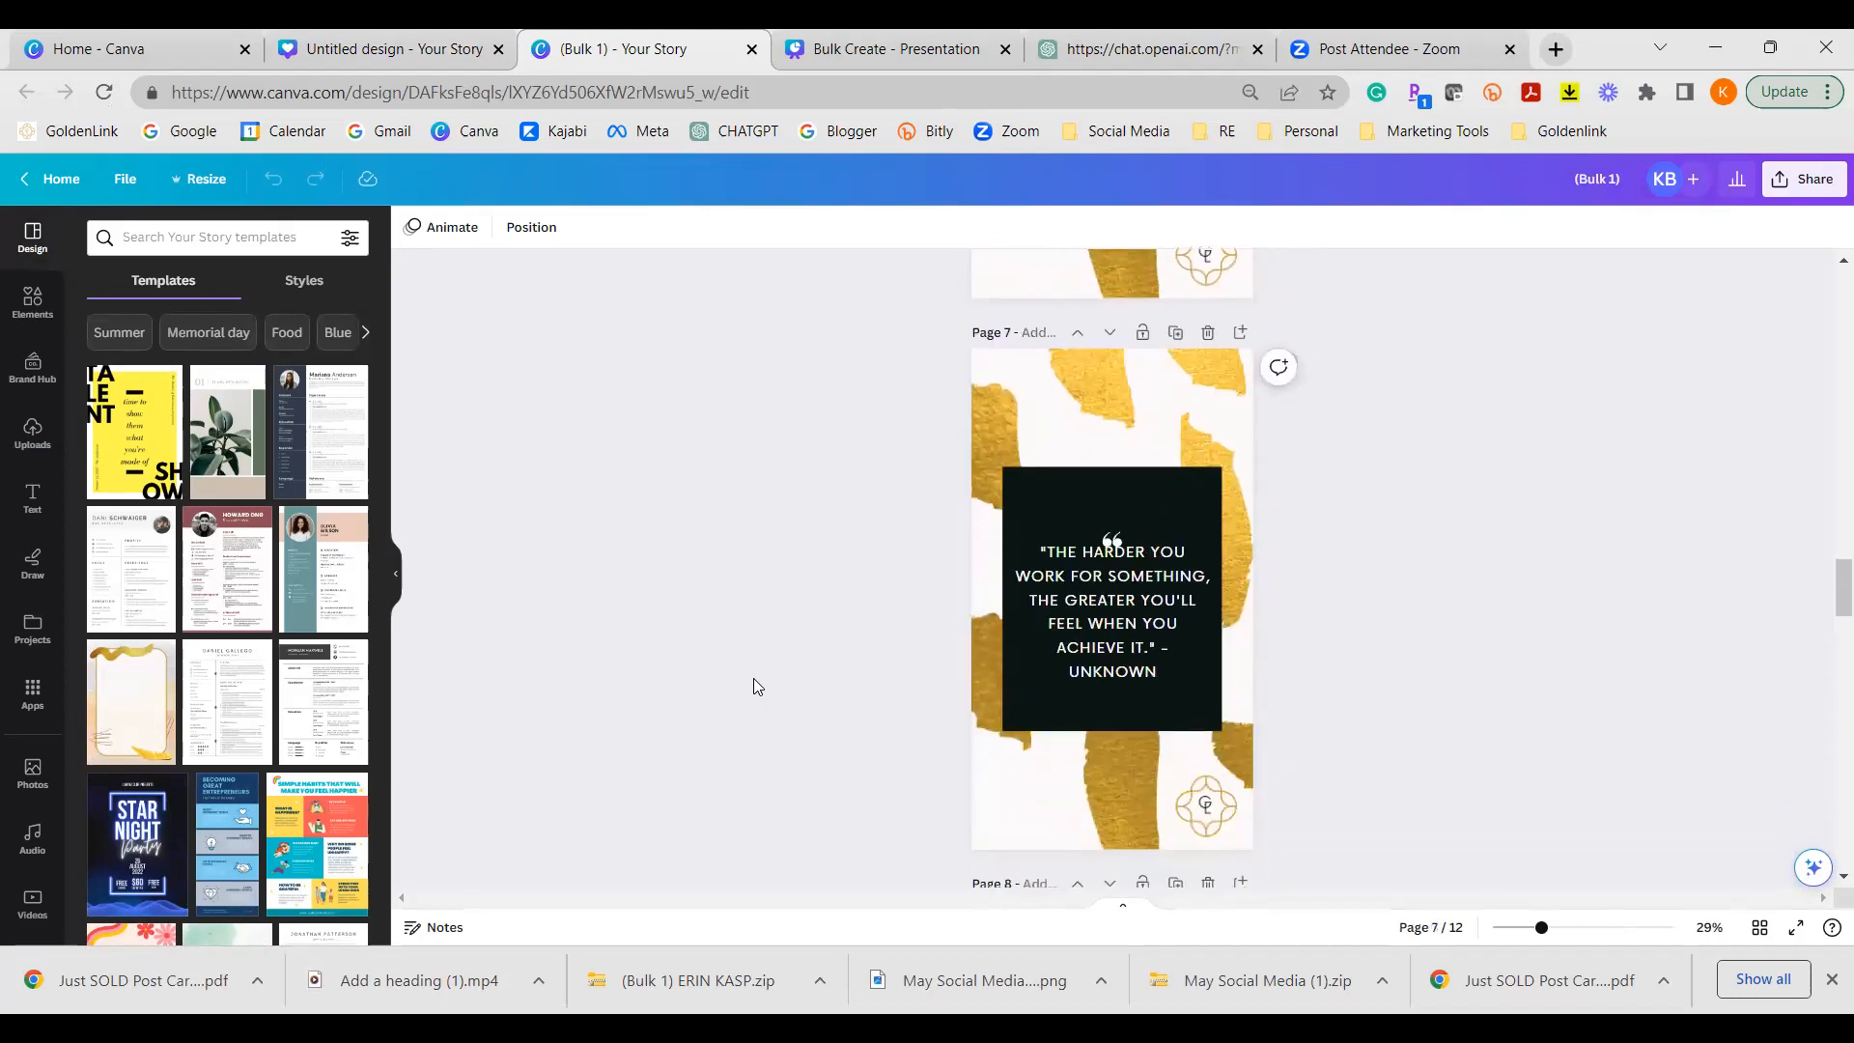
{"action": "left_click", "coordinate": [1111, 540]}
{"action": "left_click_drag", "start_coordinate": [1111, 541], "coordinate": [1111, 518]}
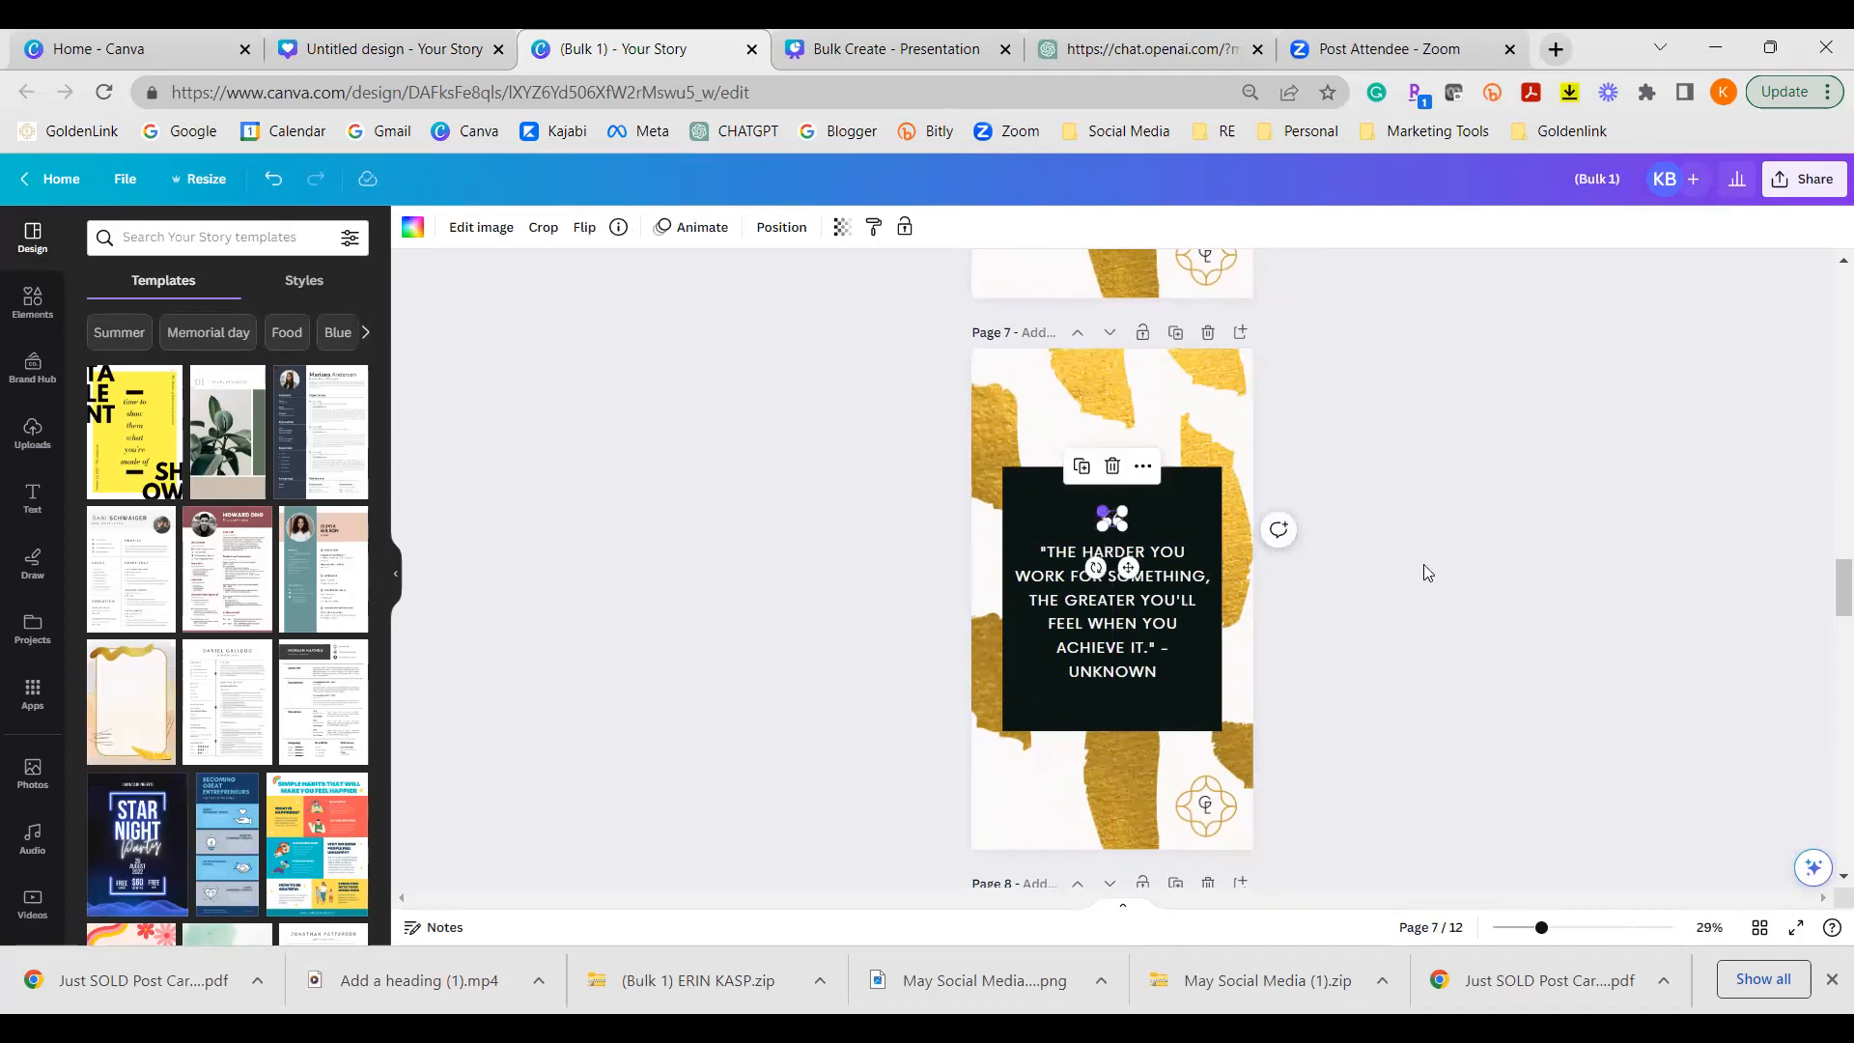
{"action": "left_click", "coordinate": [1464, 611]}
{"action": "scroll", "coordinate": [1063, 790], "scroll_direction": "down", "scroll_amount": 4}
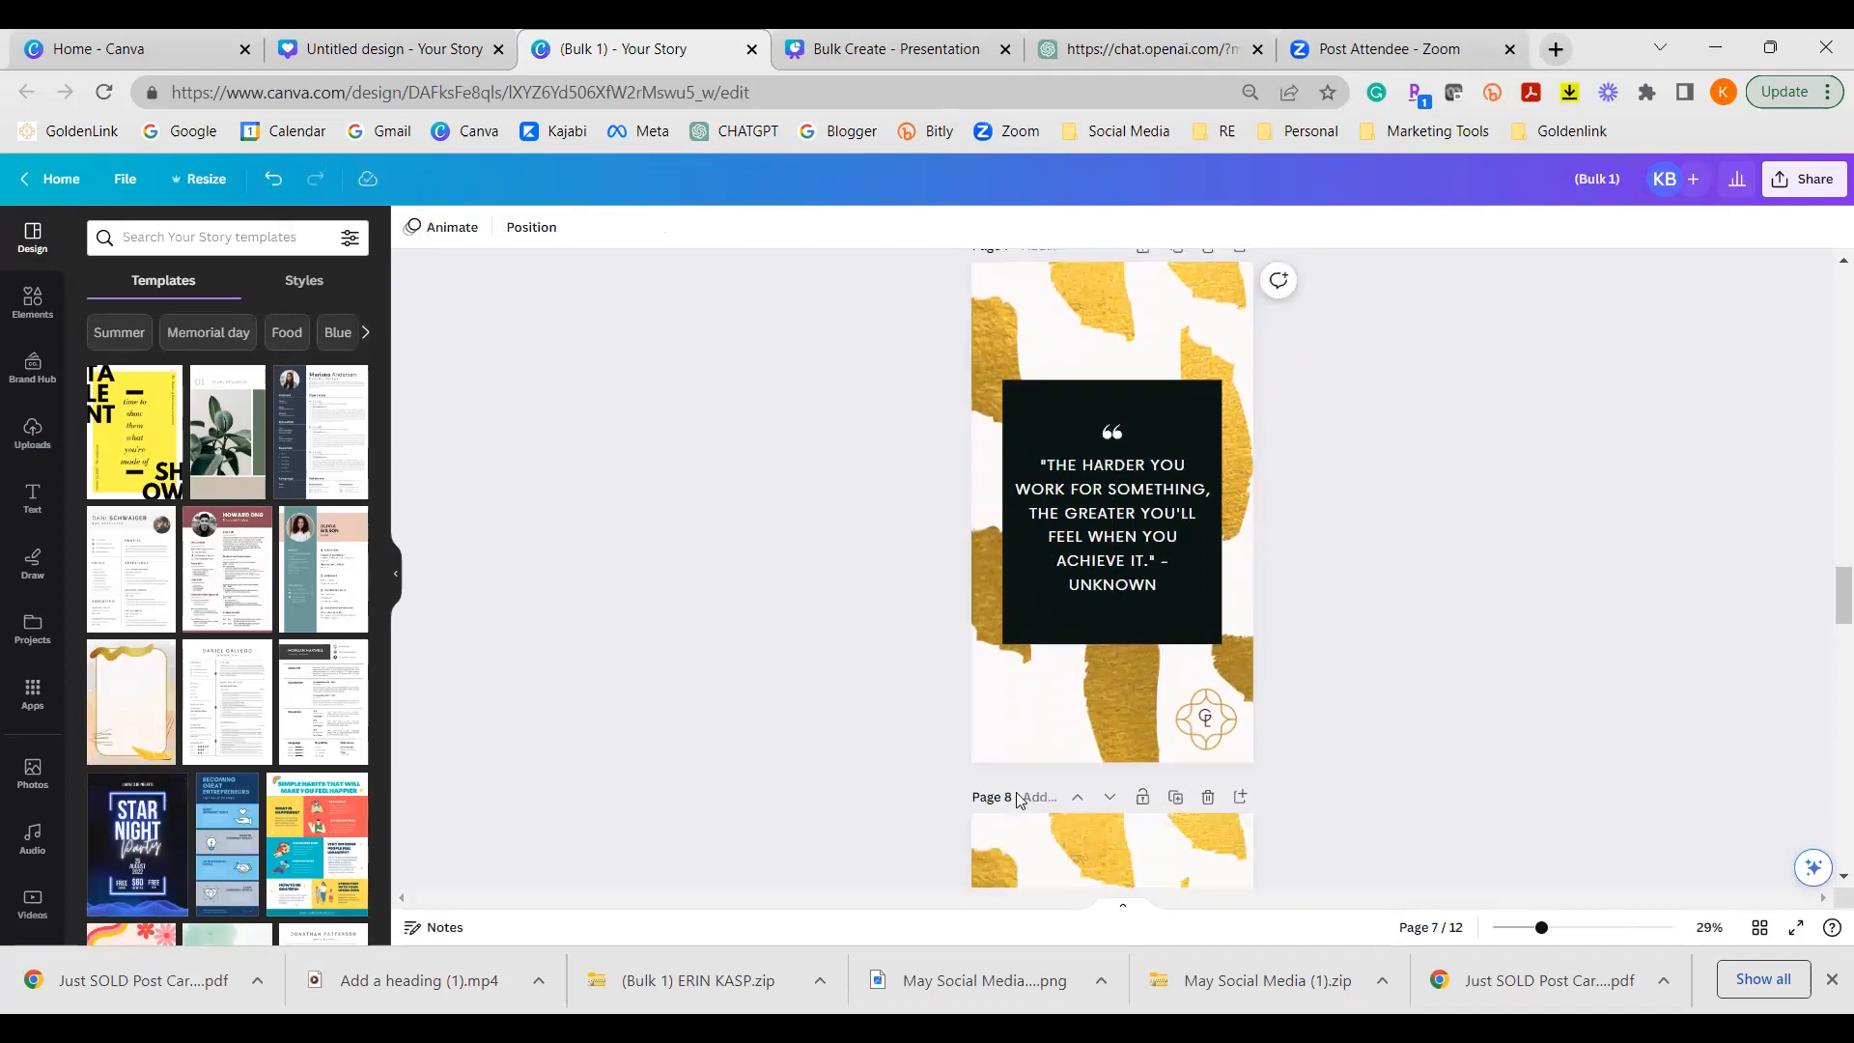
{"action": "left_click_drag", "start_coordinate": [1111, 726], "coordinate": [1111, 718]}
Step: Insert a line break before the author's name in the page 9 quote so the attribution starts on its own line
{"action": "scroll", "coordinate": [1111, 718], "scroll_direction": "down", "scroll_amount": 8}
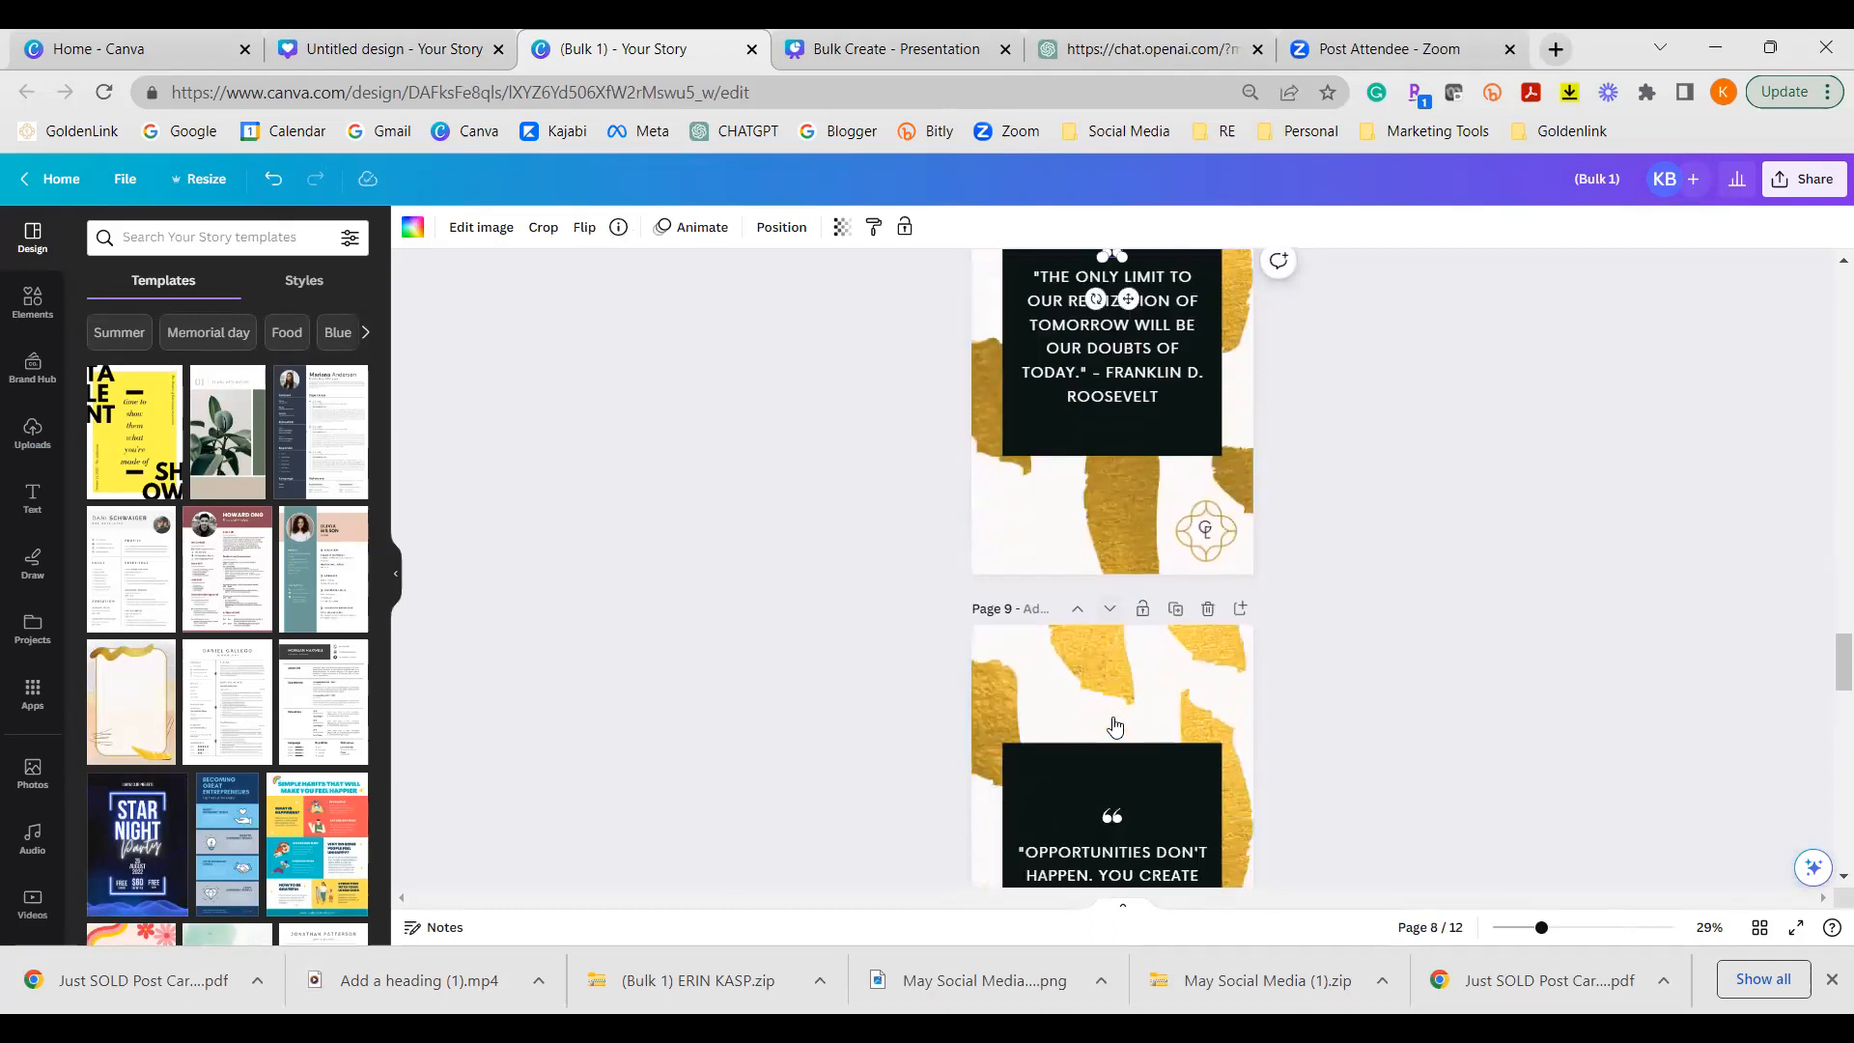
{"action": "scroll", "coordinate": [1111, 718], "scroll_direction": "down", "scroll_amount": 5}
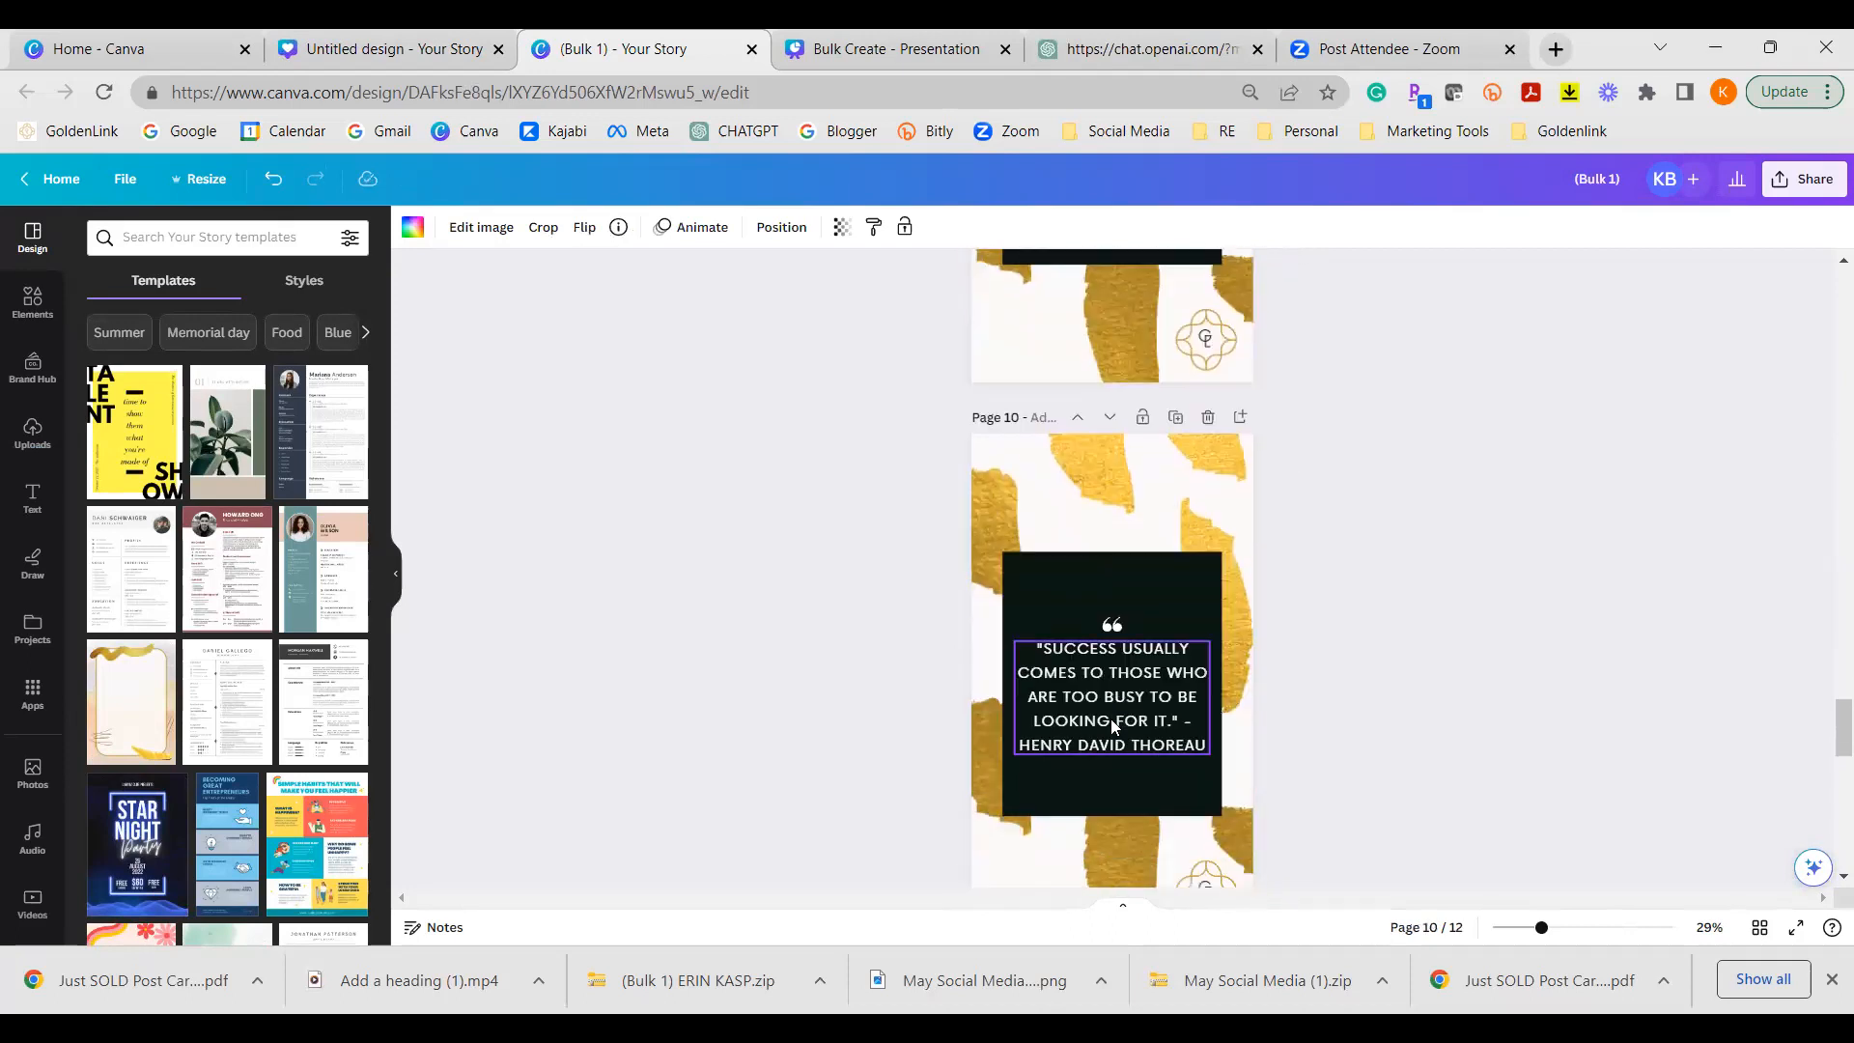
{"action": "scroll", "coordinate": [1112, 726], "scroll_direction": "down", "scroll_amount": 8}
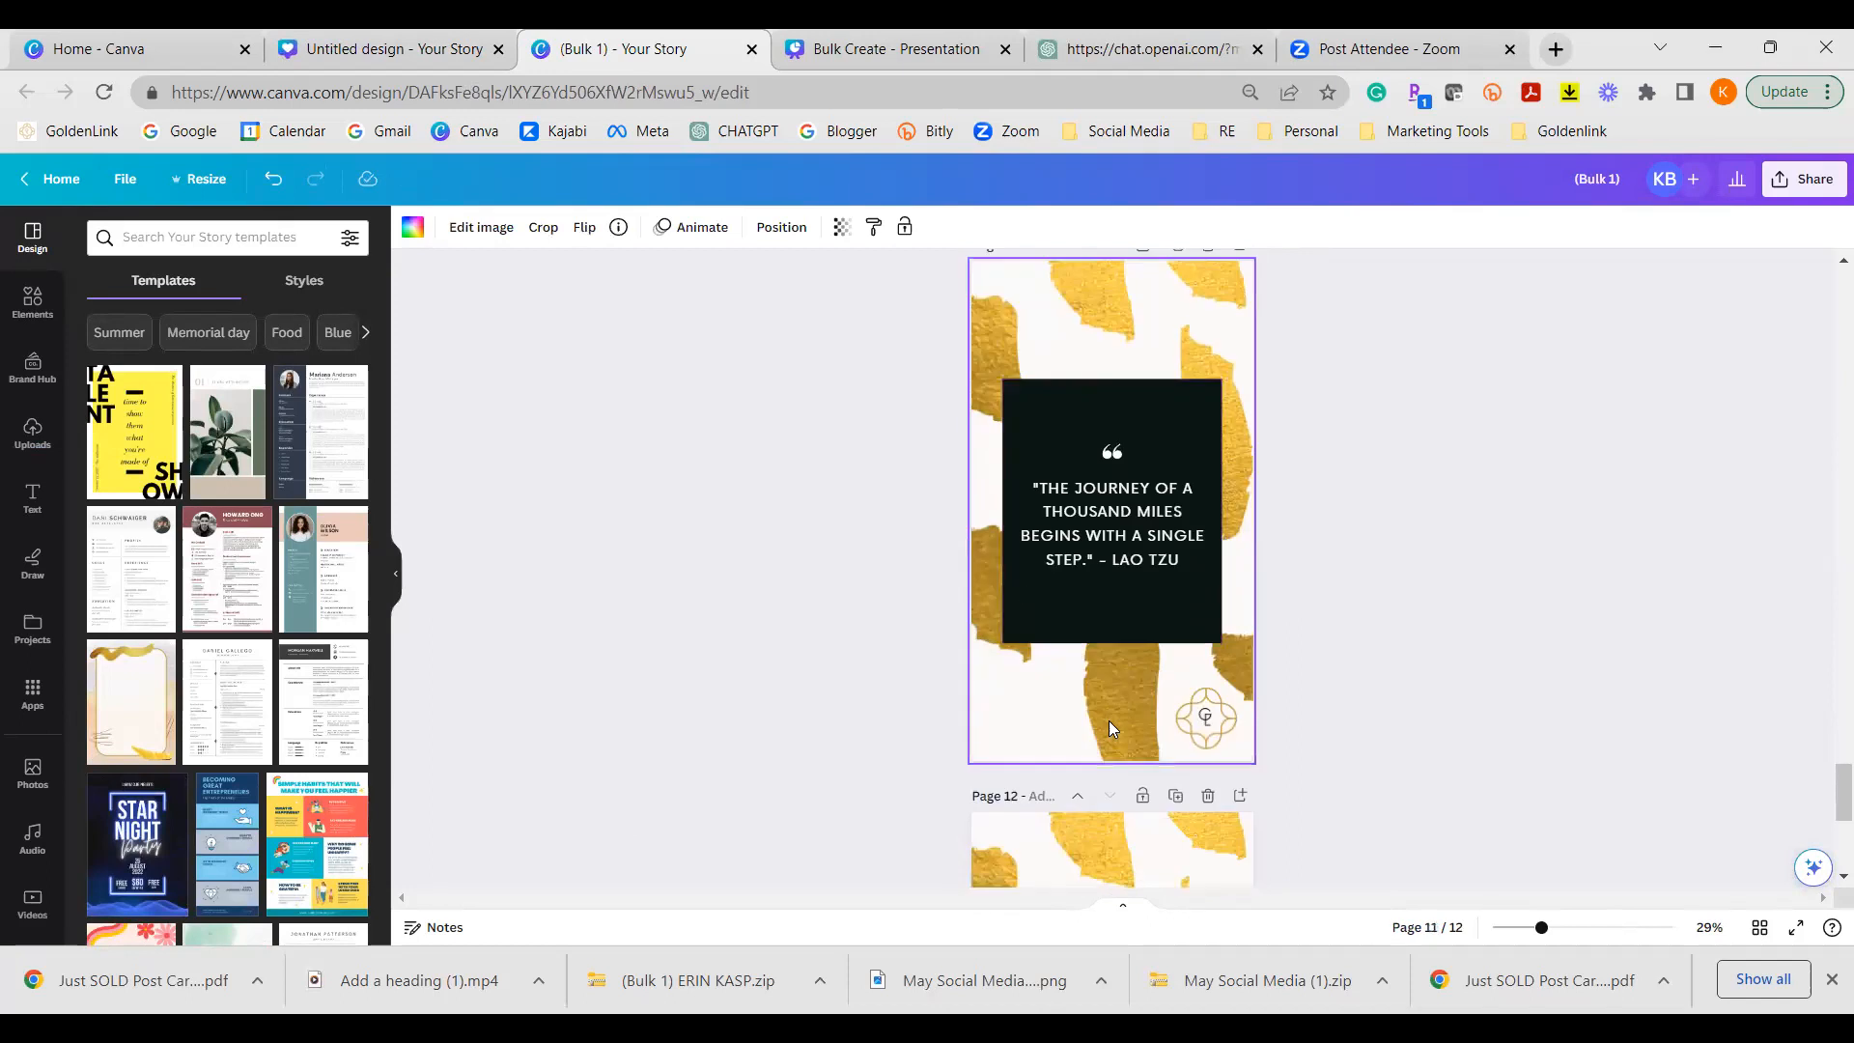
{"action": "scroll", "coordinate": [1109, 720], "scroll_direction": "up", "scroll_amount": 12}
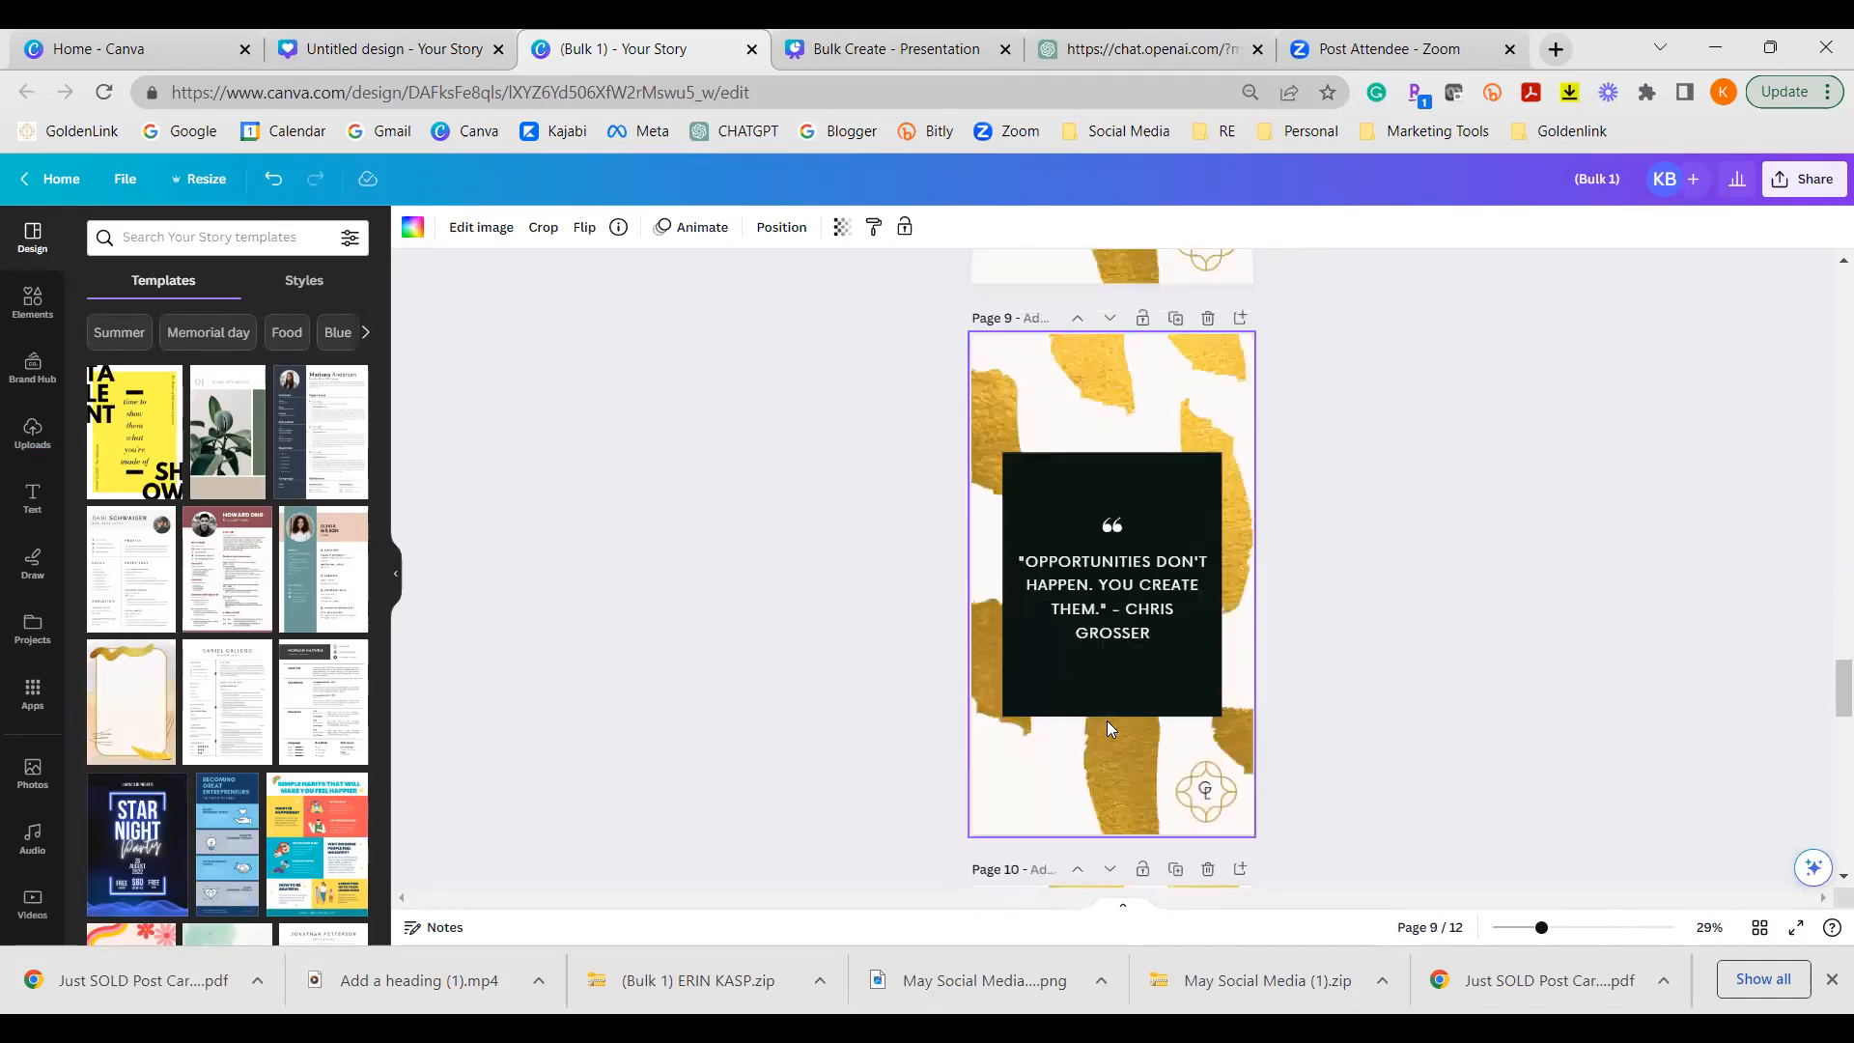
{"action": "left_click", "coordinate": [1112, 645]}
{"action": "left_click", "coordinate": [1111, 644]}
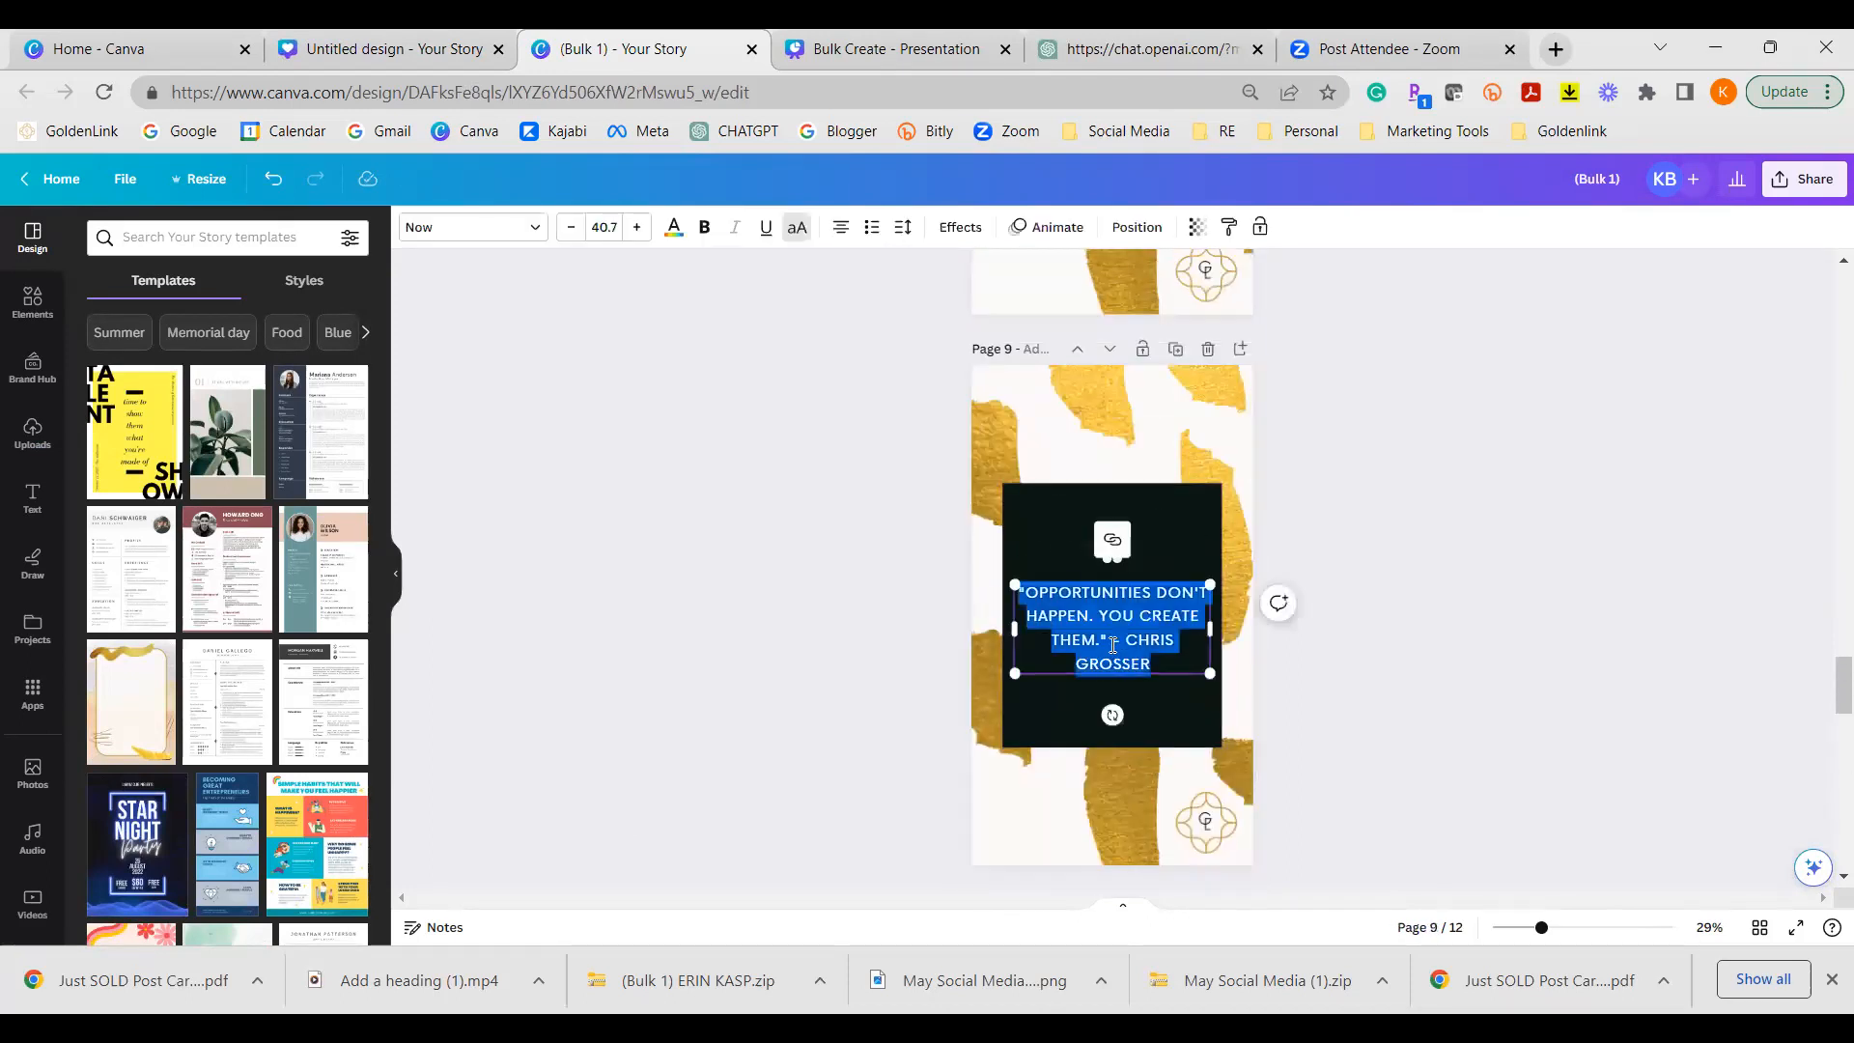
{"action": "key", "text": "Return"}
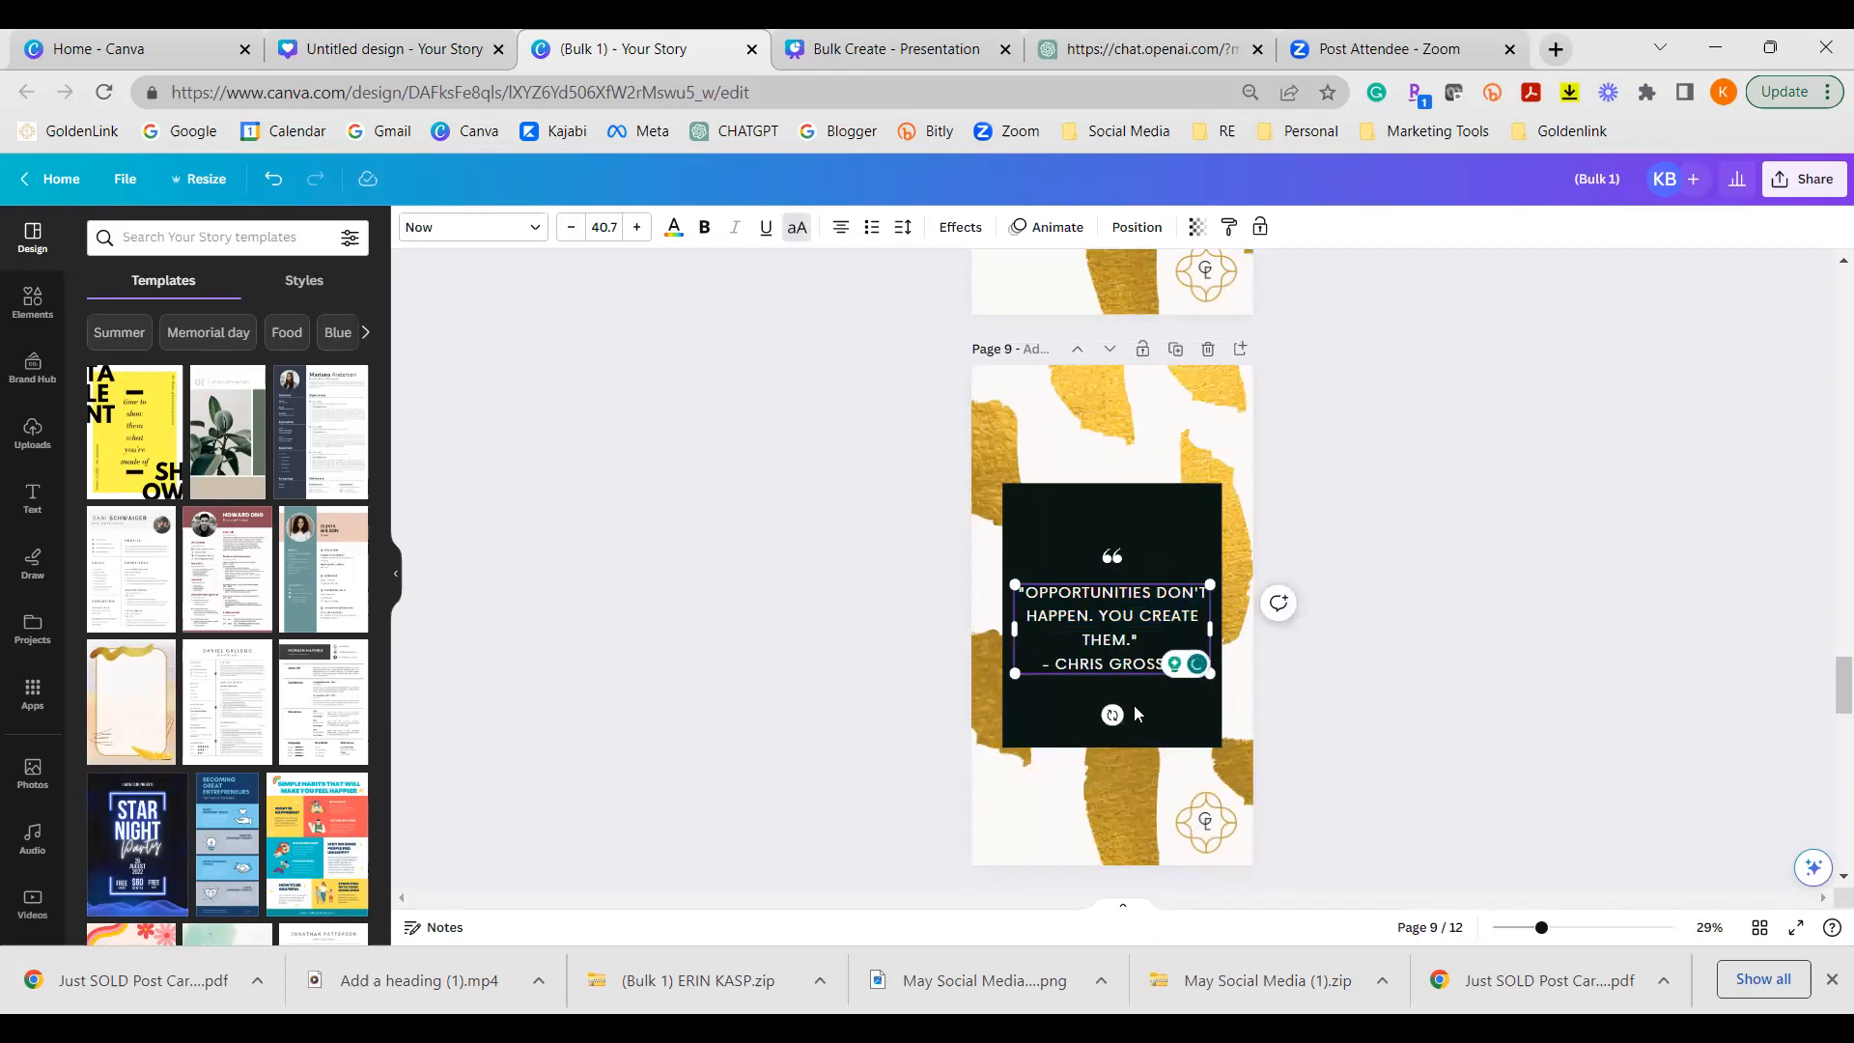
{"action": "scroll", "coordinate": [1112, 645], "scroll_direction": "up", "scroll_amount": 7}
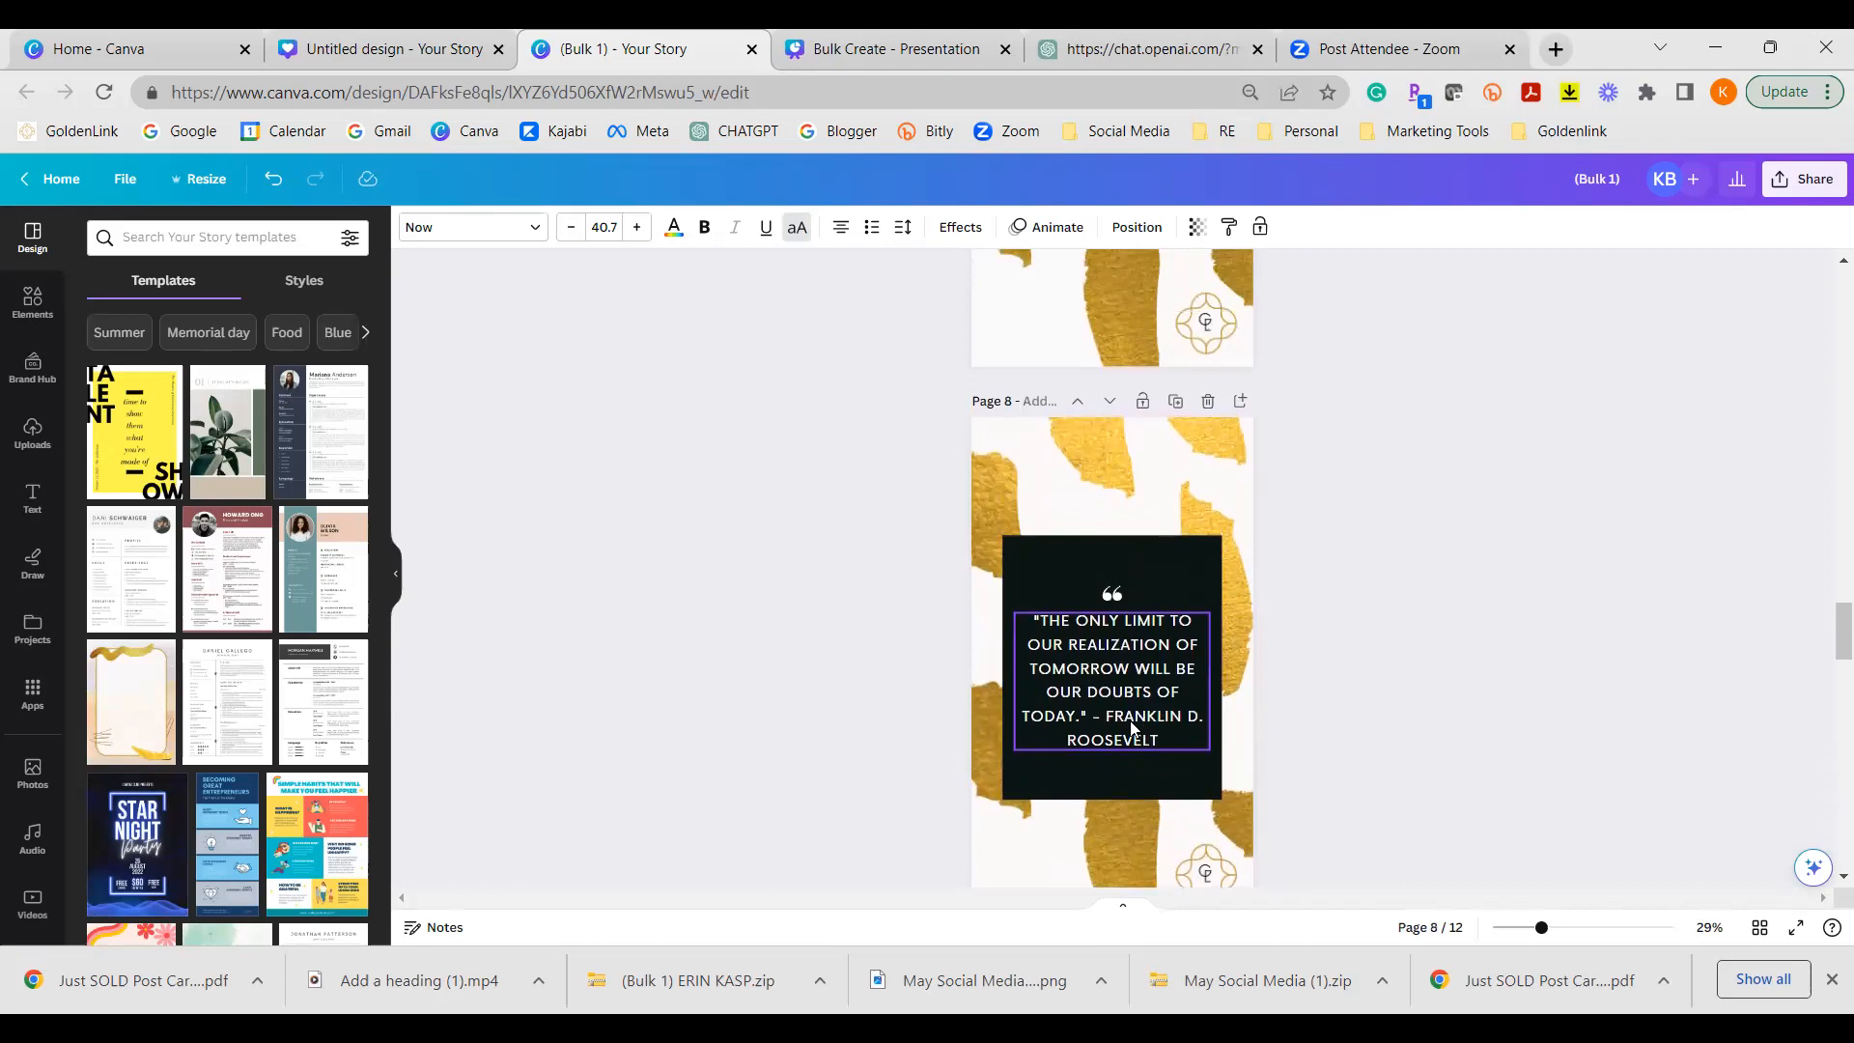
Step: Insert a line break before the author's name in the page 8 quote and widen its text box so the name fits on one line
{"action": "left_click", "coordinate": [1094, 722]}
{"action": "left_click", "coordinate": [1094, 719]}
{"action": "left_click", "coordinate": [1094, 717]}
{"action": "key", "text": "Return"}
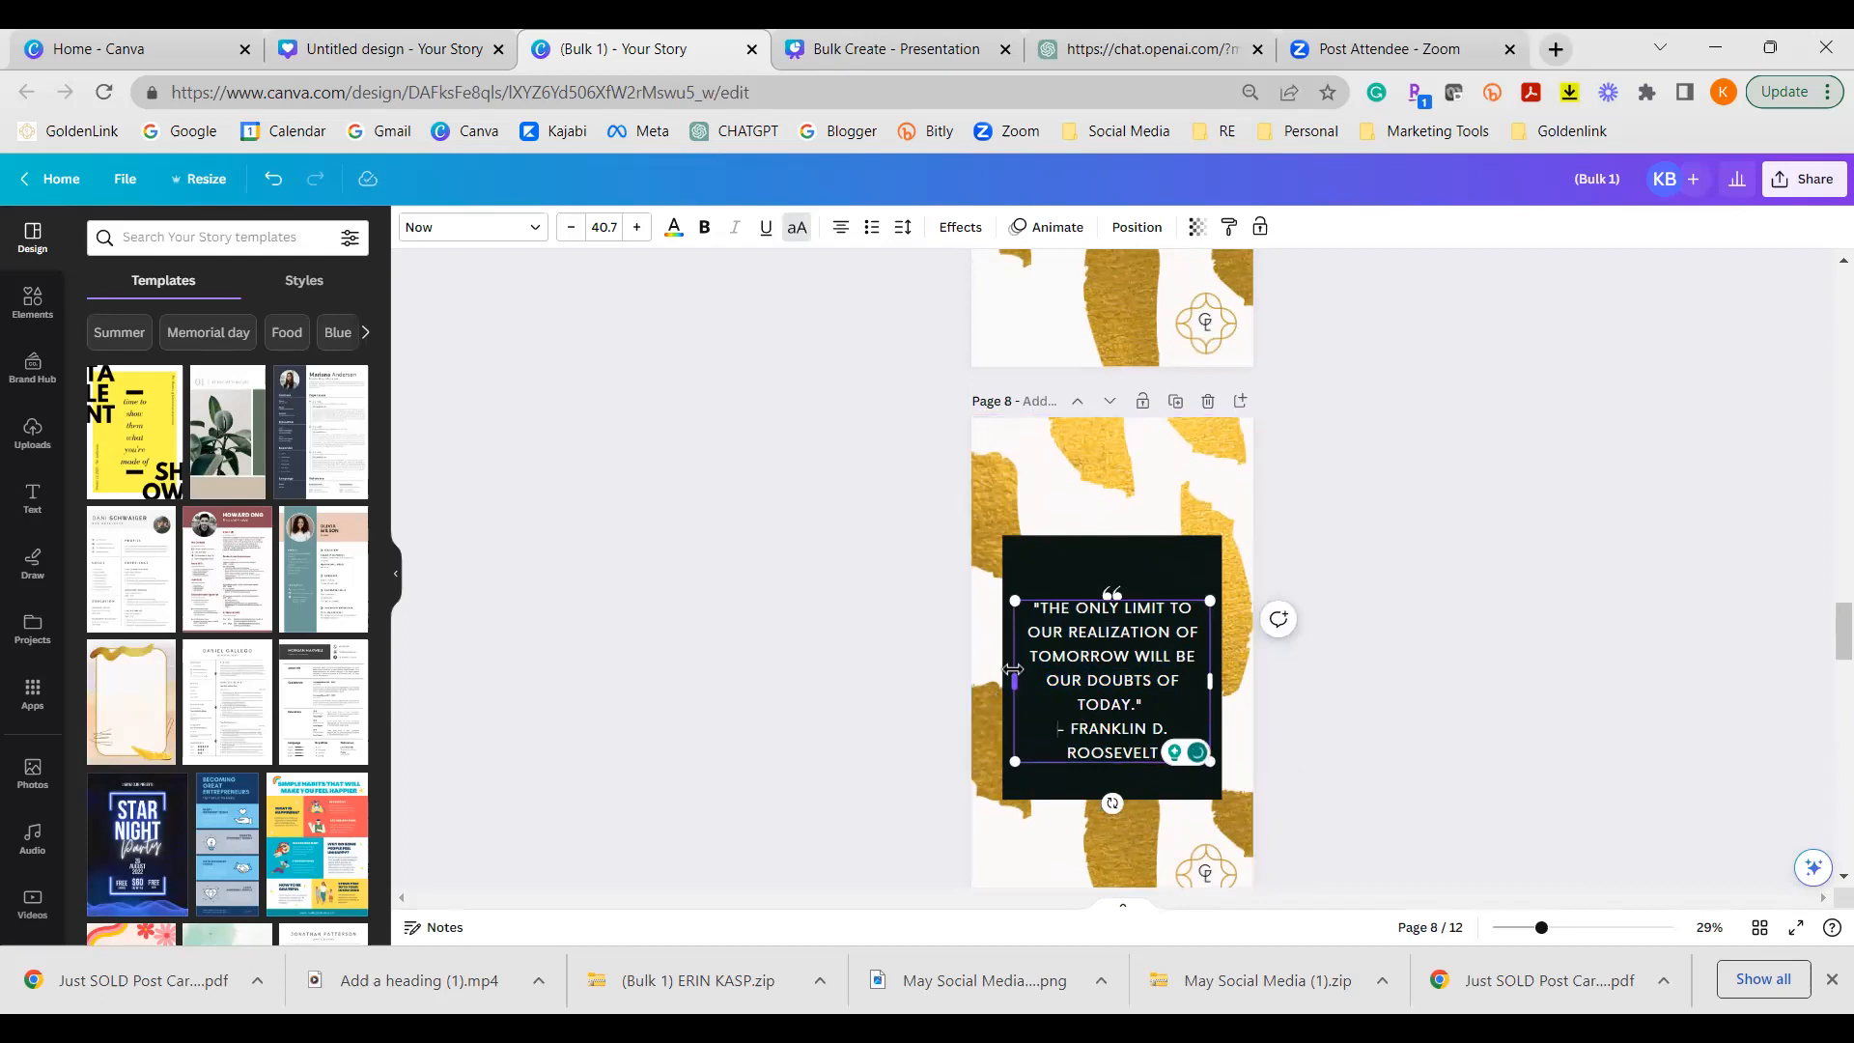
{"action": "left_click_drag", "start_coordinate": [1013, 681], "coordinate": [1002, 681]}
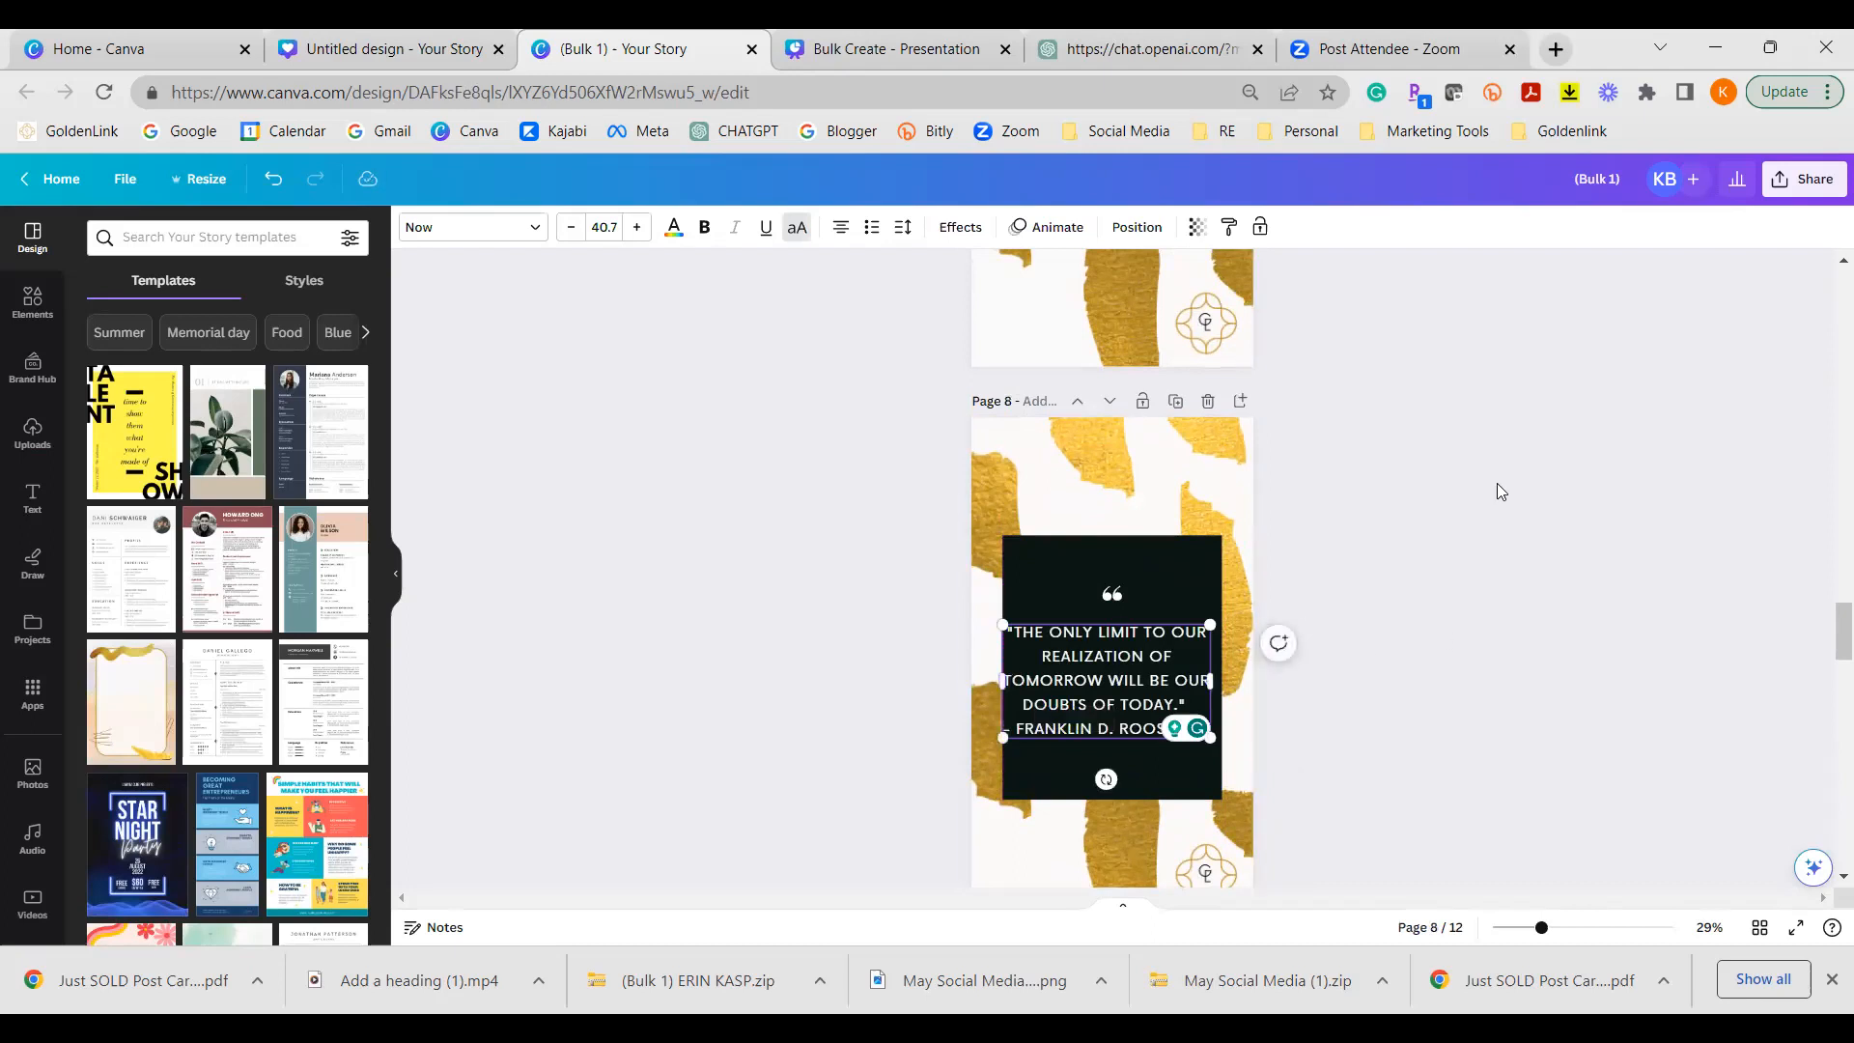
Step: Shift the background photo within its crop on page 2 to the left so a different part of the gold brush pattern shows
{"action": "scroll", "coordinate": [1487, 492], "scroll_direction": "up", "scroll_amount": 15}
{"action": "scroll", "coordinate": [1481, 497], "scroll_direction": "up", "scroll_amount": 12}
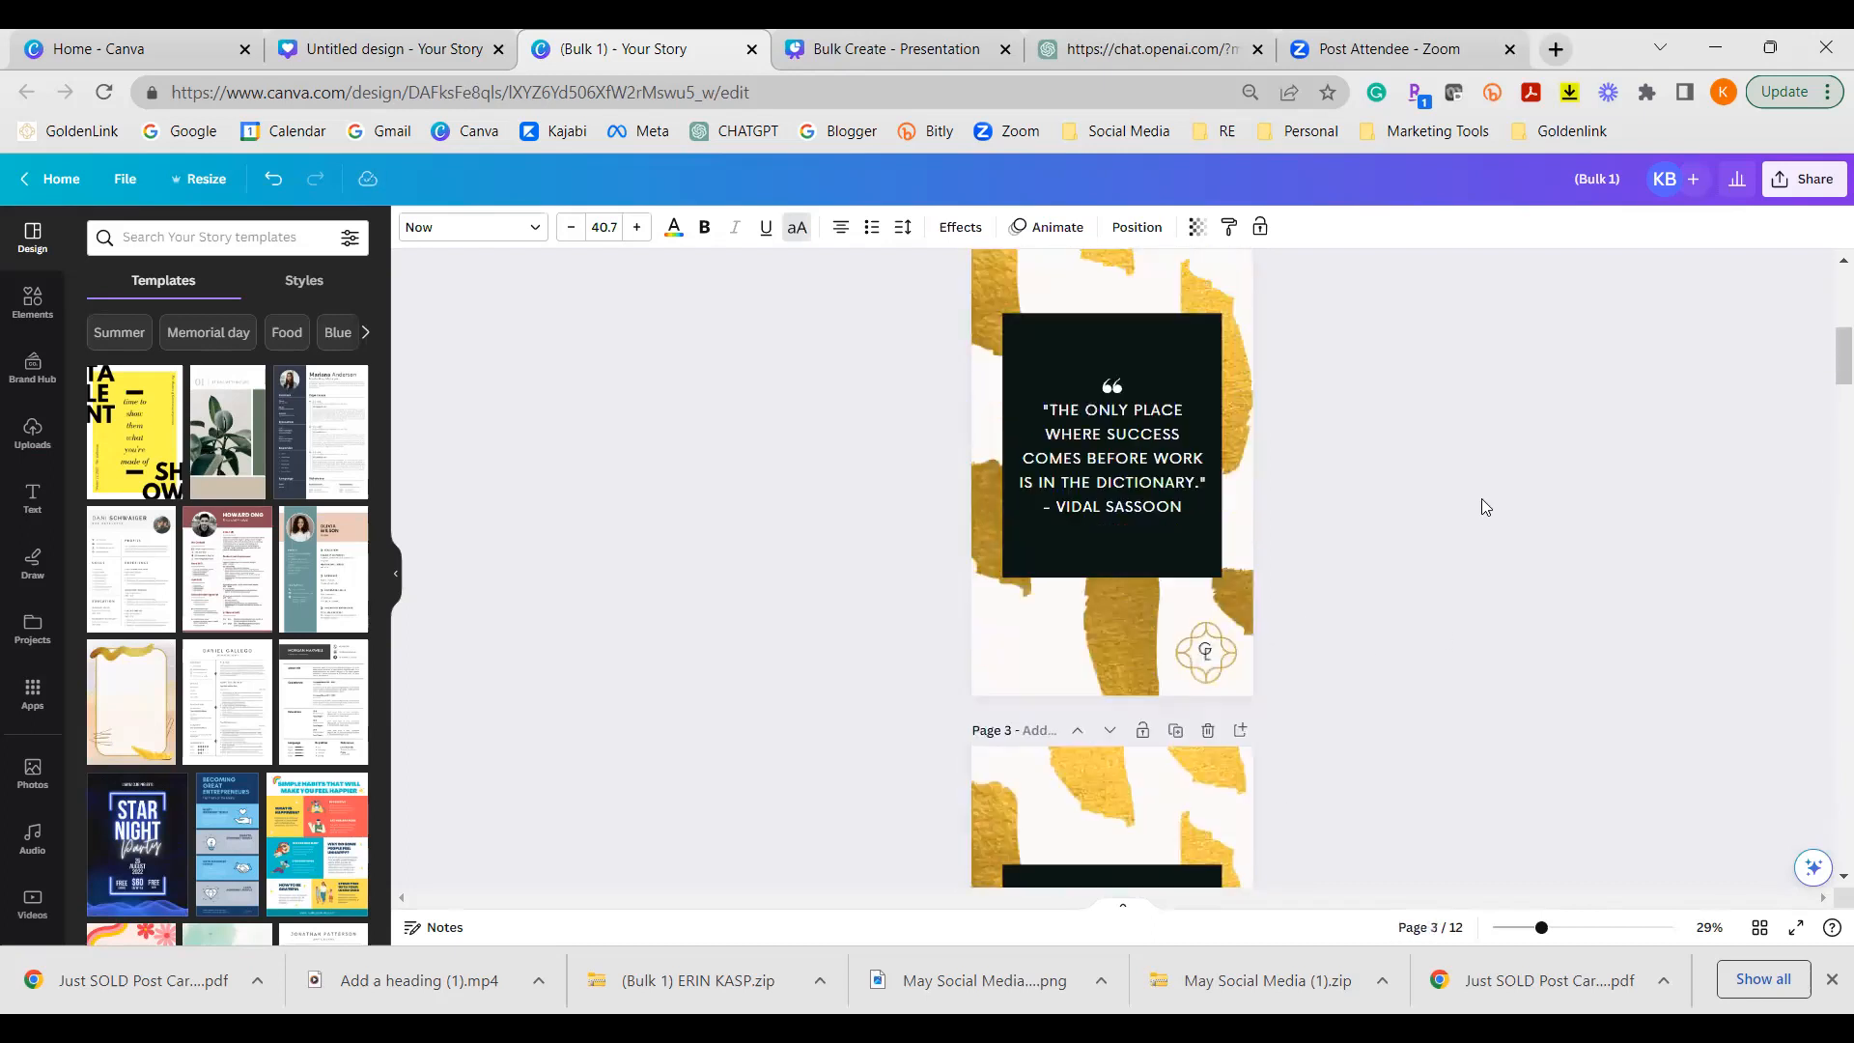
{"action": "scroll", "coordinate": [1480, 500], "scroll_direction": "down", "scroll_amount": 5}
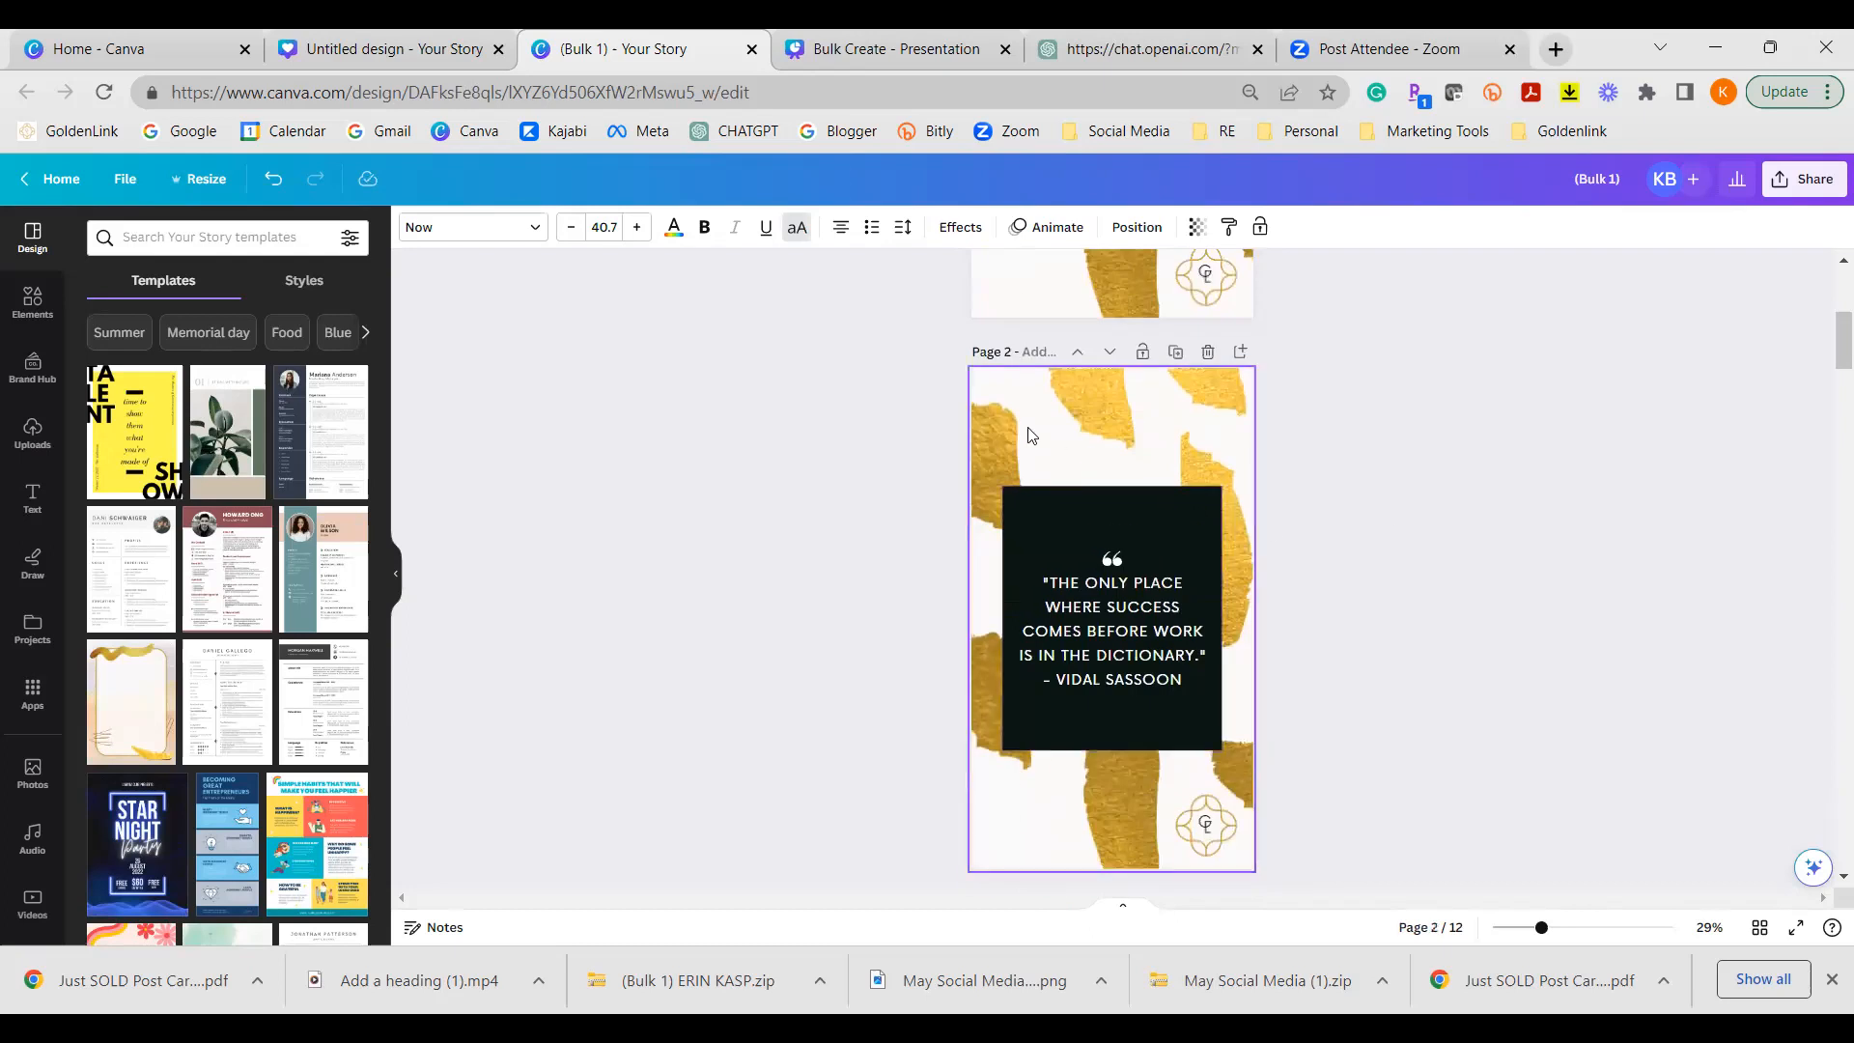
{"action": "double_click", "coordinate": [996, 413]}
{"action": "left_click_drag", "start_coordinate": [997, 412], "coordinate": [756, 423]}
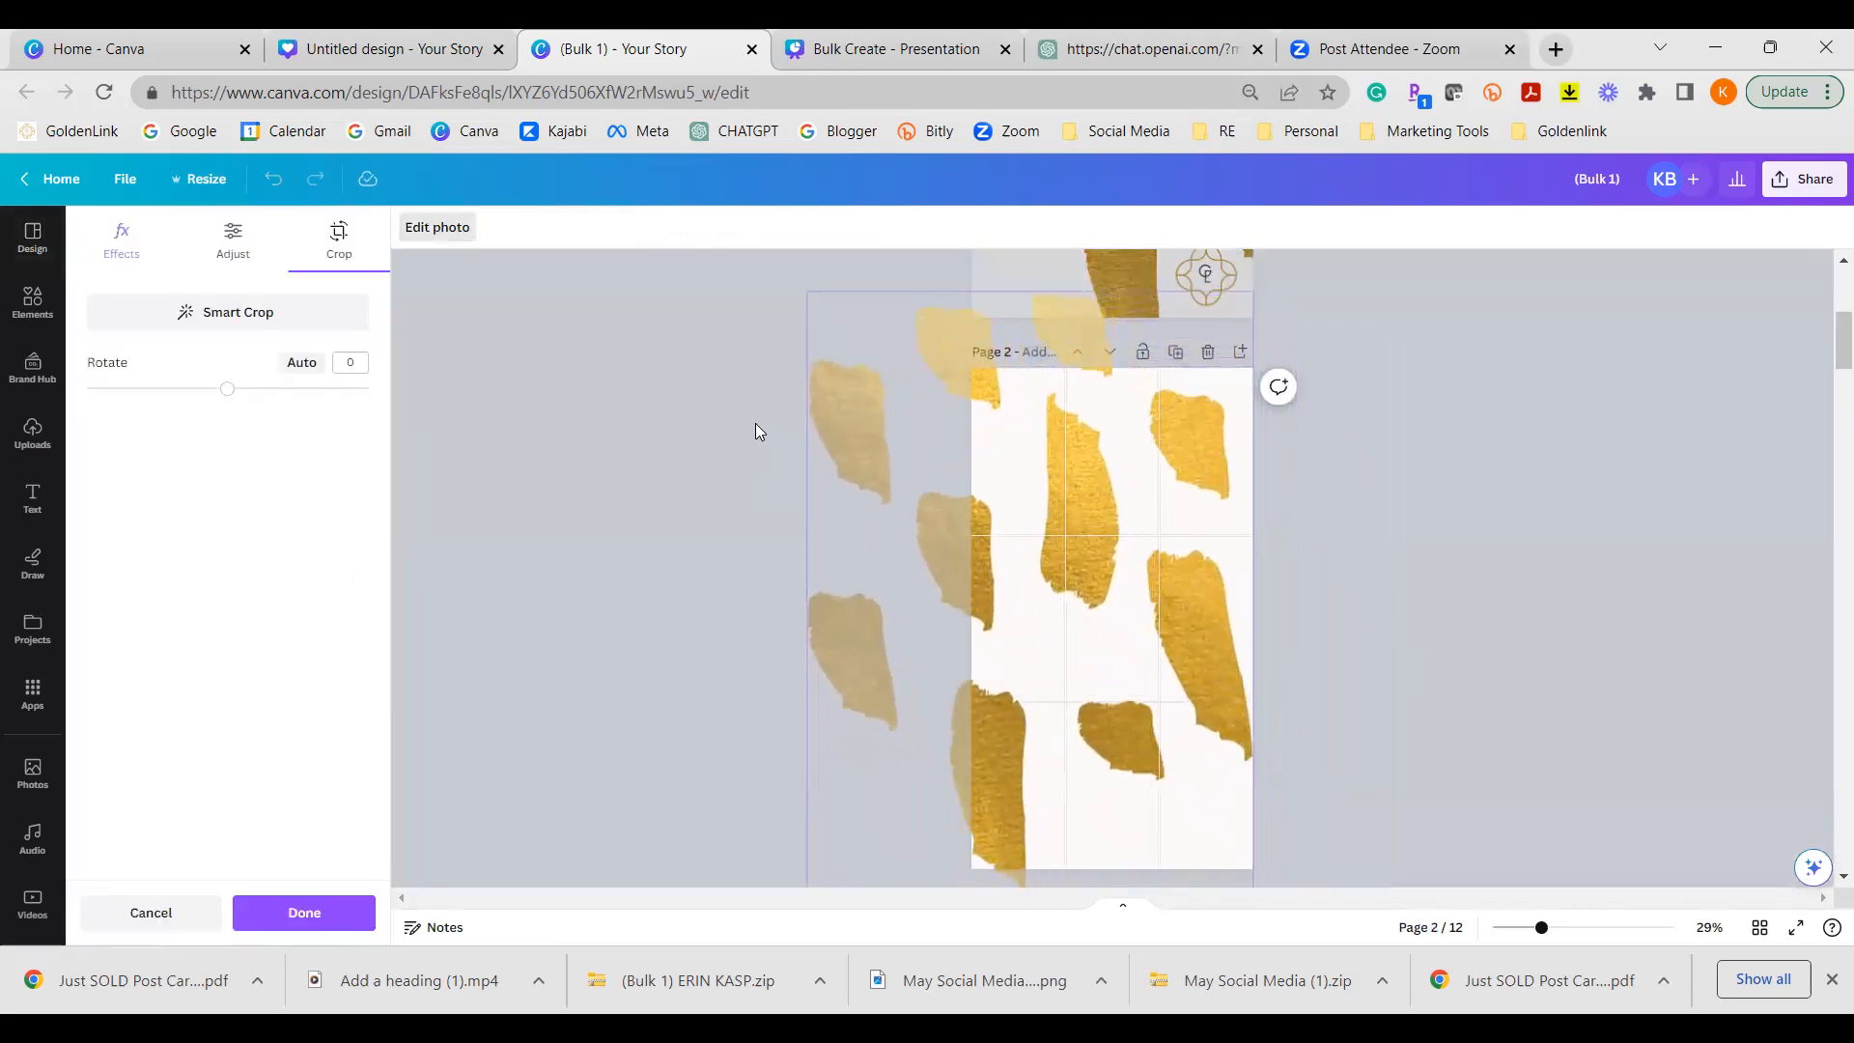
{"action": "left_click", "coordinate": [1648, 608]}
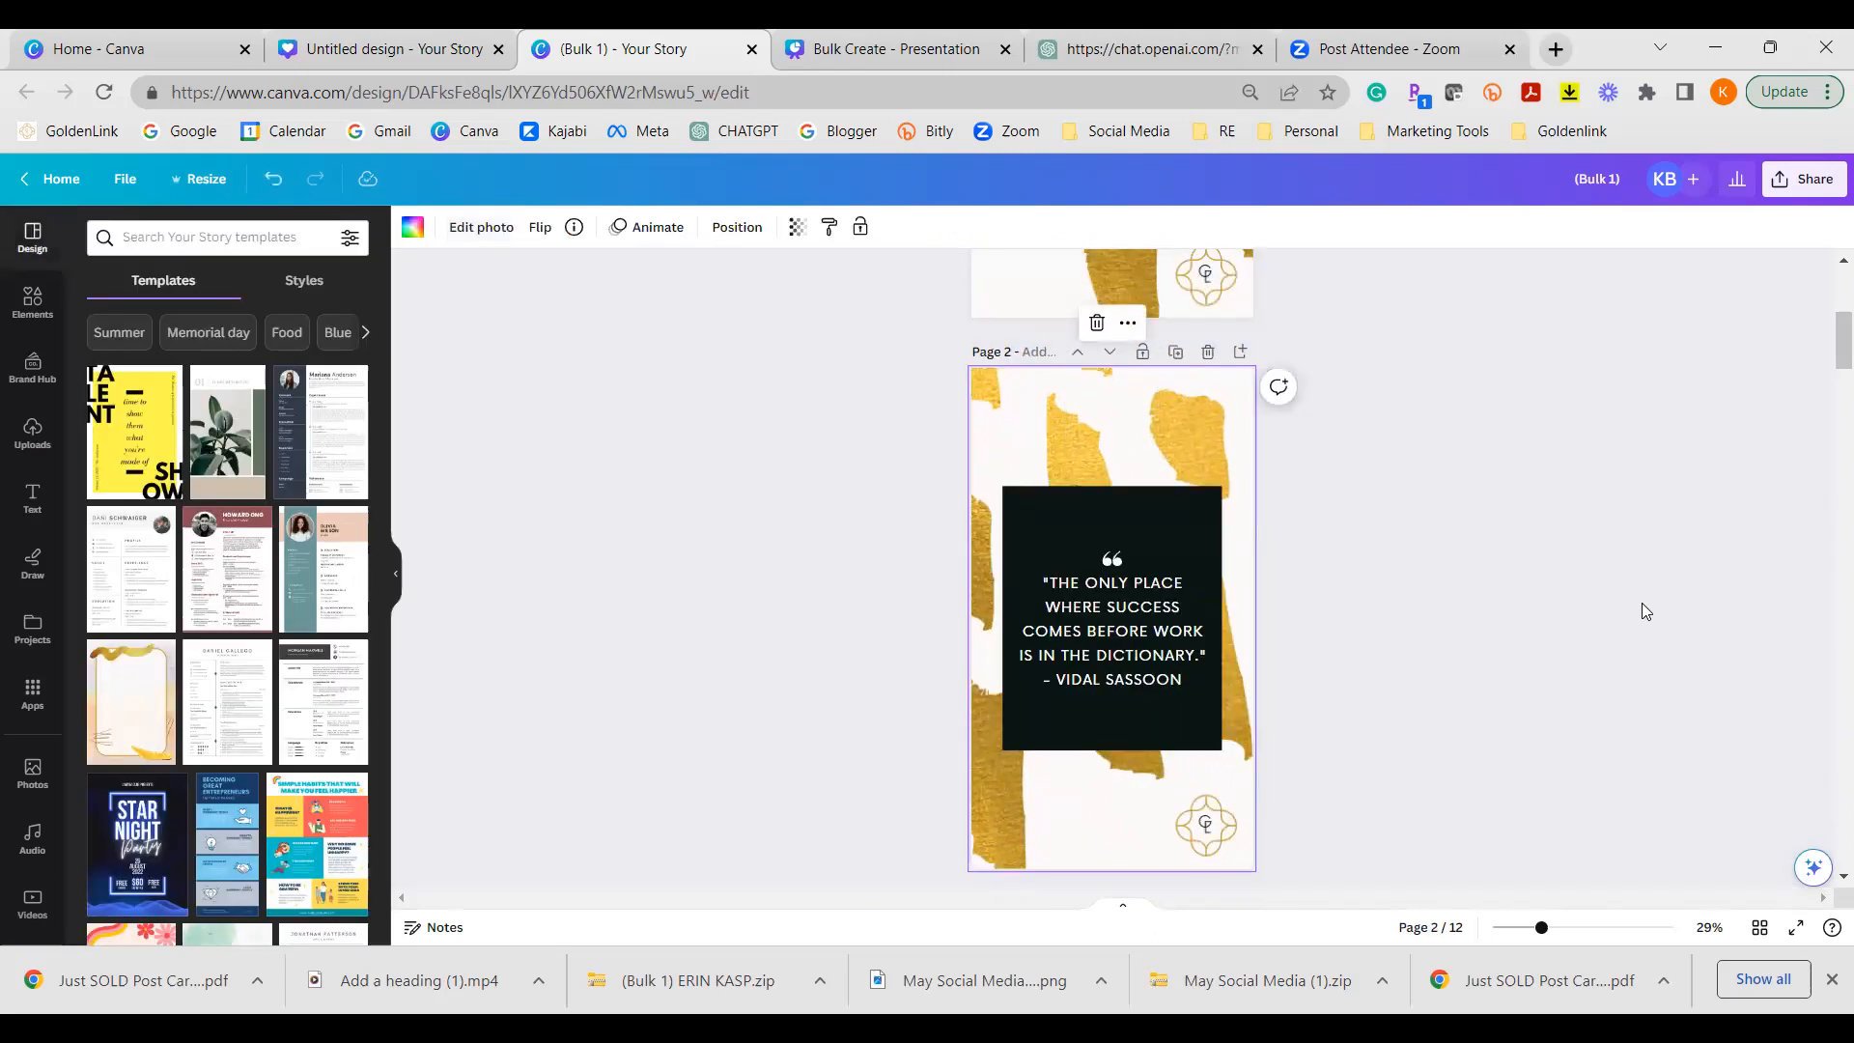
Step: Delete the gold brush-stroke background image from page 3
{"action": "scroll", "coordinate": [1639, 609], "scroll_direction": "up", "scroll_amount": 5}
{"action": "scroll", "coordinate": [1637, 614], "scroll_direction": "down", "scroll_amount": 8}
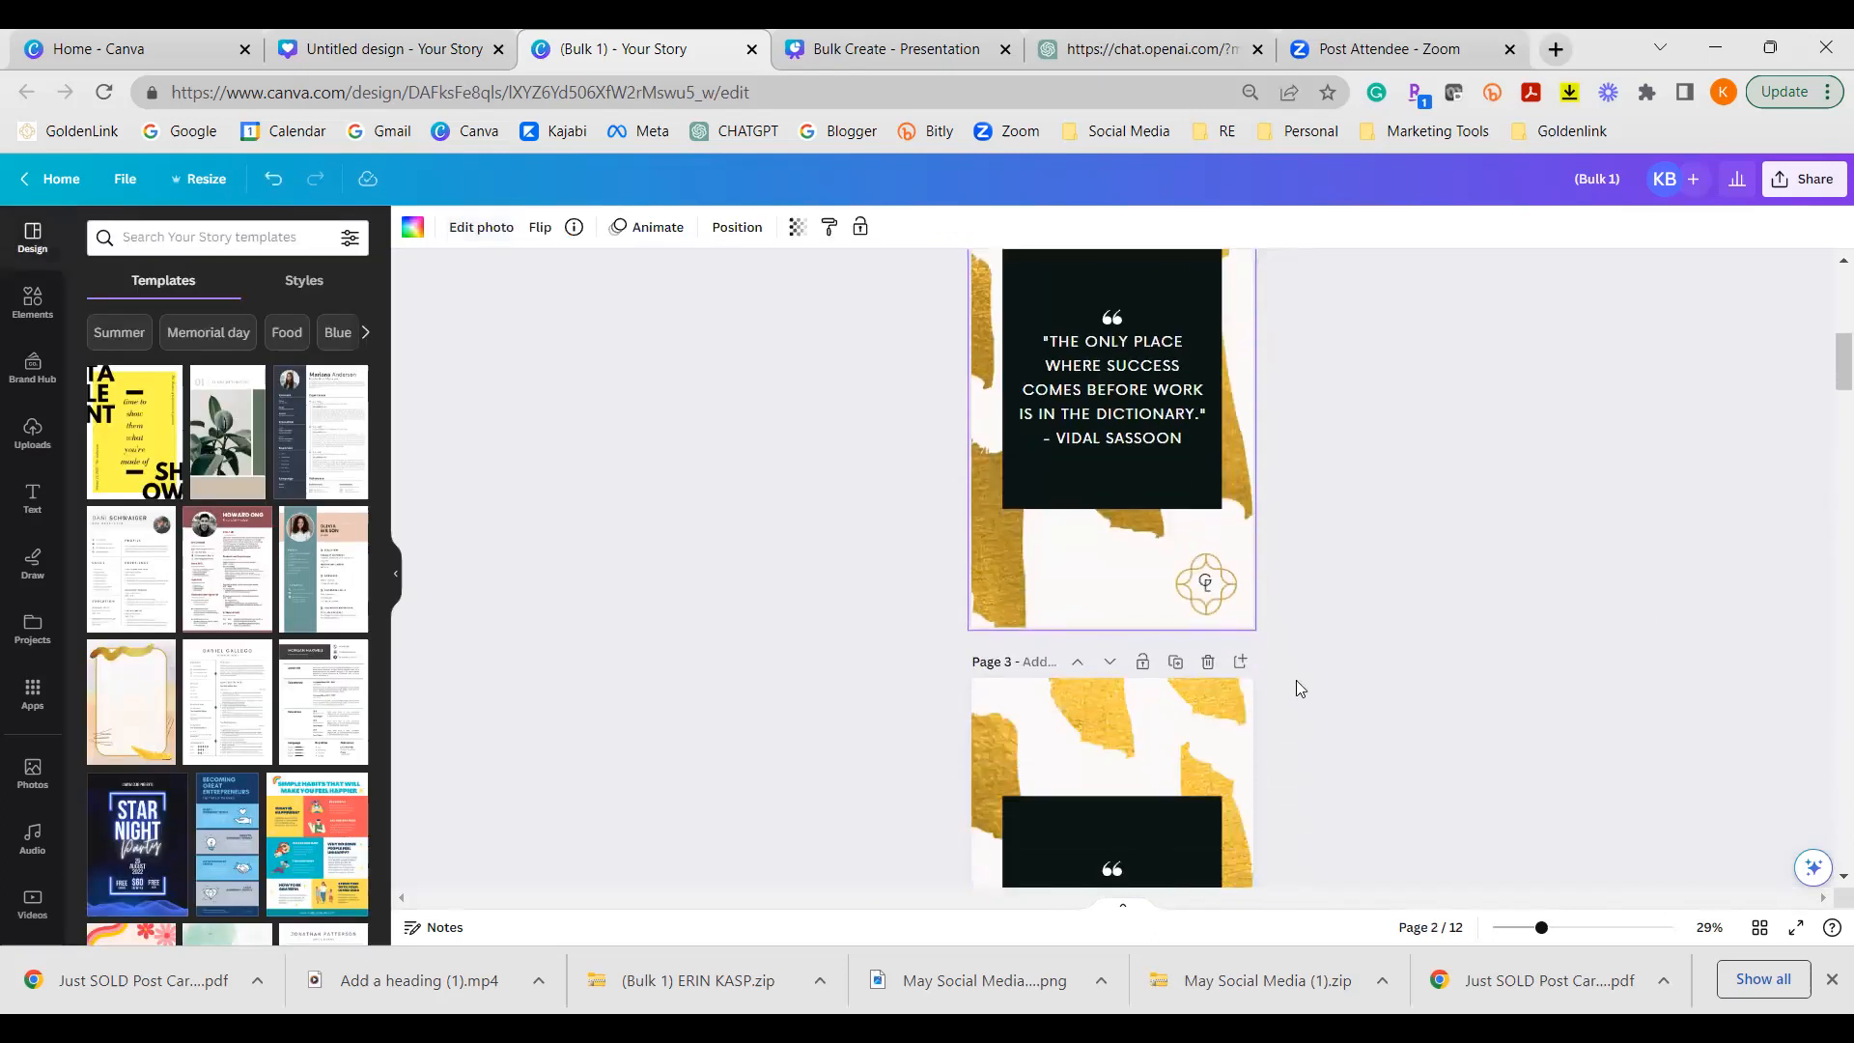
{"action": "scroll", "coordinate": [992, 604], "scroll_direction": "down", "scroll_amount": 2}
{"action": "left_click", "coordinate": [983, 529]}
{"action": "key", "text": "Delete"}
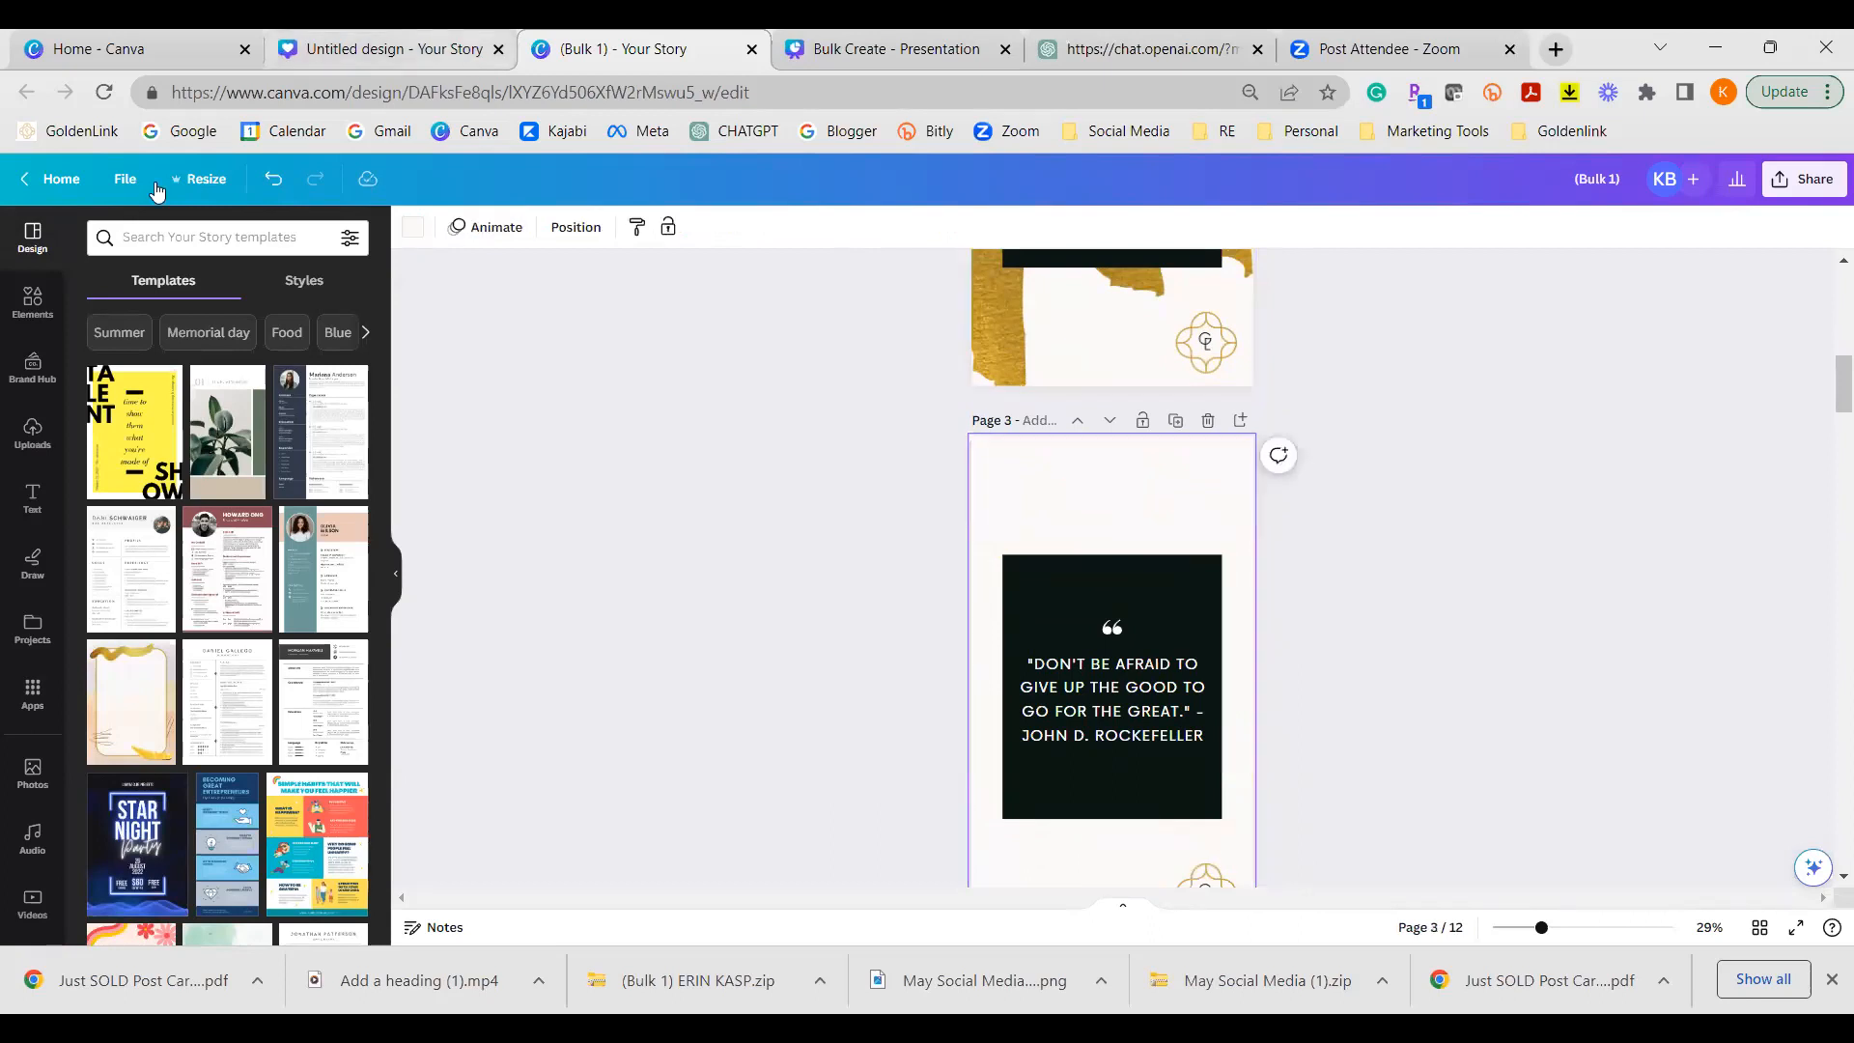
Step: Add the recently used horizontal gold brush-stroke graphic to page 3, enlarge it and position it to cover the page
{"action": "left_click", "coordinate": [26, 301]}
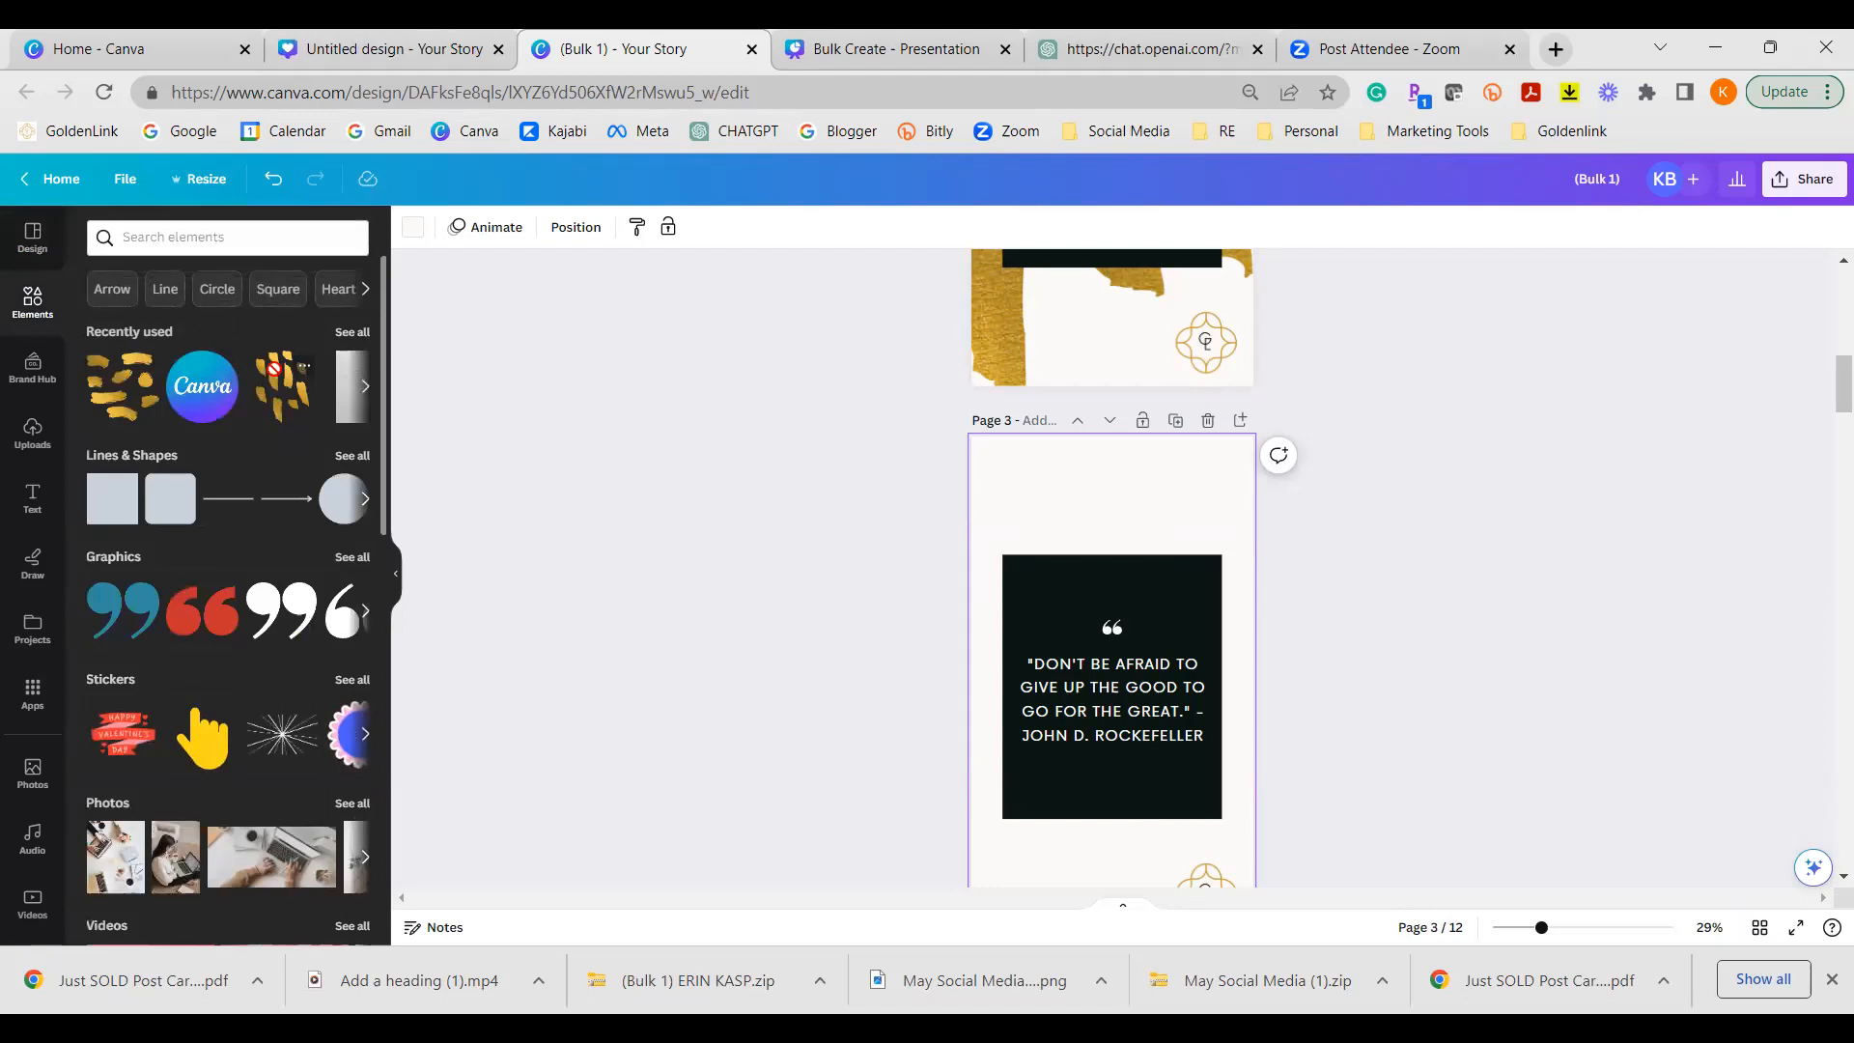
{"action": "left_click", "coordinate": [127, 377]}
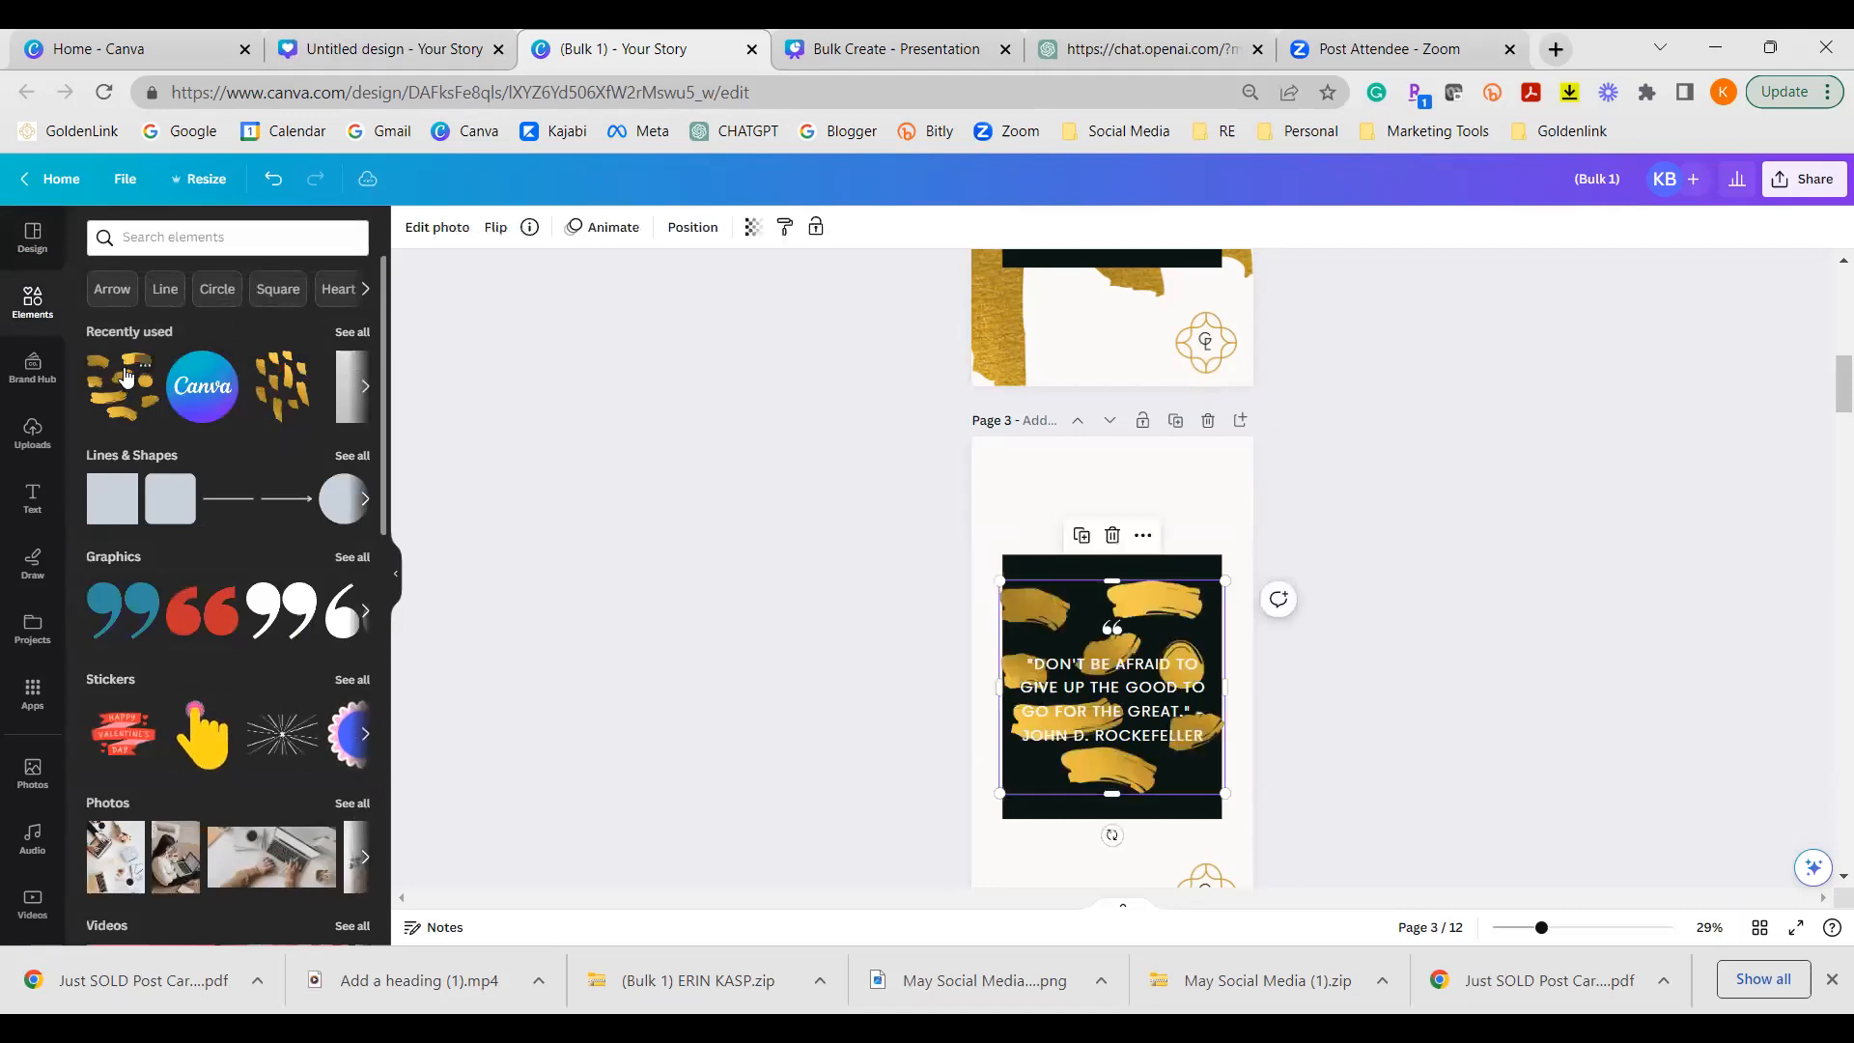
{"action": "left_click_drag", "start_coordinate": [1000, 581], "coordinate": [625, 409]}
{"action": "left_click_drag", "start_coordinate": [1163, 506], "coordinate": [1257, 608]}
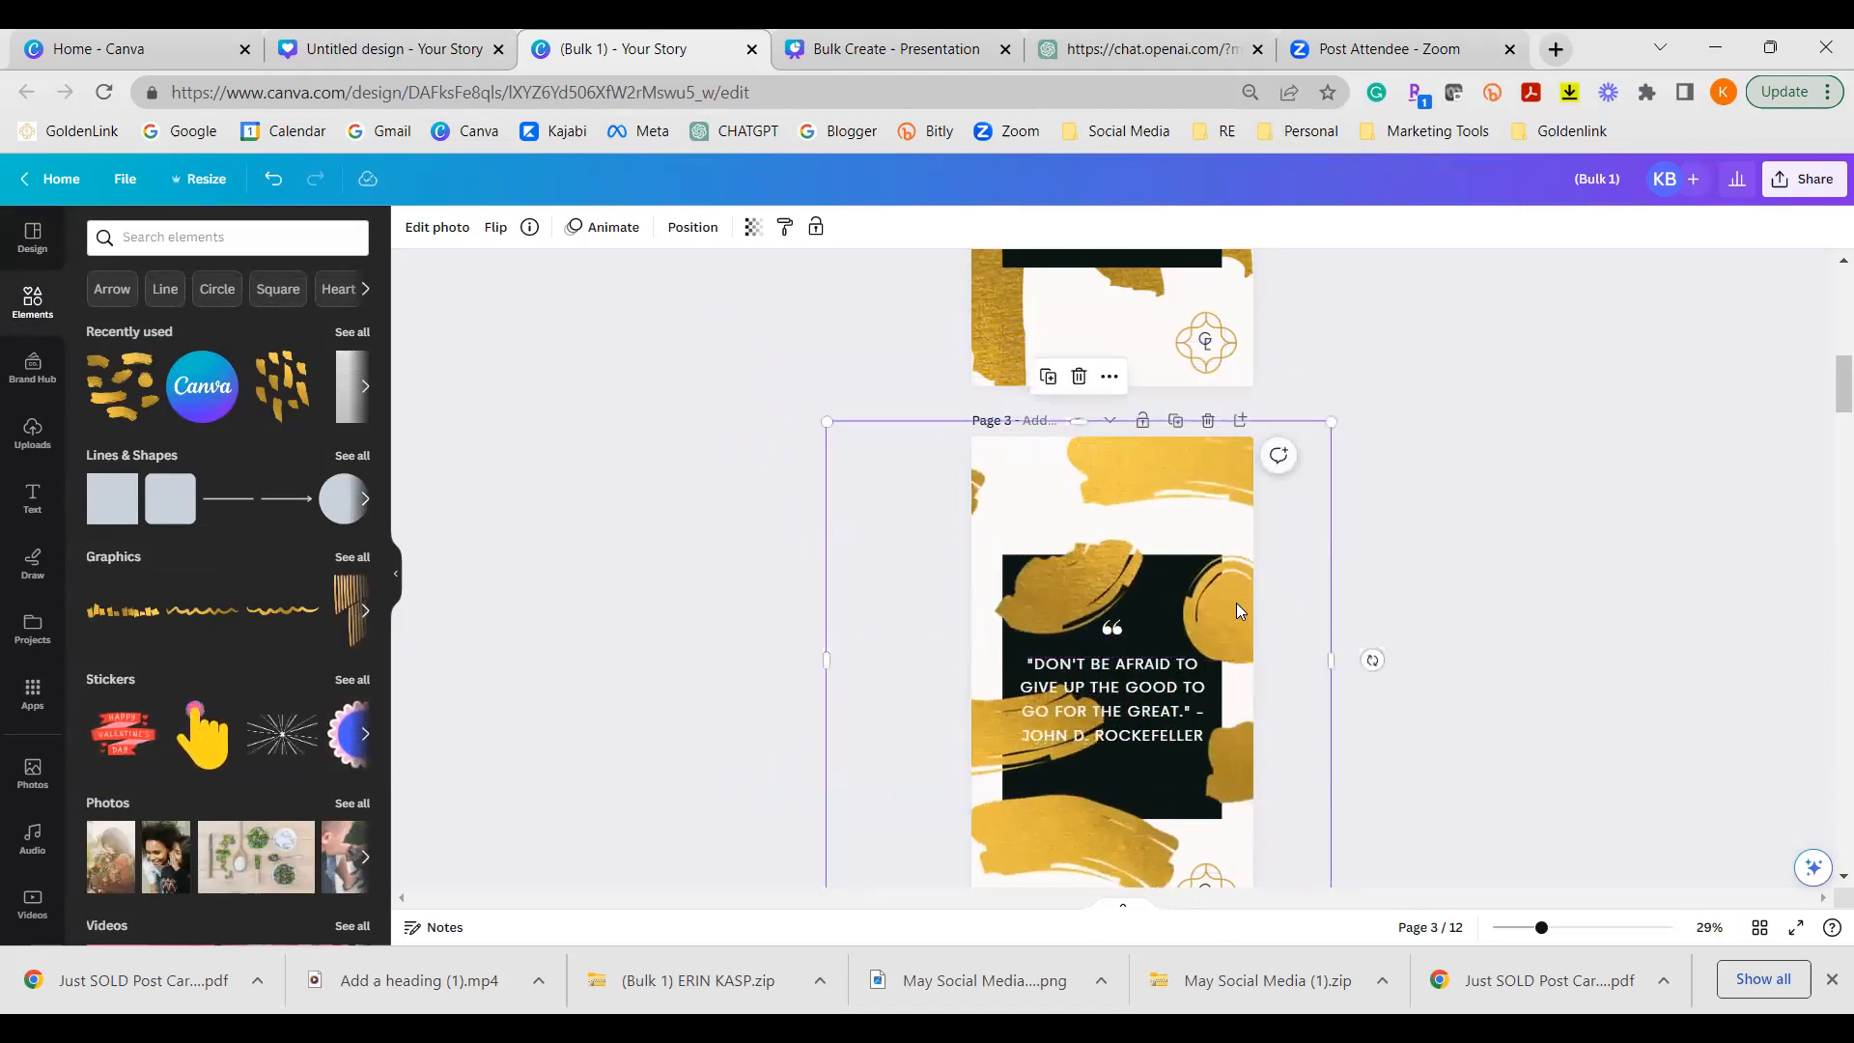
Step: Send the new gold brush-stroke graphic on page 3 to the back, behind the black quote box
{"action": "right_click", "coordinate": [1237, 605]}
{"action": "mouse_move", "coordinate": [1366, 633]}
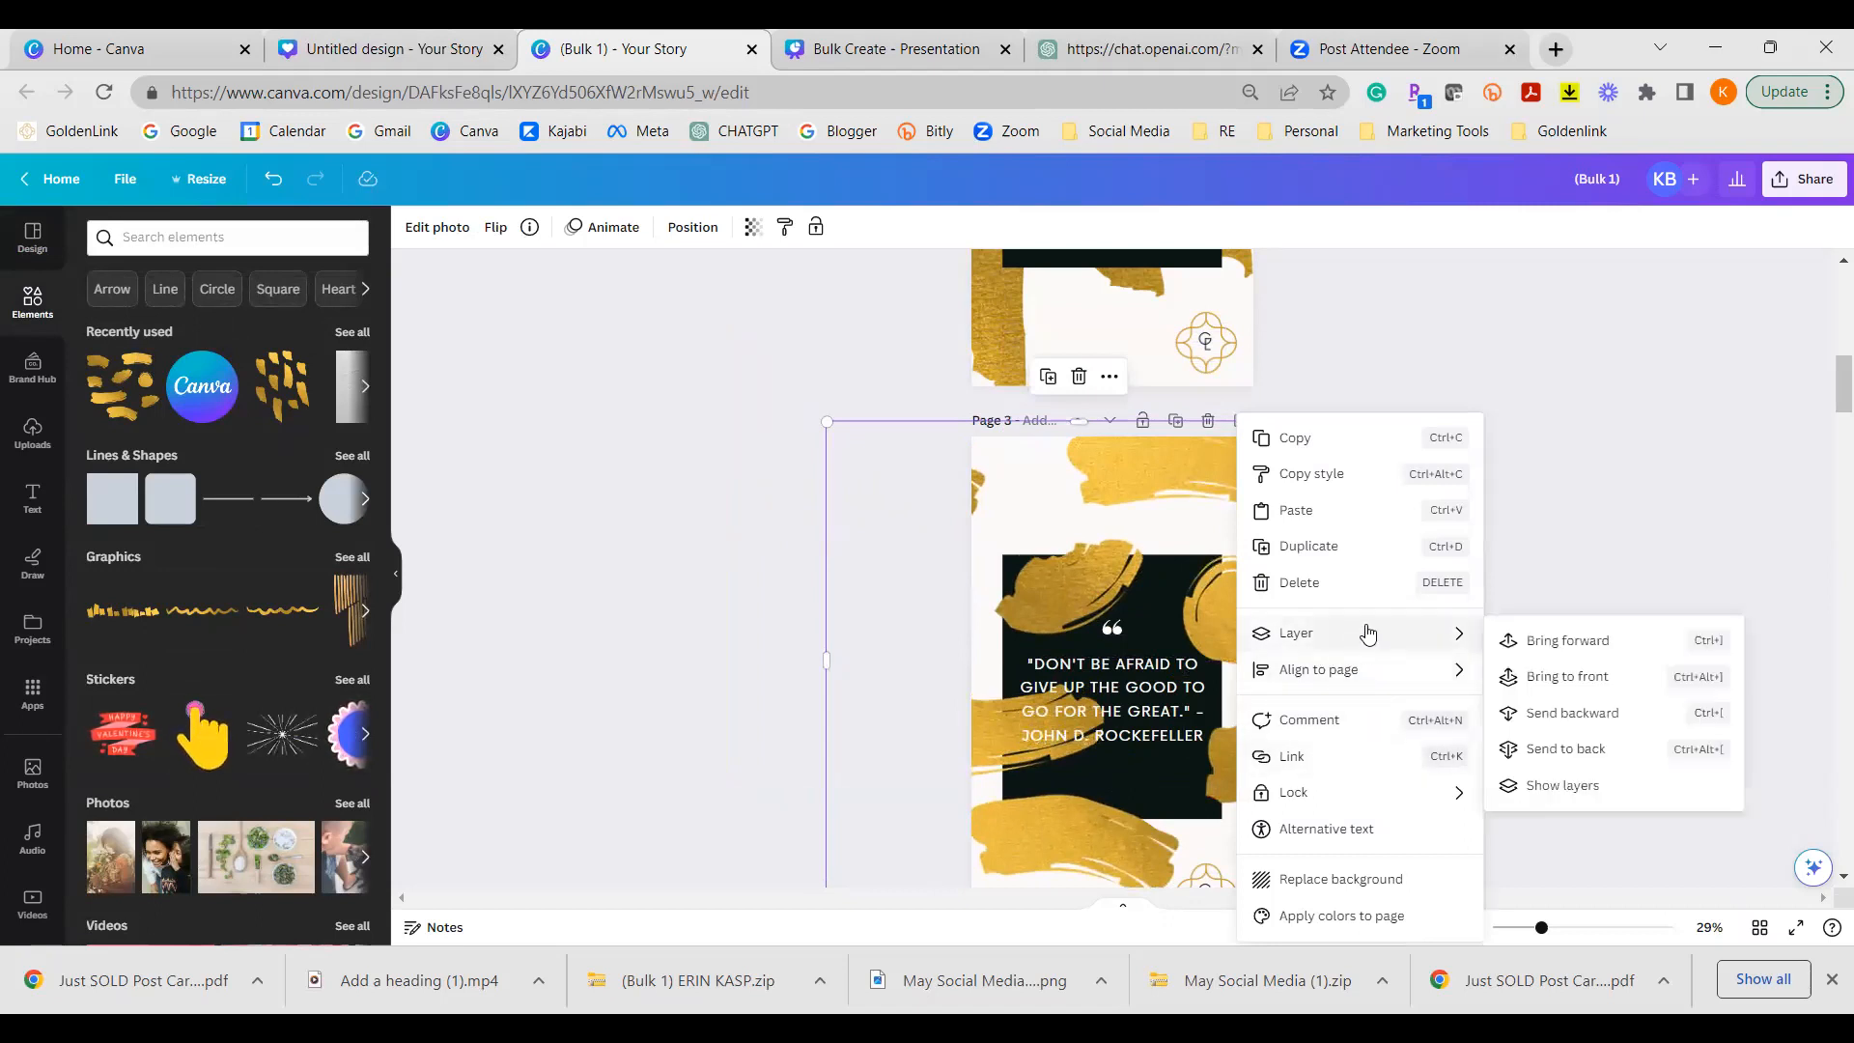
{"action": "left_click", "coordinate": [1569, 751]}
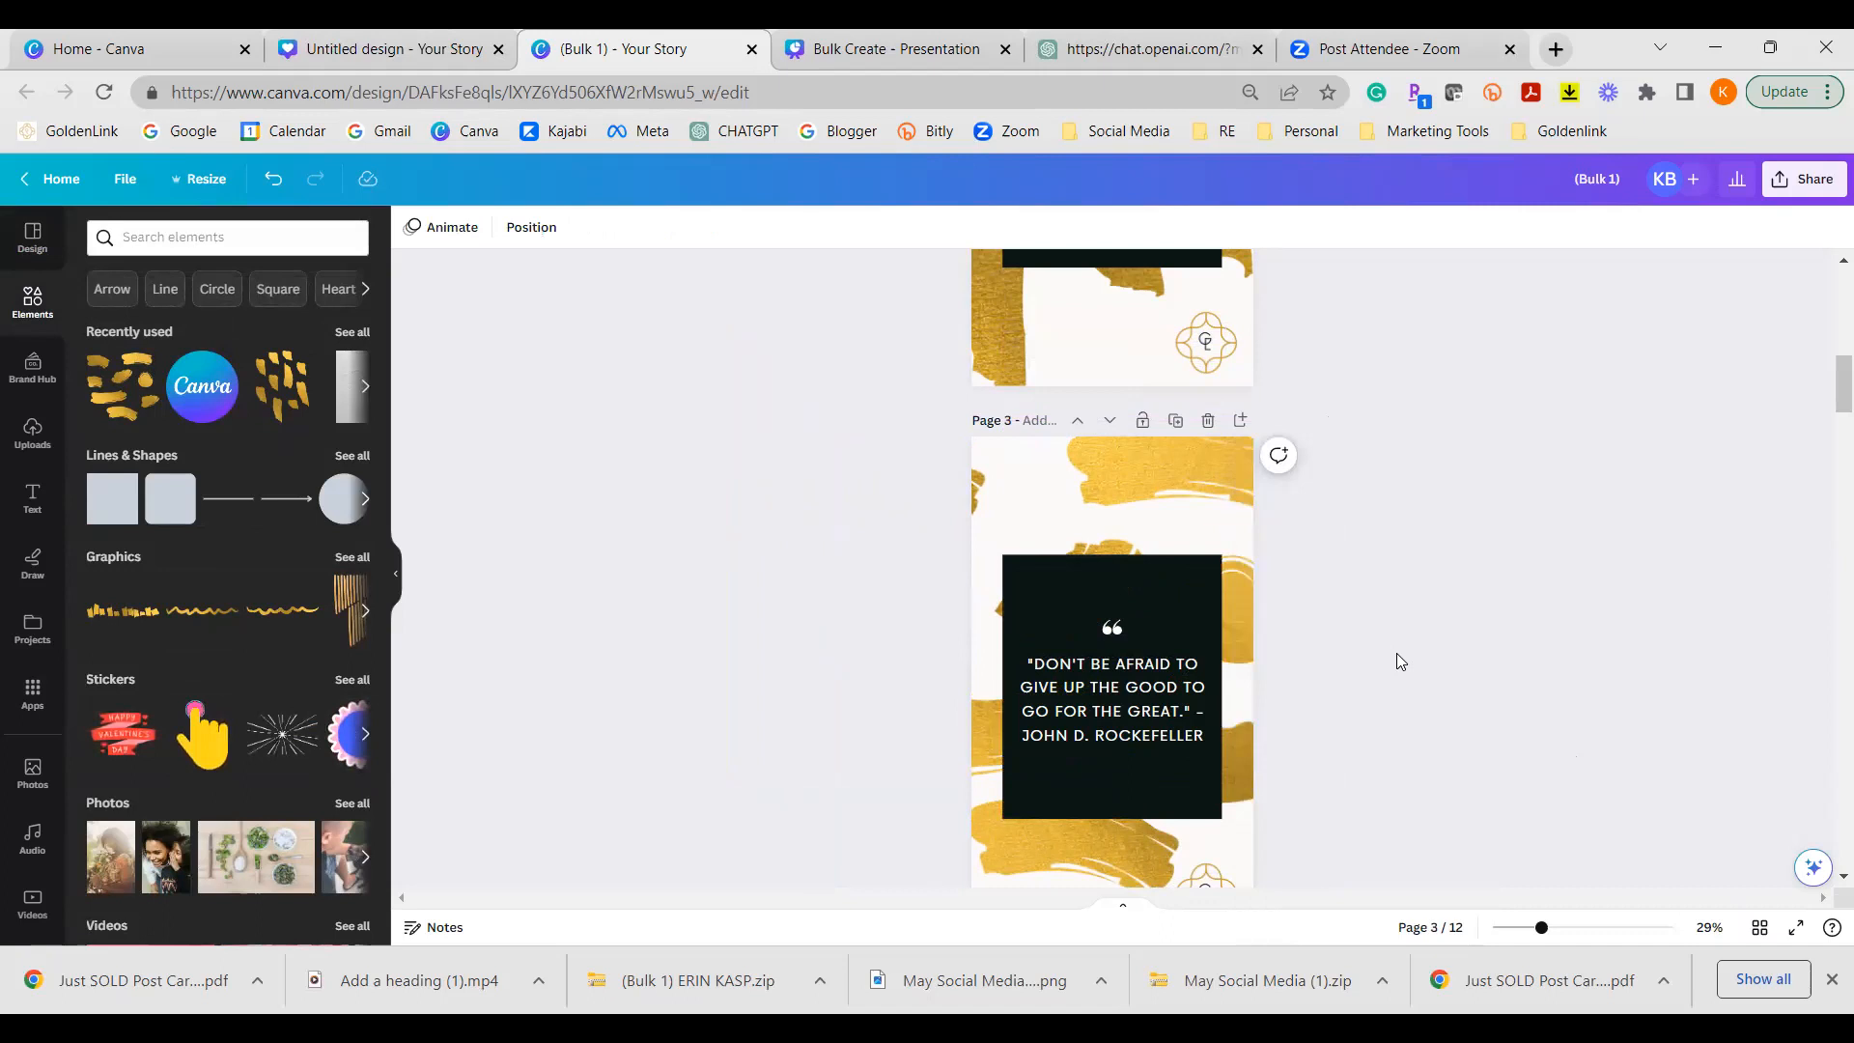
{"action": "scroll", "coordinate": [1395, 666], "scroll_direction": "down", "scroll_amount": 7}
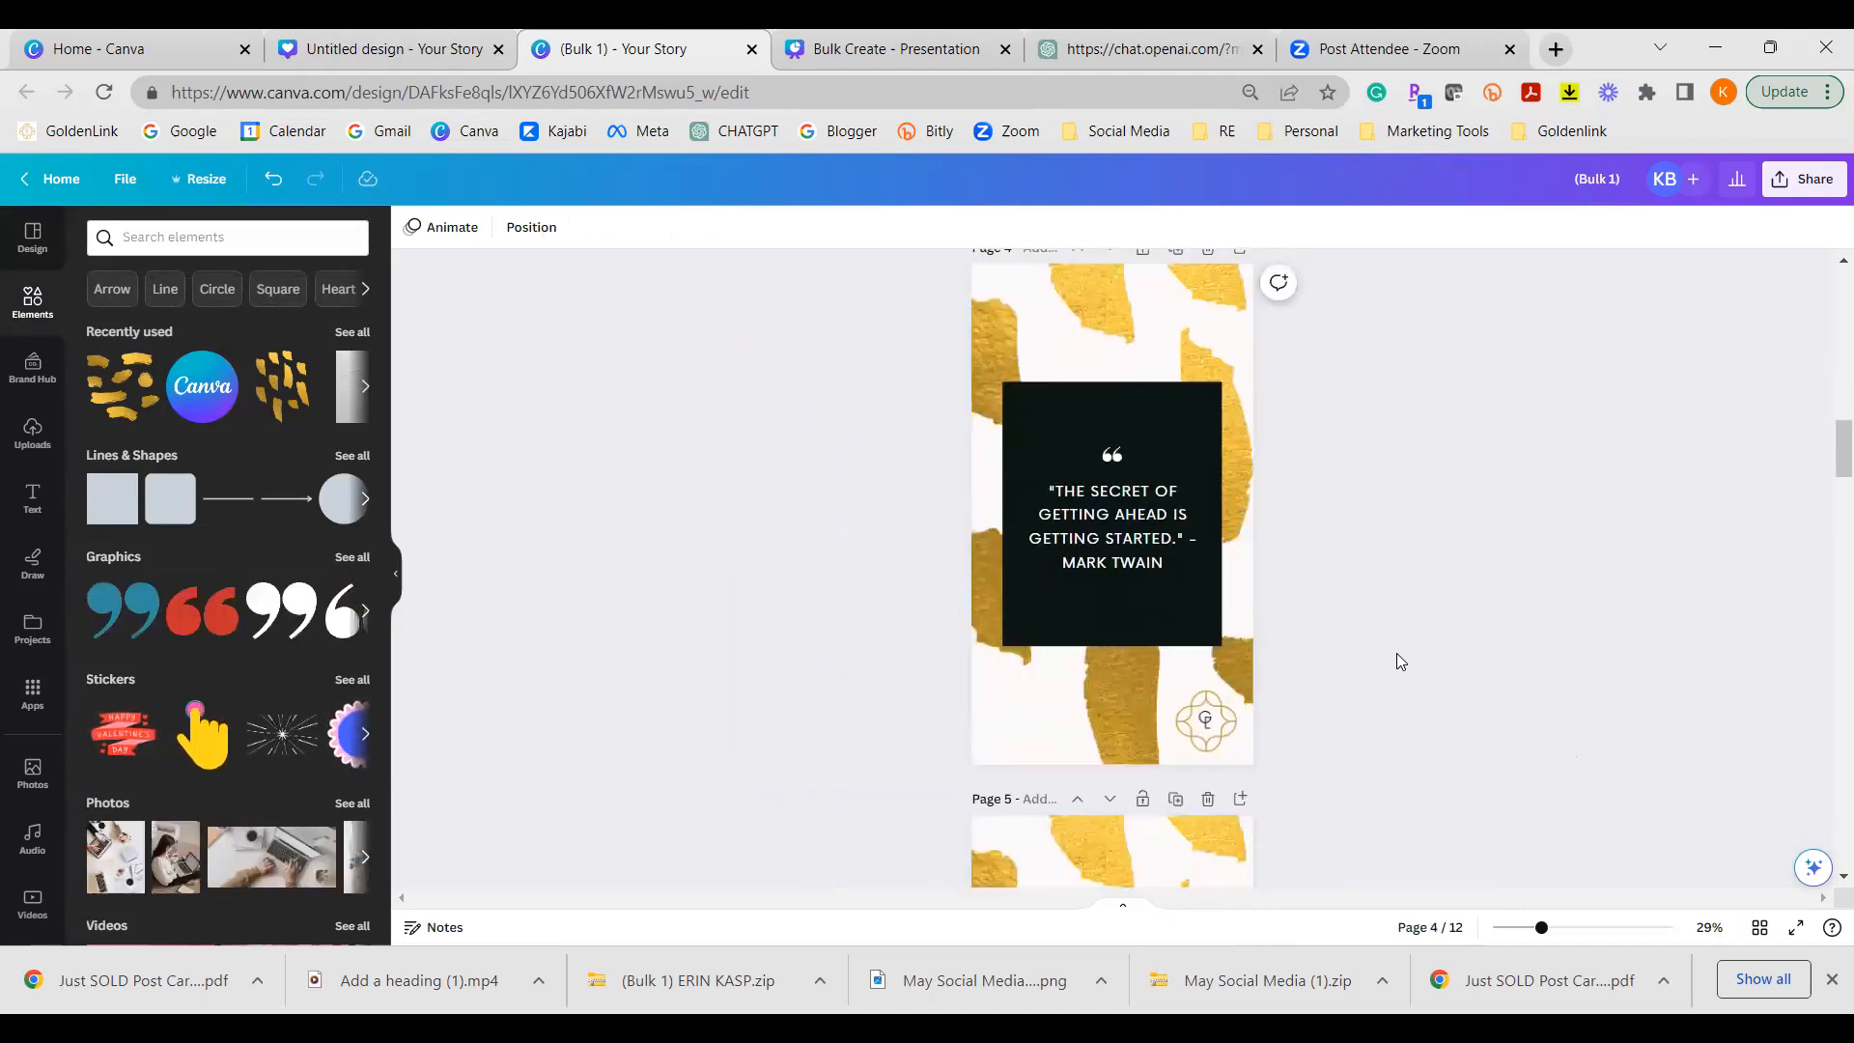
{"action": "scroll", "coordinate": [1399, 661], "scroll_direction": "down", "scroll_amount": 10}
{"action": "scroll", "coordinate": [1400, 662], "scroll_direction": "down", "scroll_amount": 8}
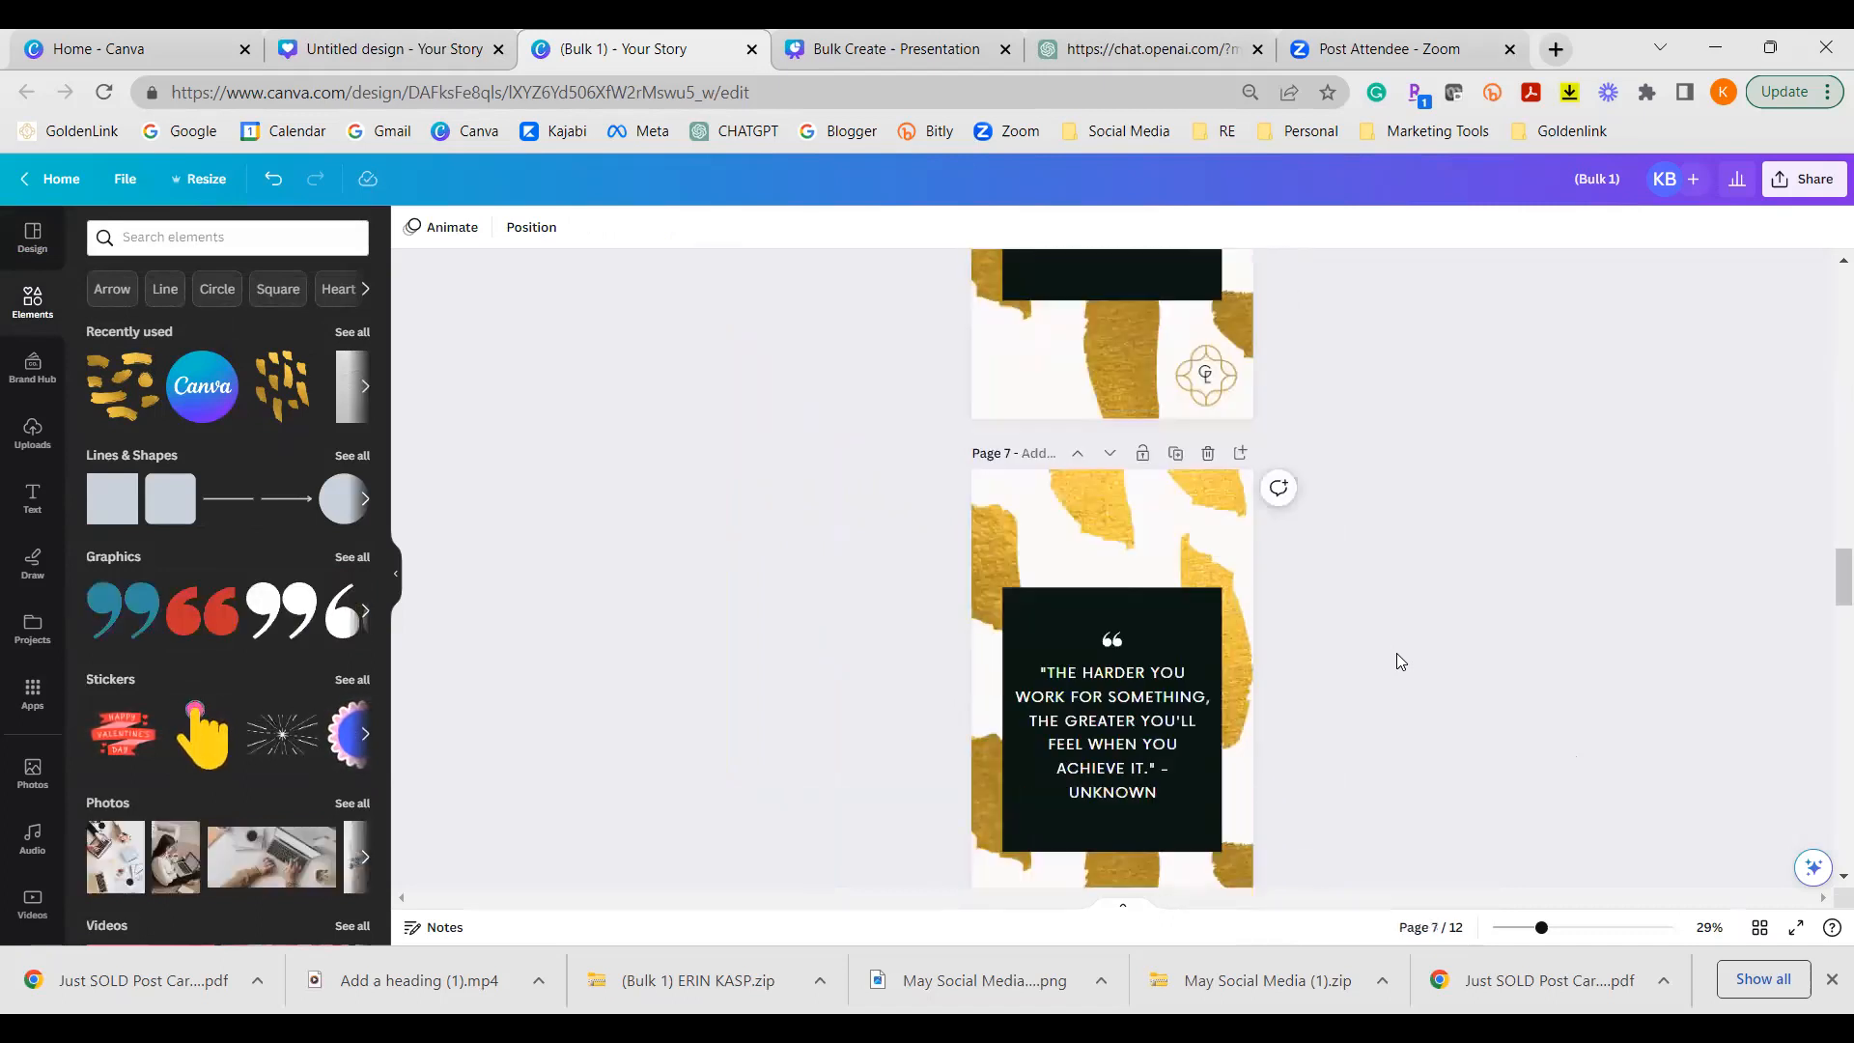